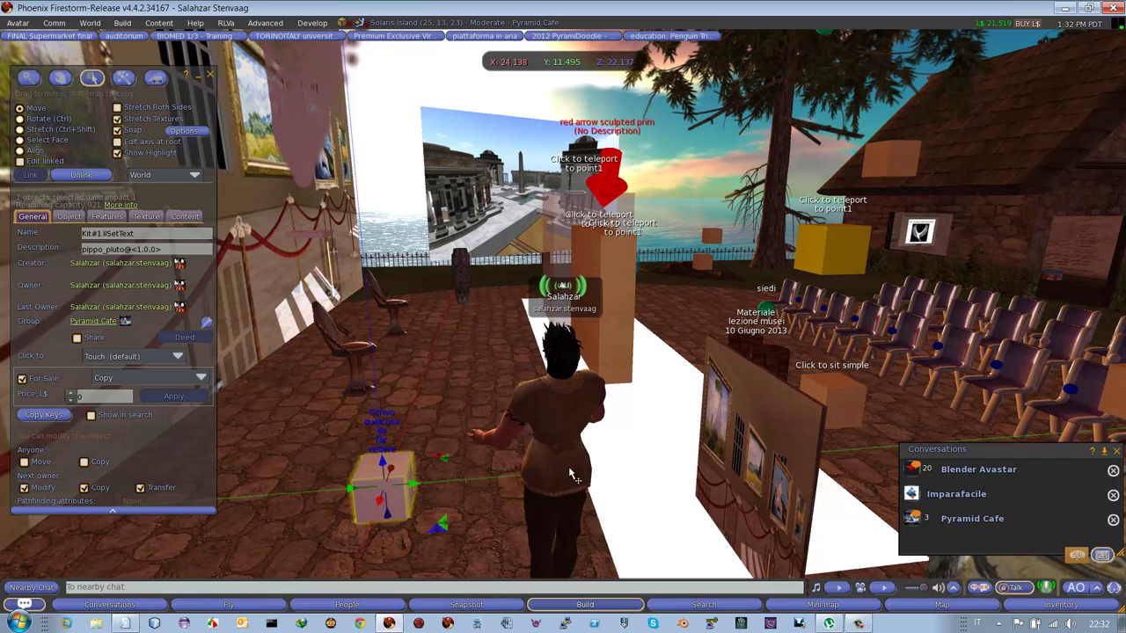
Step: Reset the scripts in the selected cube, confirm the change, and dismiss the reset progress window
left_click(122, 23)
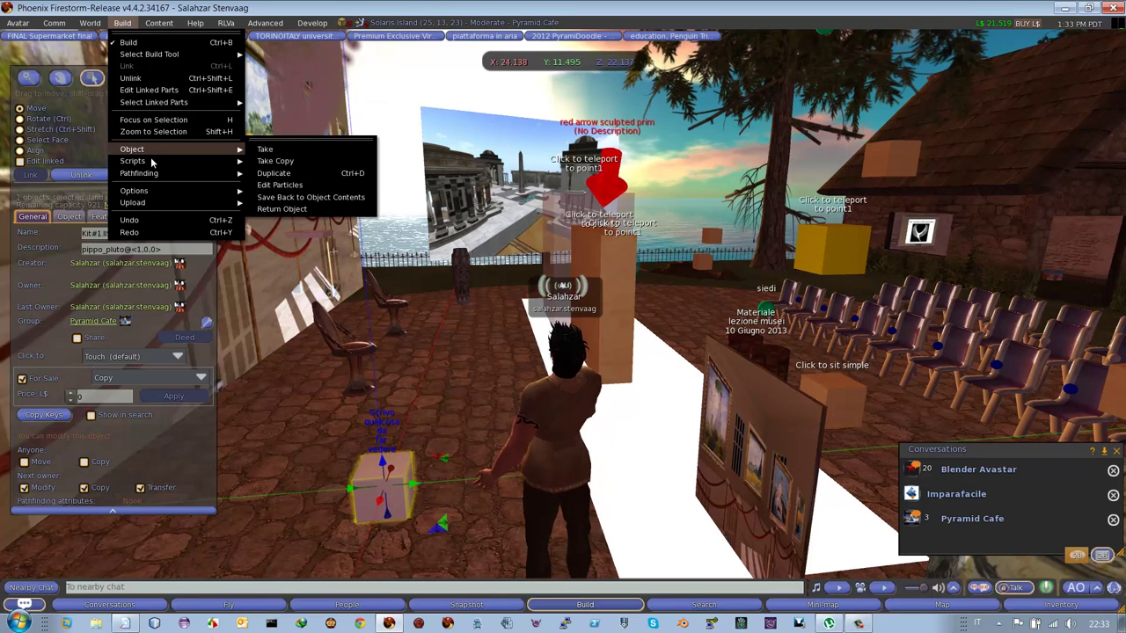
mouse_move(176, 161)
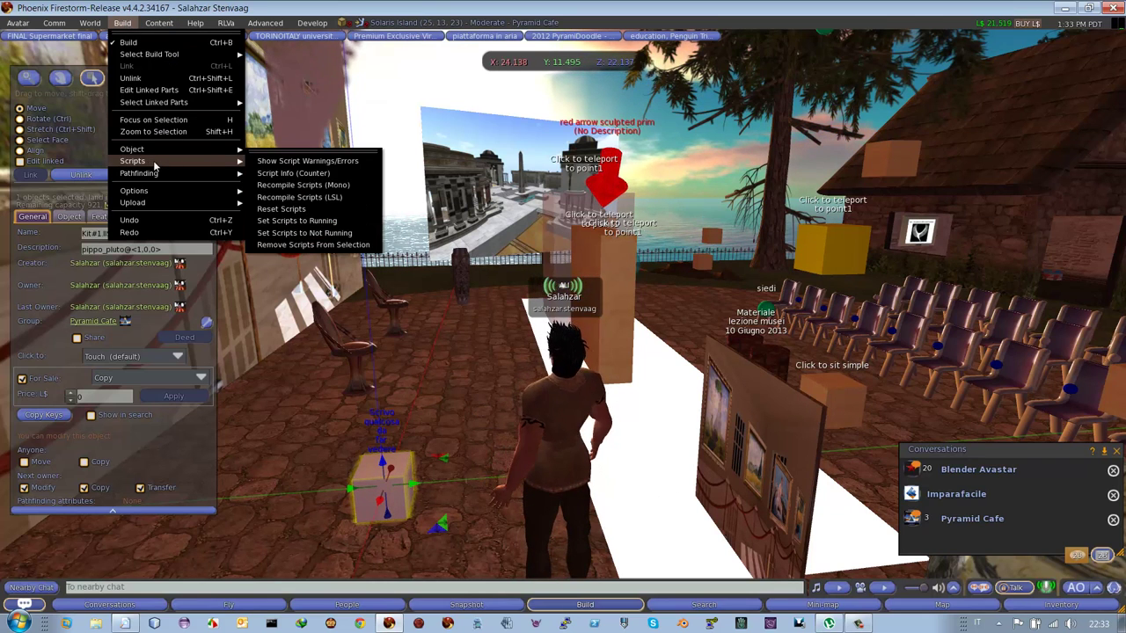
left_click(293, 210)
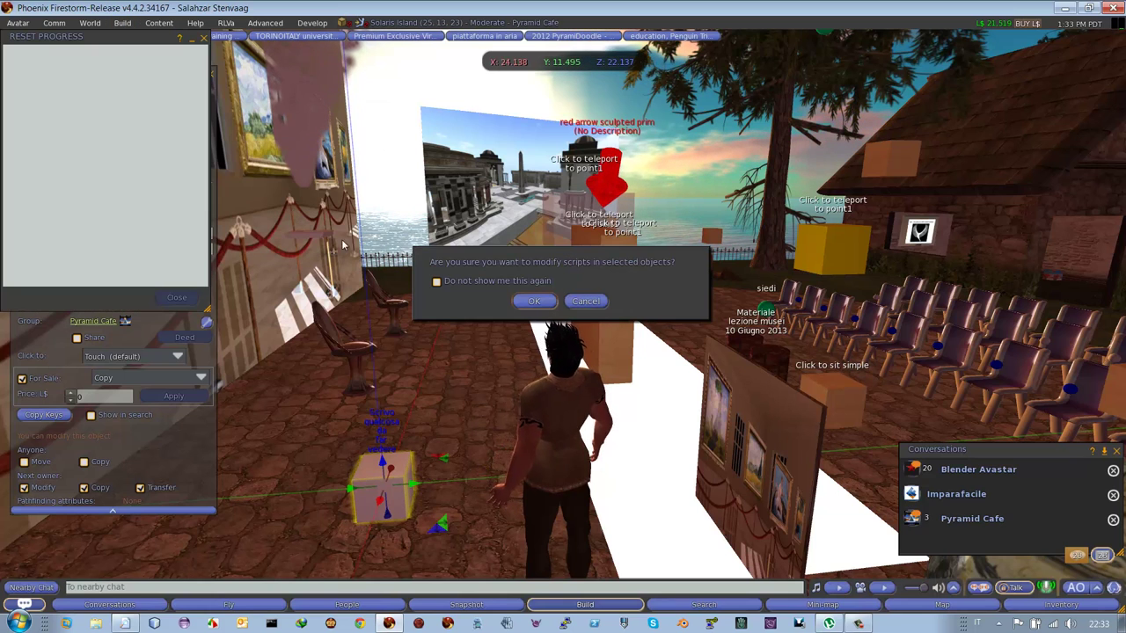
left_click(532, 302)
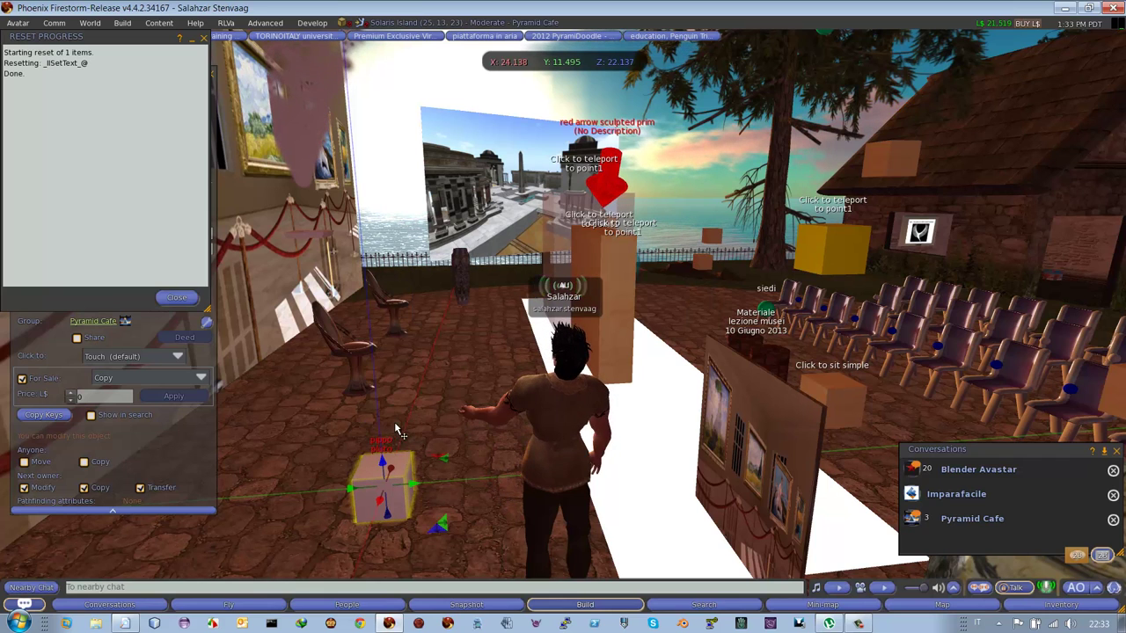
left_click(204, 39)
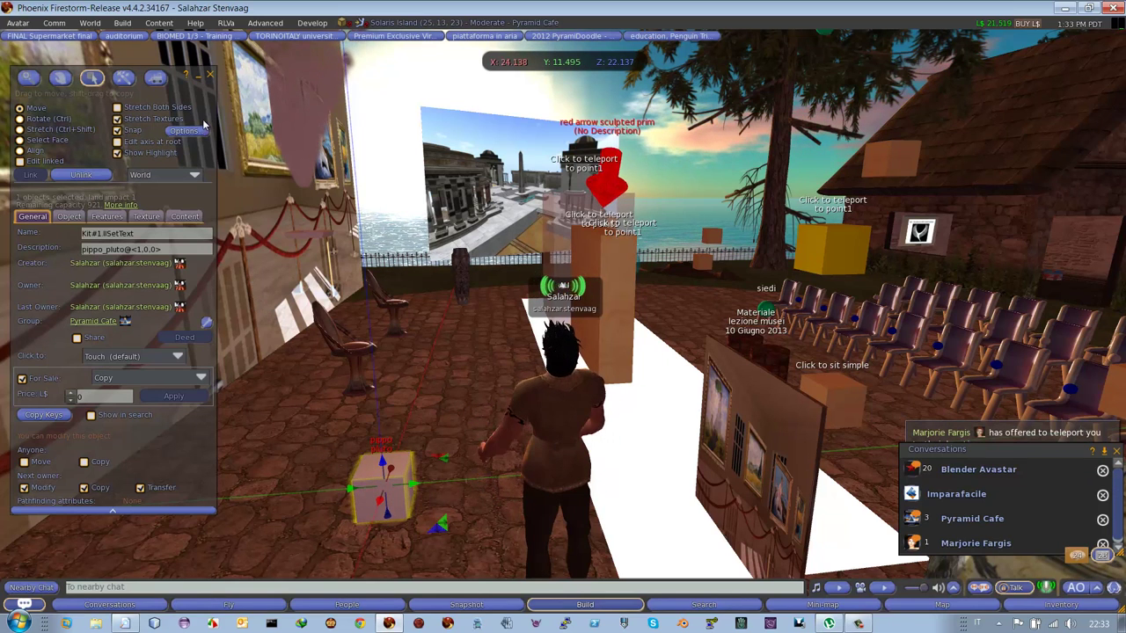
Step: Append @0.1 to the cube's description so it reads pippo_pluto@<1,0,0>@0.1
left_click(172, 250)
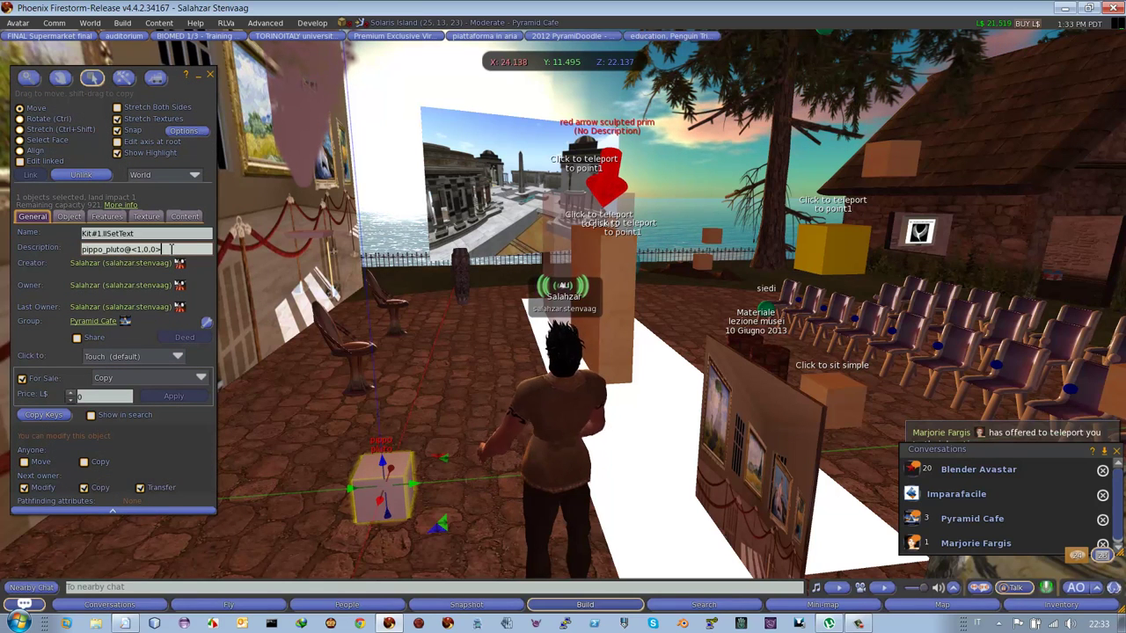
key("ctrl+1")
key("ctrl+2")
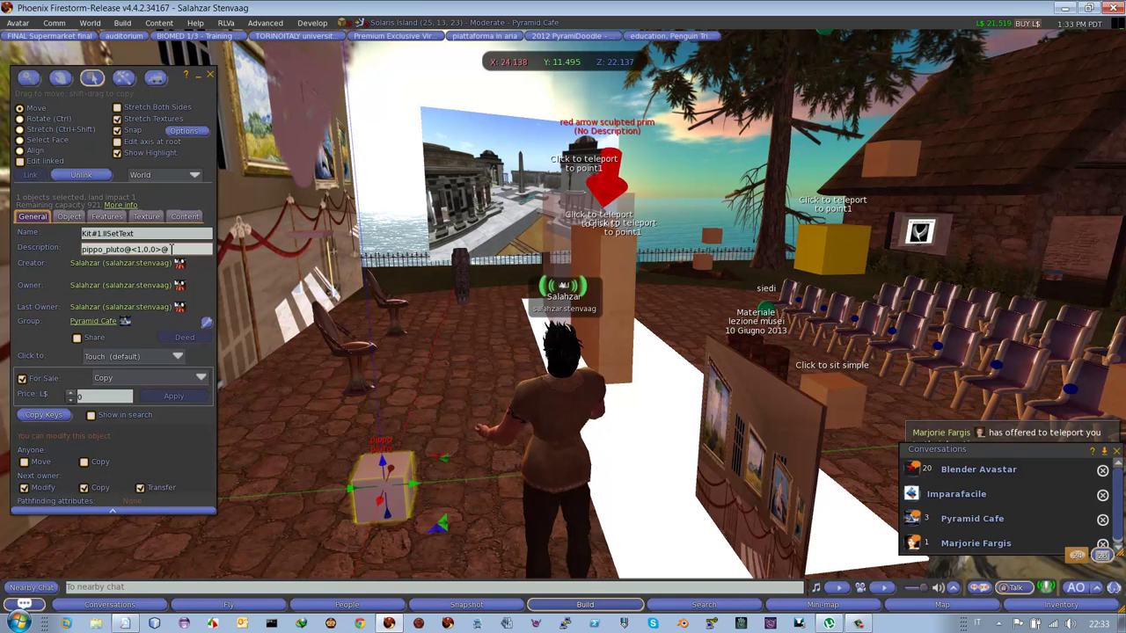
type("@<")
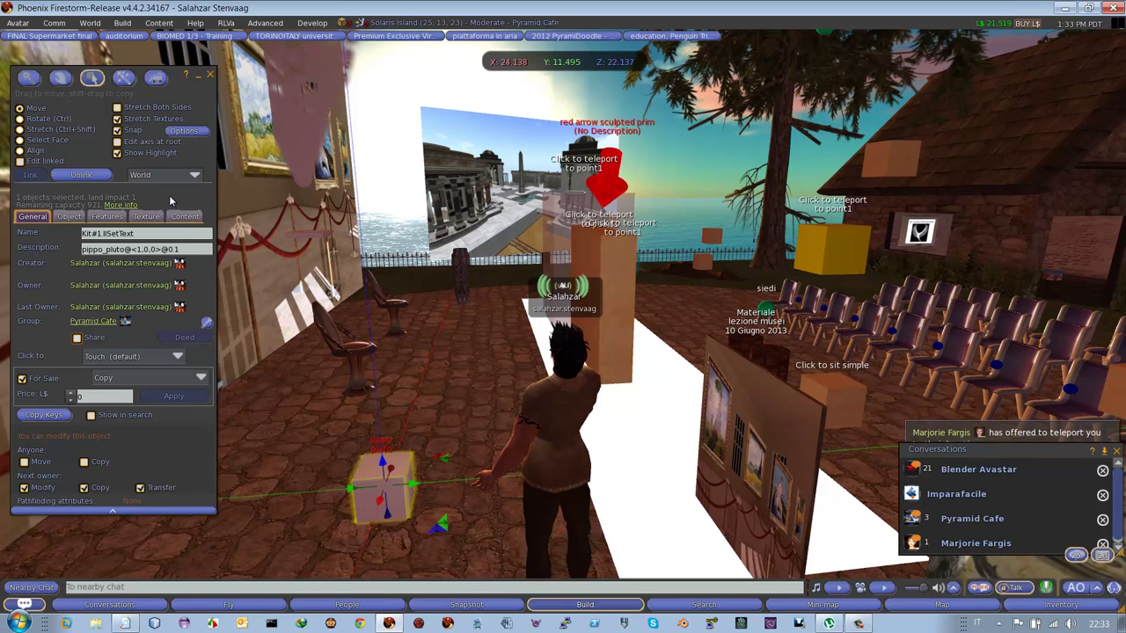
Step: Reset the cube's scripts again to apply the extended description, confirming the script modification
left_click(123, 23)
mouse_move(170, 172)
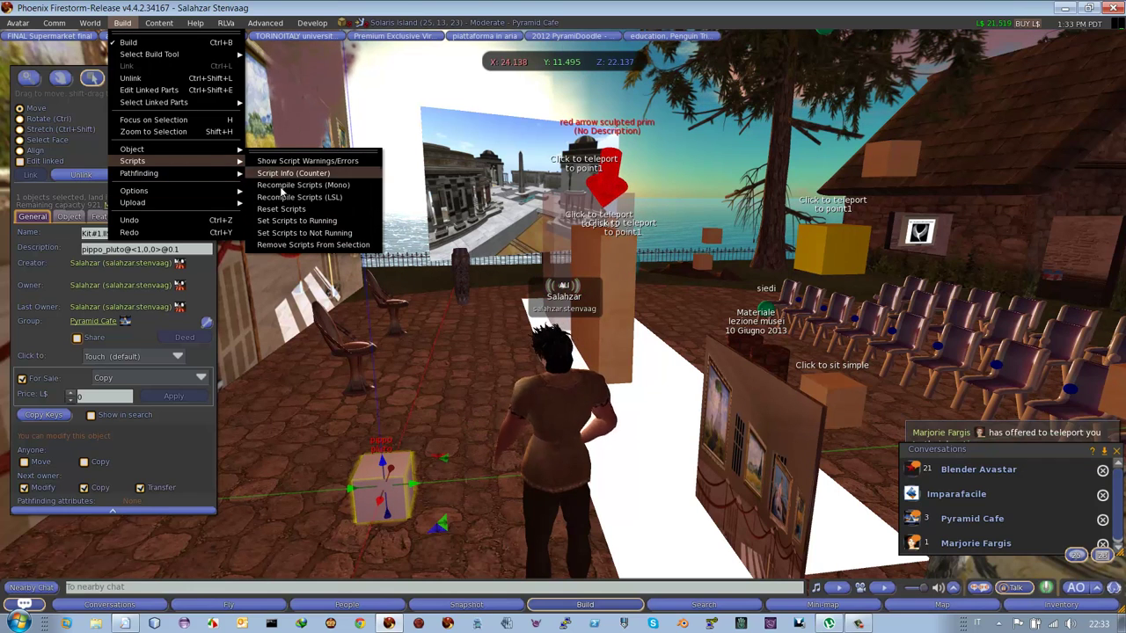
left_click(281, 209)
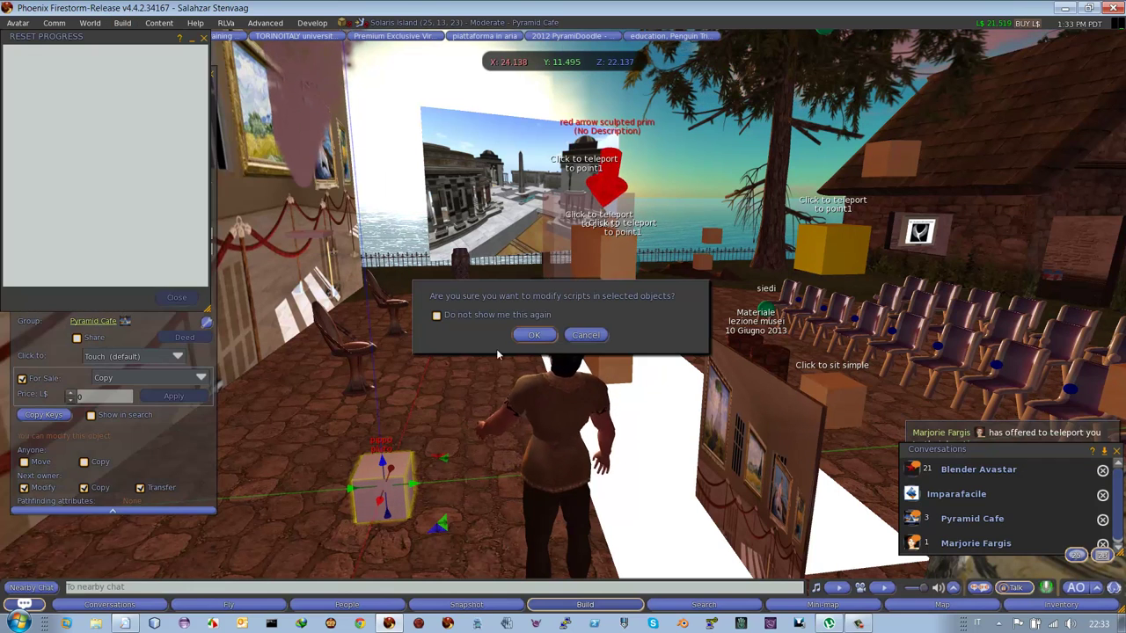
left_click(533, 335)
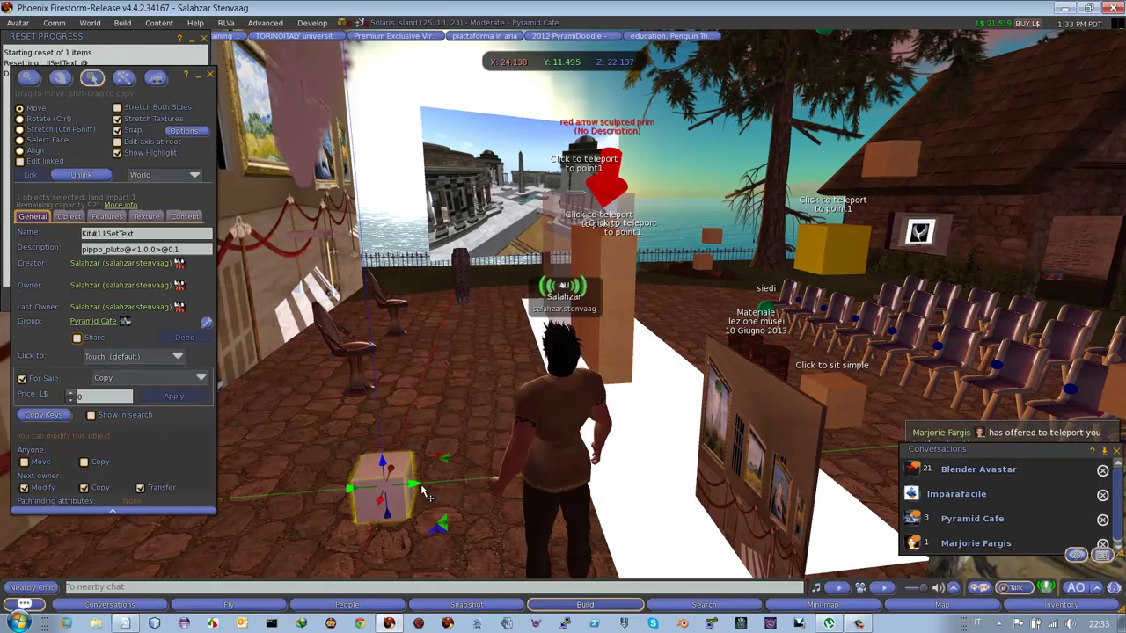
Step: Inspect the cube up close and change the last value in its description to 0.5, giving pippo_pluto@<1,0,0>@0.5
key("Escape")
scroll(563, 319, "up", 5)
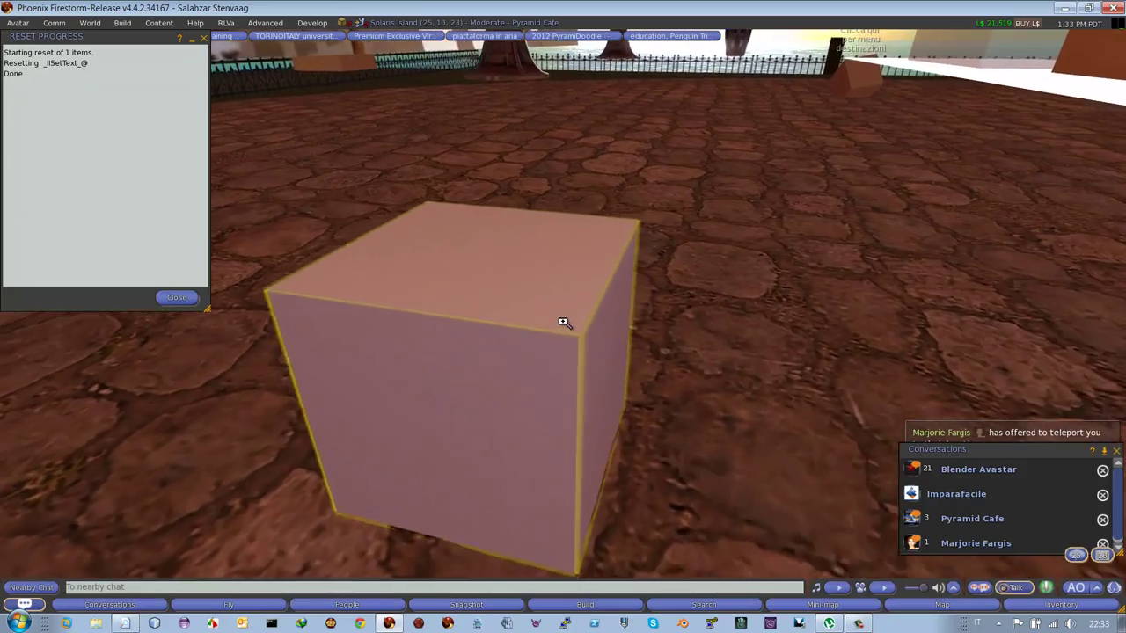
scroll(563, 322, "down", 5)
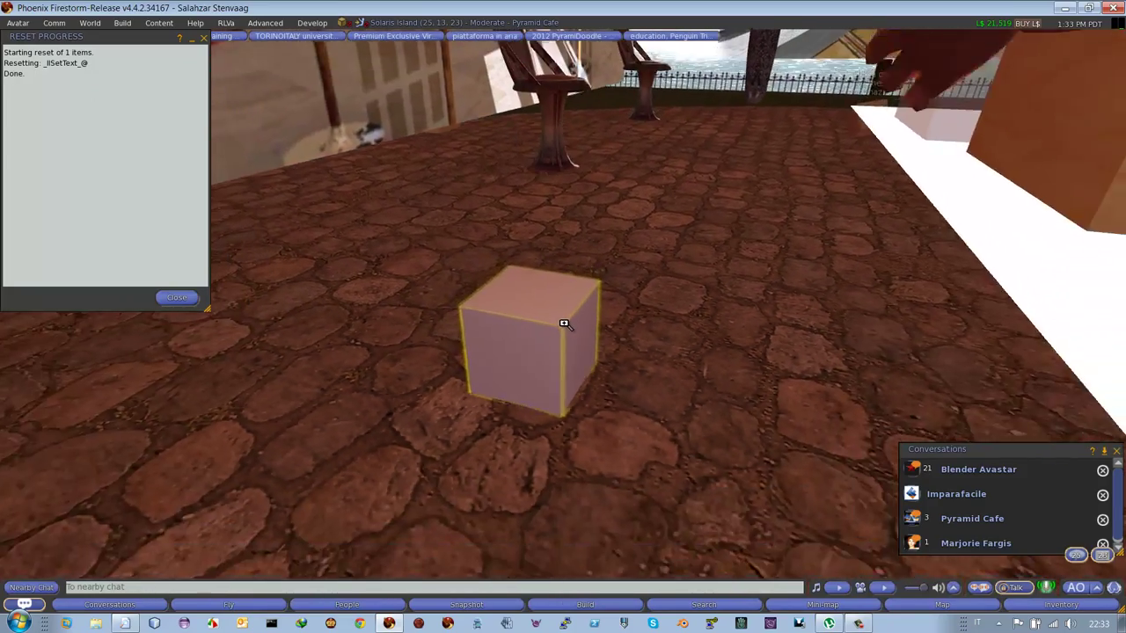
scroll(564, 322, "up", 6)
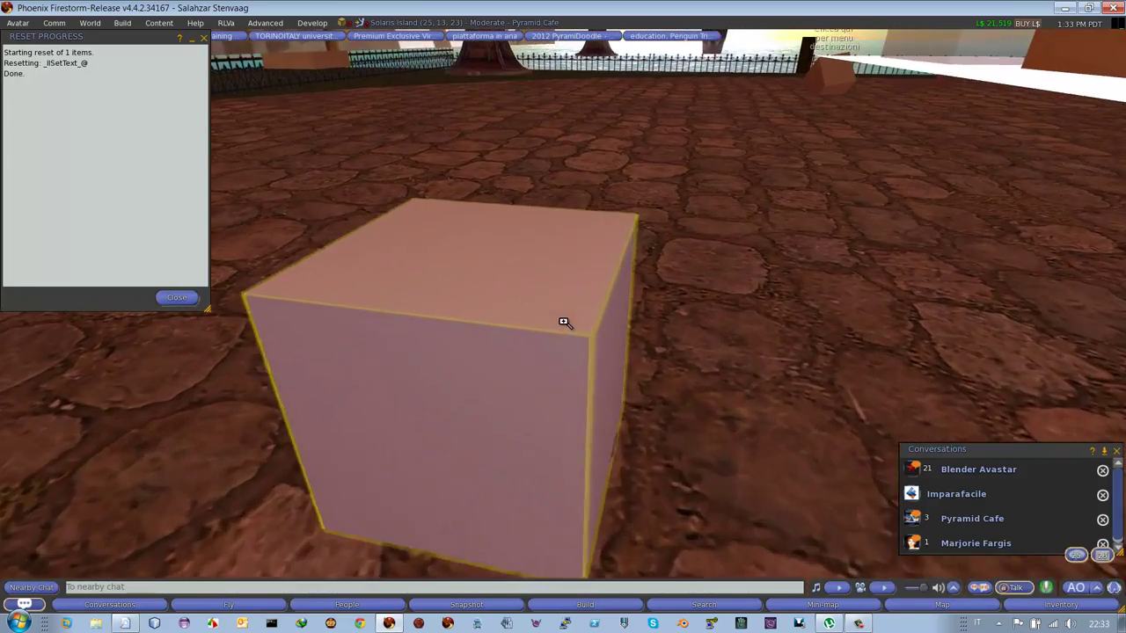
scroll(564, 322, "down", 6)
key("ctrl+3")
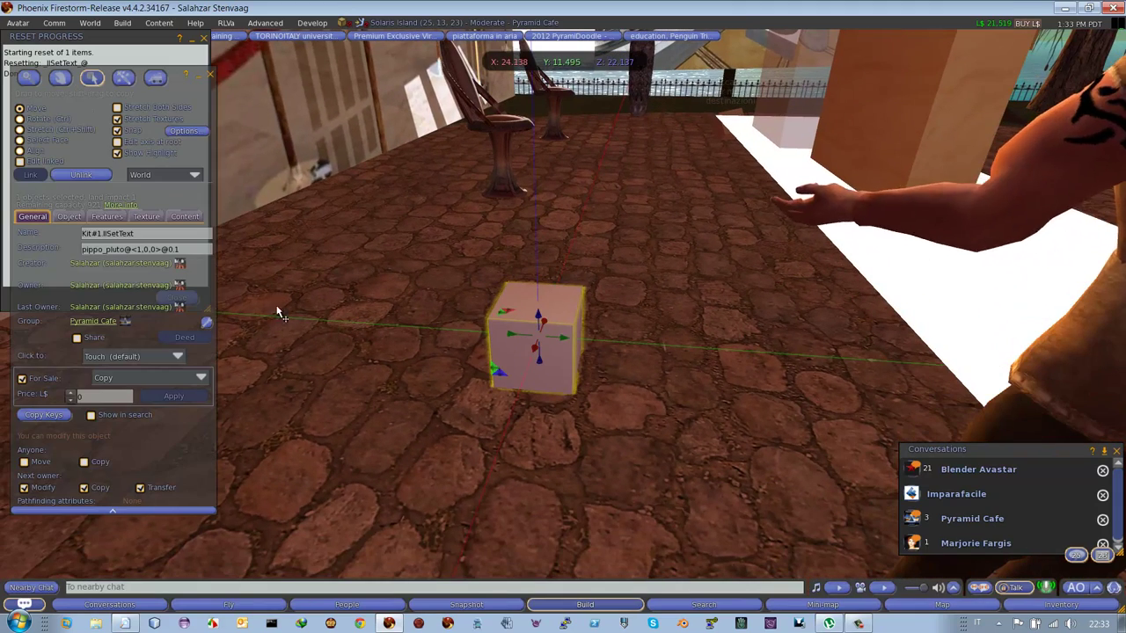
left_click(180, 251)
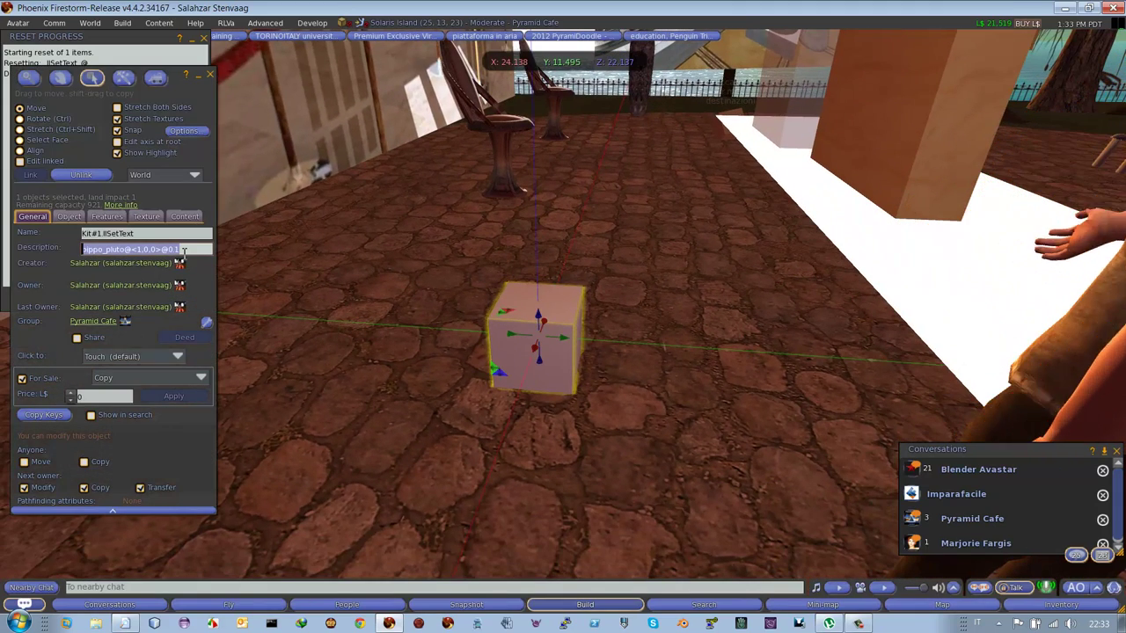
left_click(183, 251)
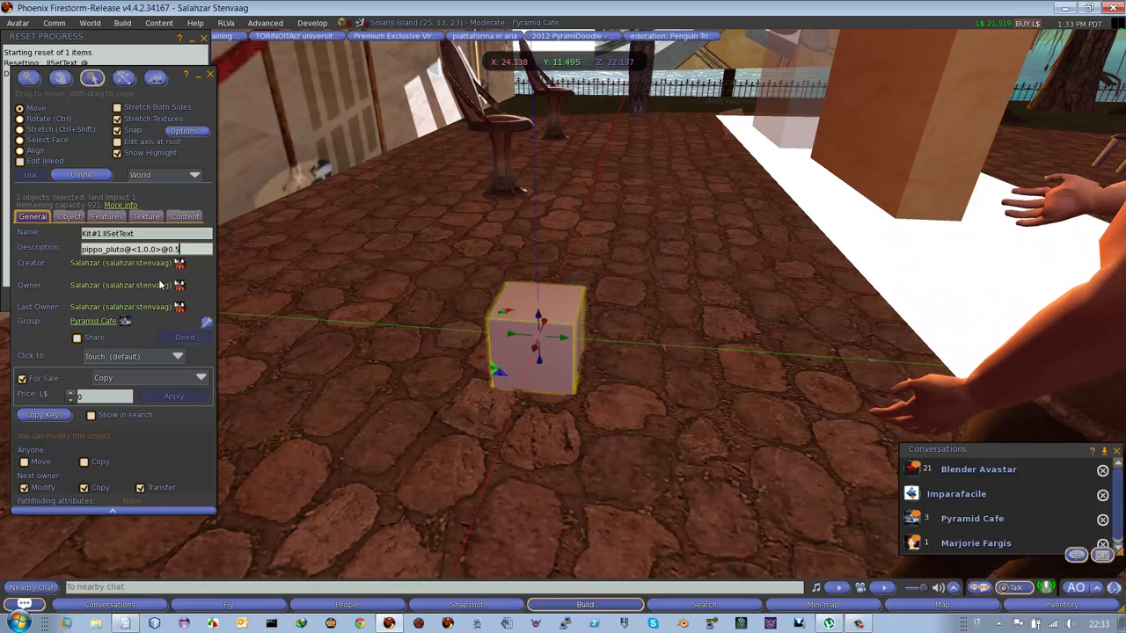
Step: Reset the scripts from the cube's contents with the confirmation set not to show again, and close the edit and progress windows
left_click(184, 218)
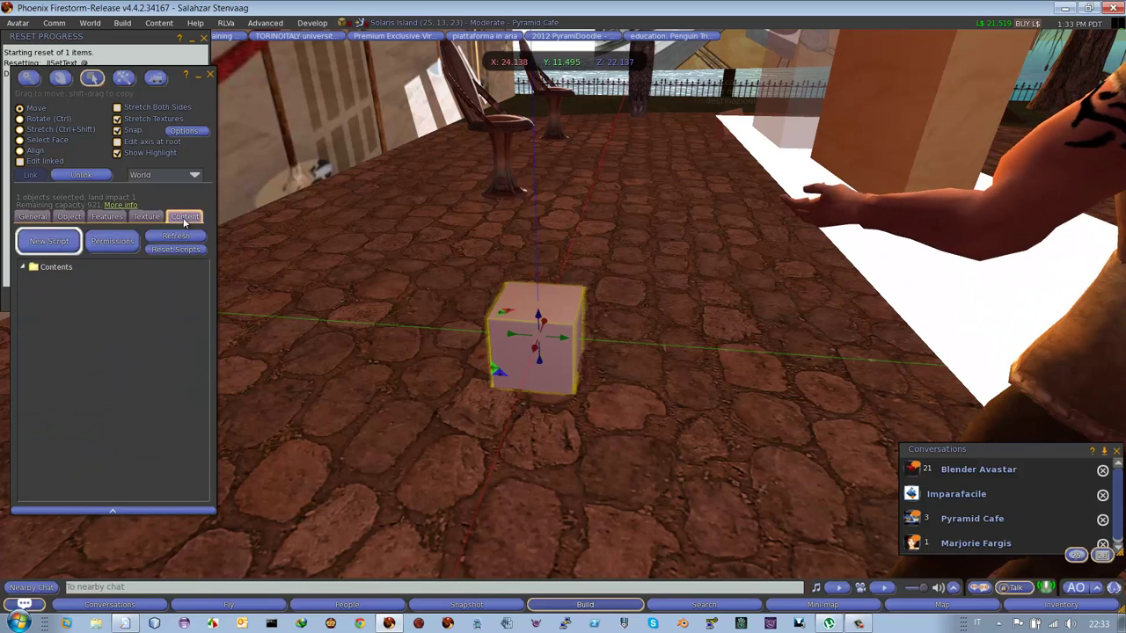
left_click(176, 250)
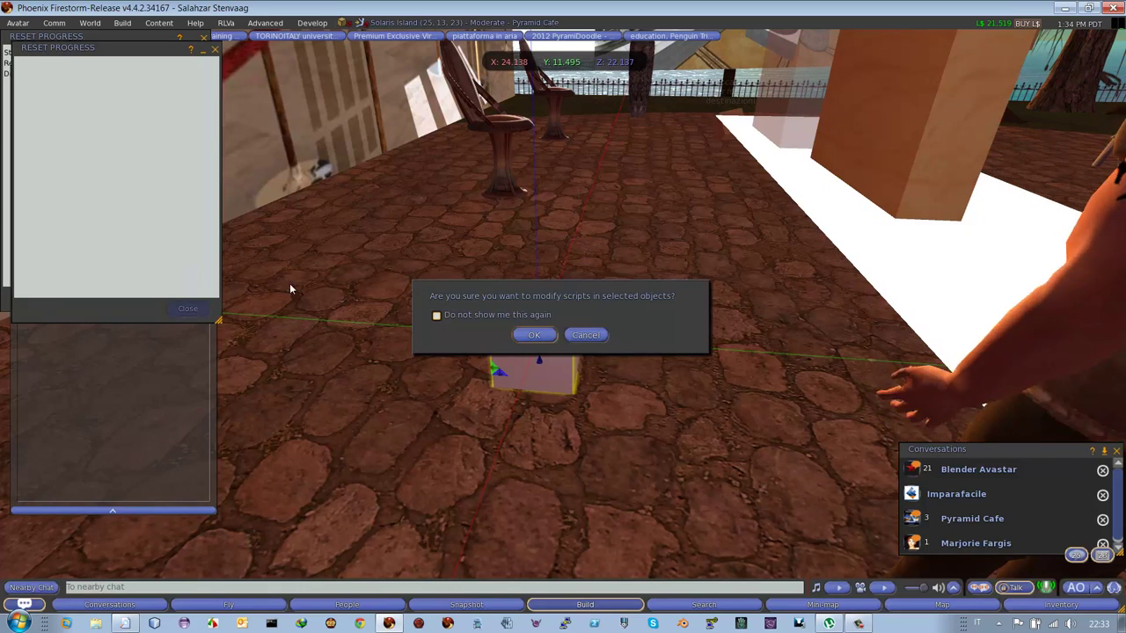
left_click(438, 315)
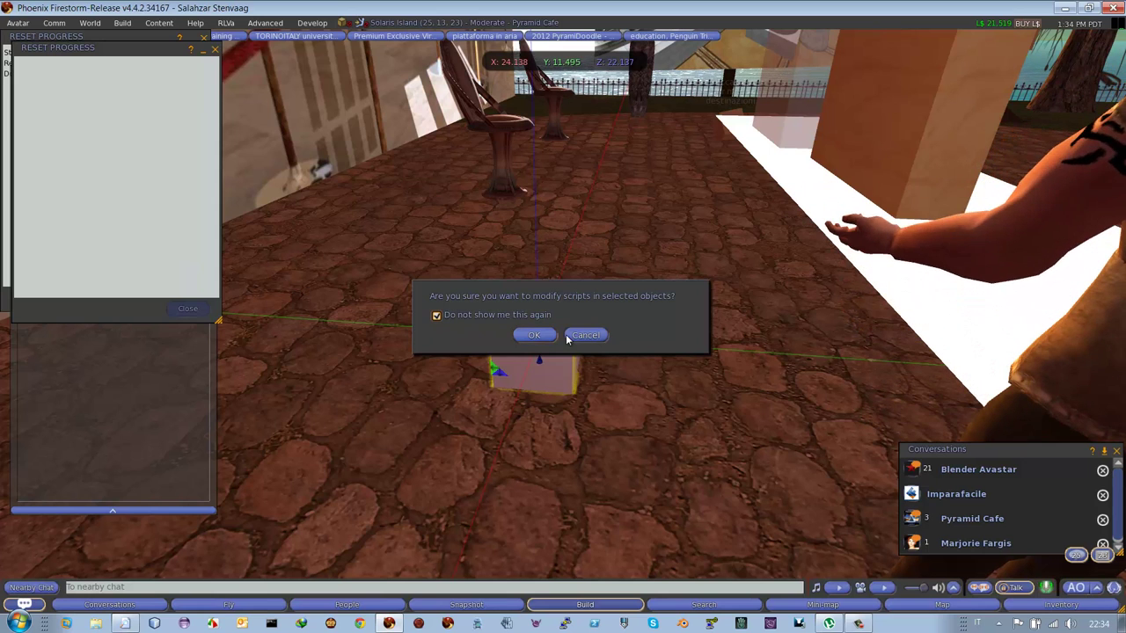
left_click(535, 335)
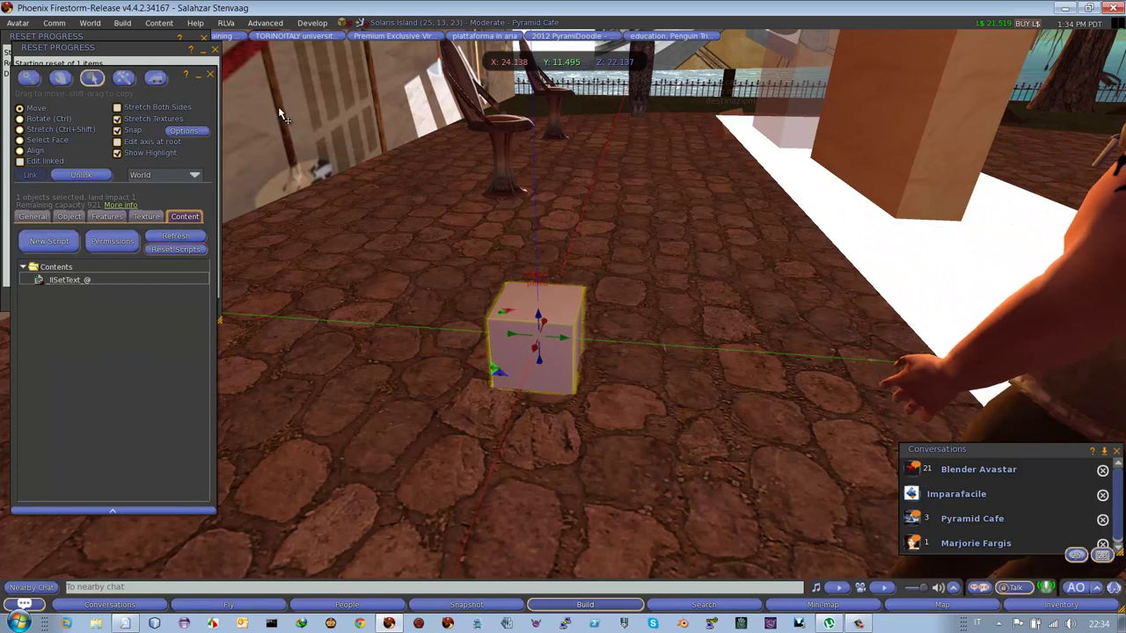
left_click(210, 75)
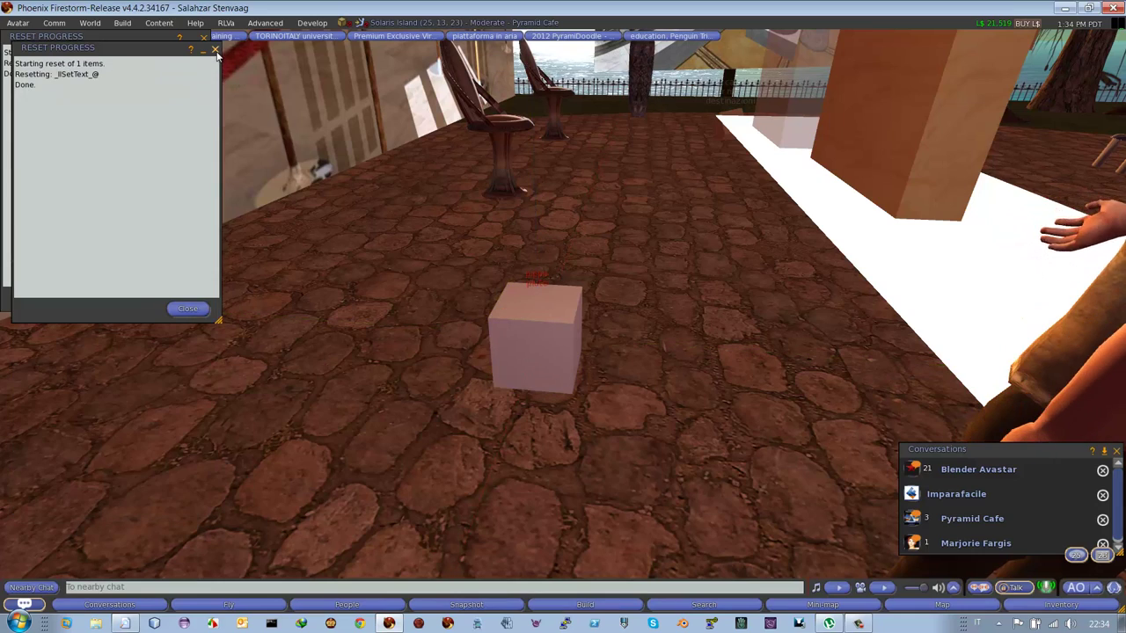
left_click(215, 51)
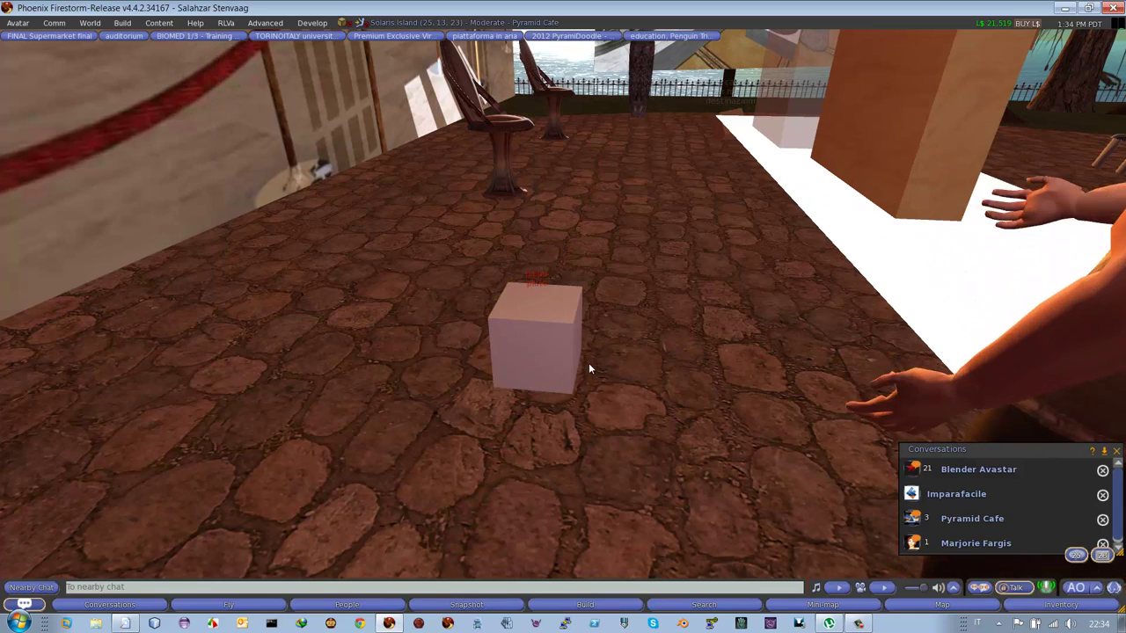
Step: Examine the cube and its floating text from several distances and angles, walking the avatar around it
key("Escape")
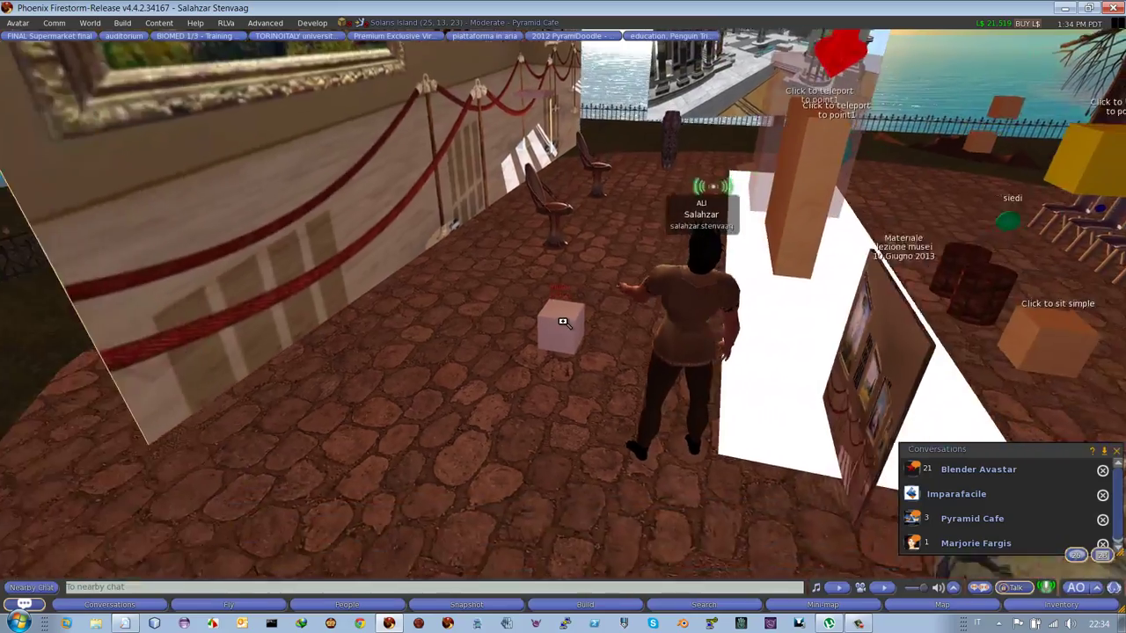
left_click(563, 321, "alt")
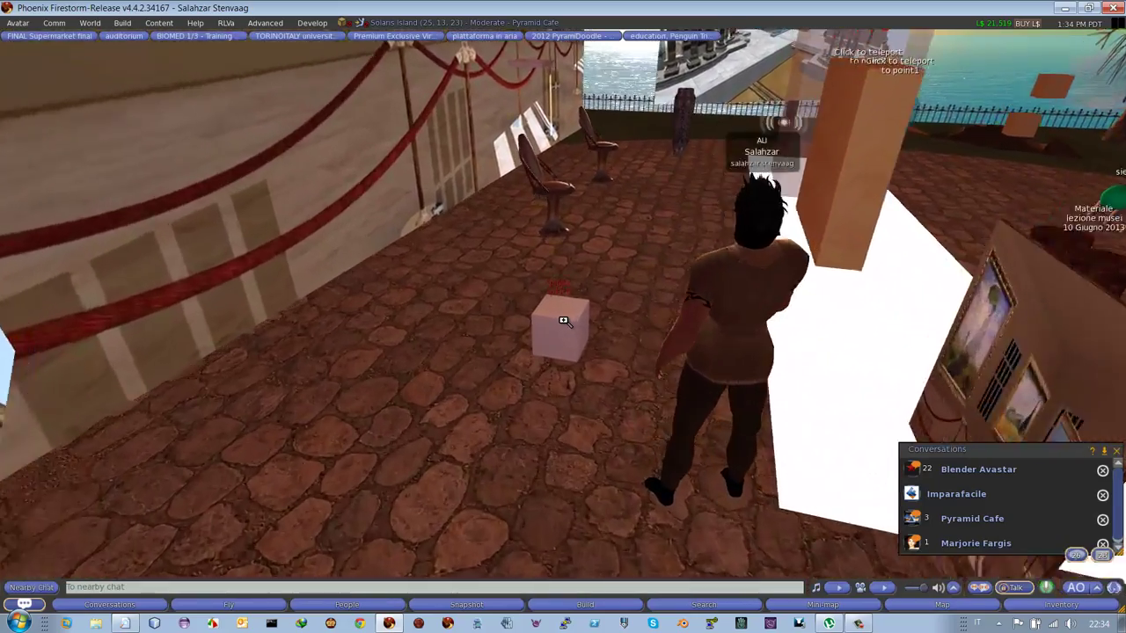
scroll(563, 321, "up", 3)
scroll(563, 321, "down", 8)
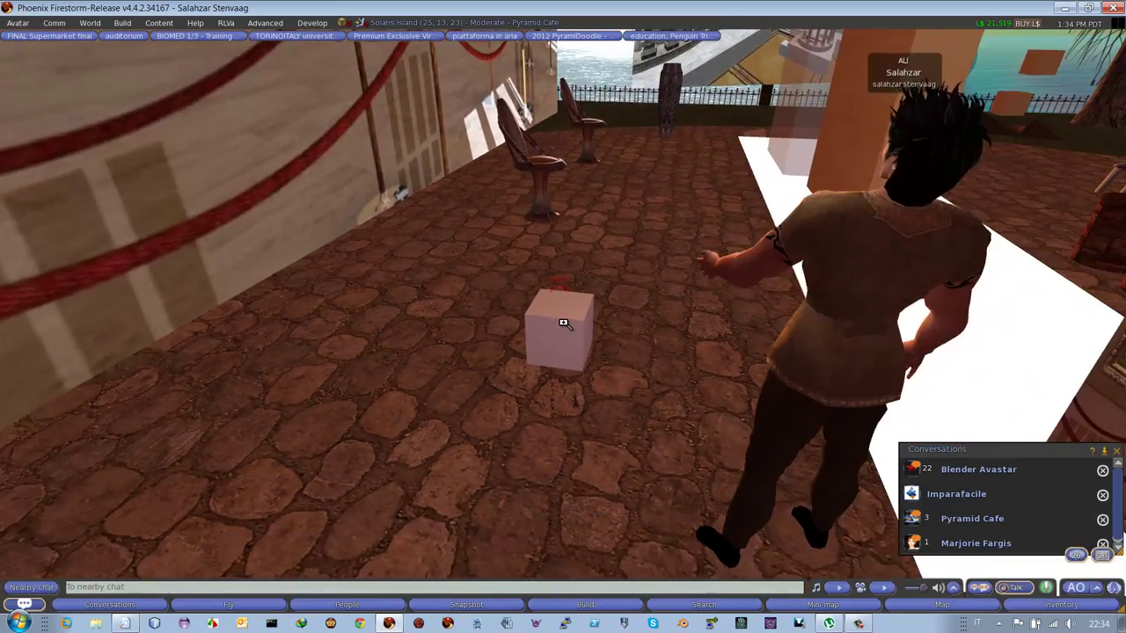
mouse_move(561, 326)
key("Left")
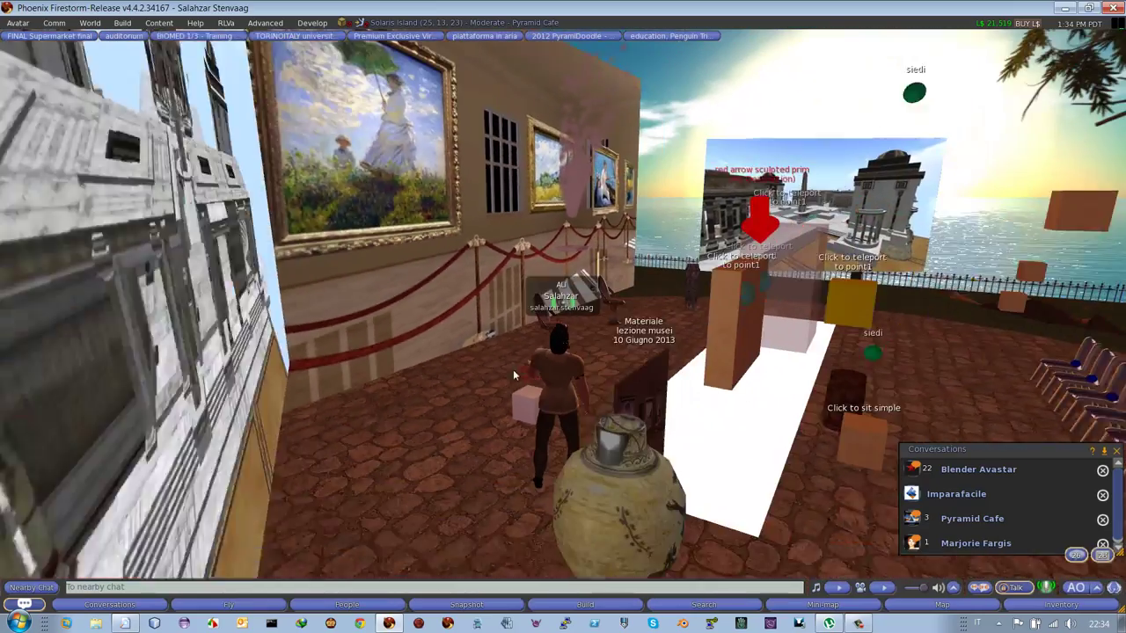
key("Left")
key("Up")
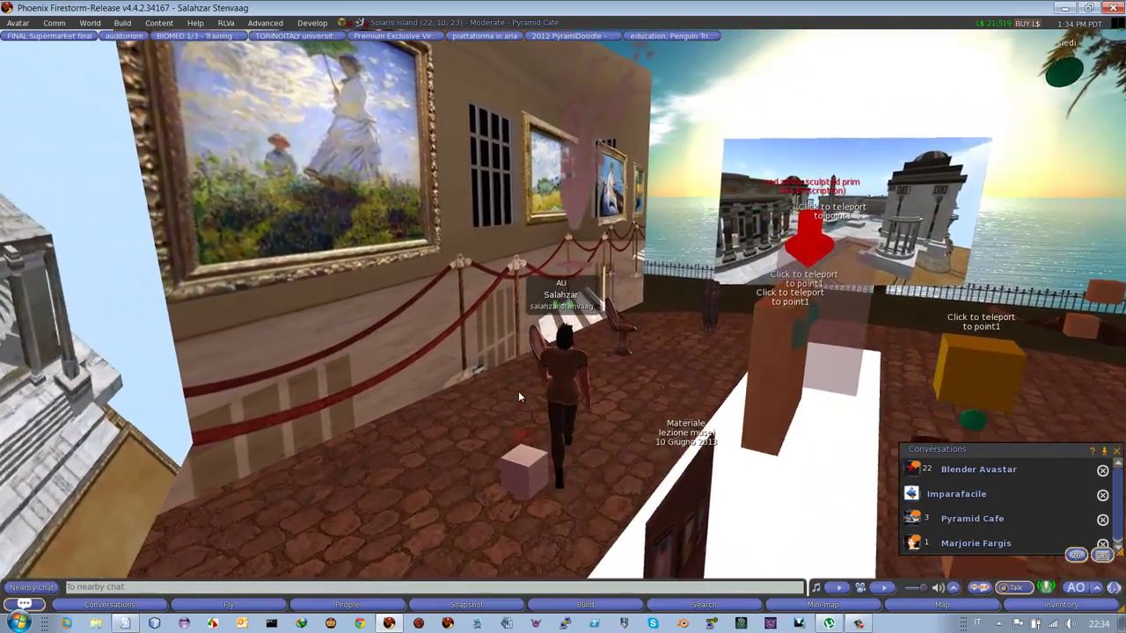
key("Left")
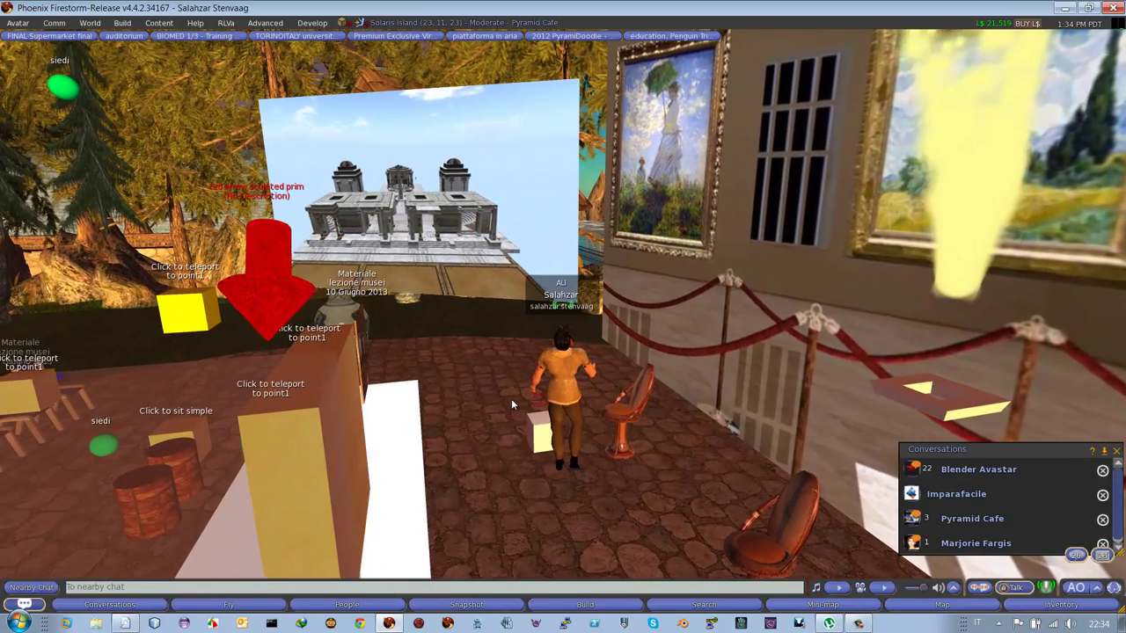
left_click_drag(514, 420, 563, 319, "alt")
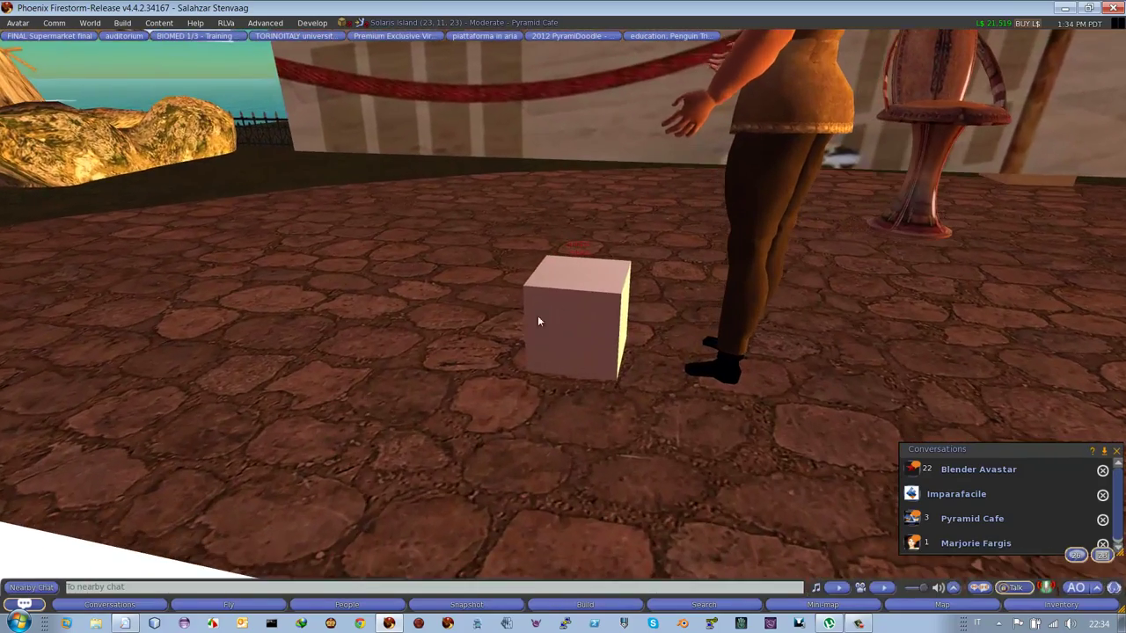
Step: Open the cube for editing and rename the script in its contents to _llSetText+&
right_click(581, 305)
left_click(568, 326)
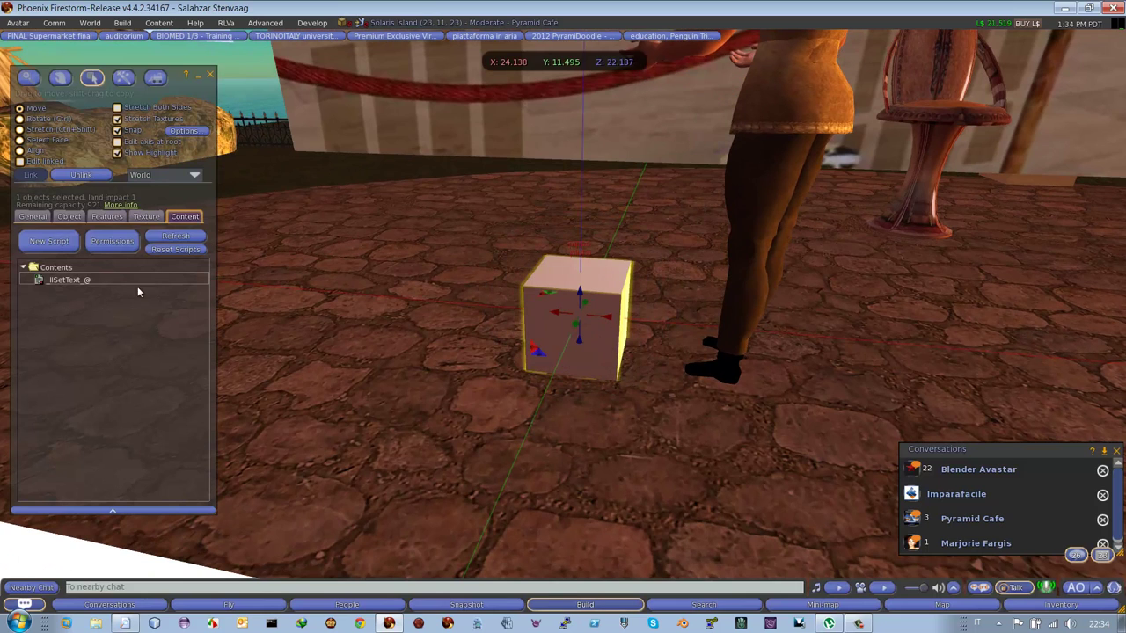
left_click(86, 281)
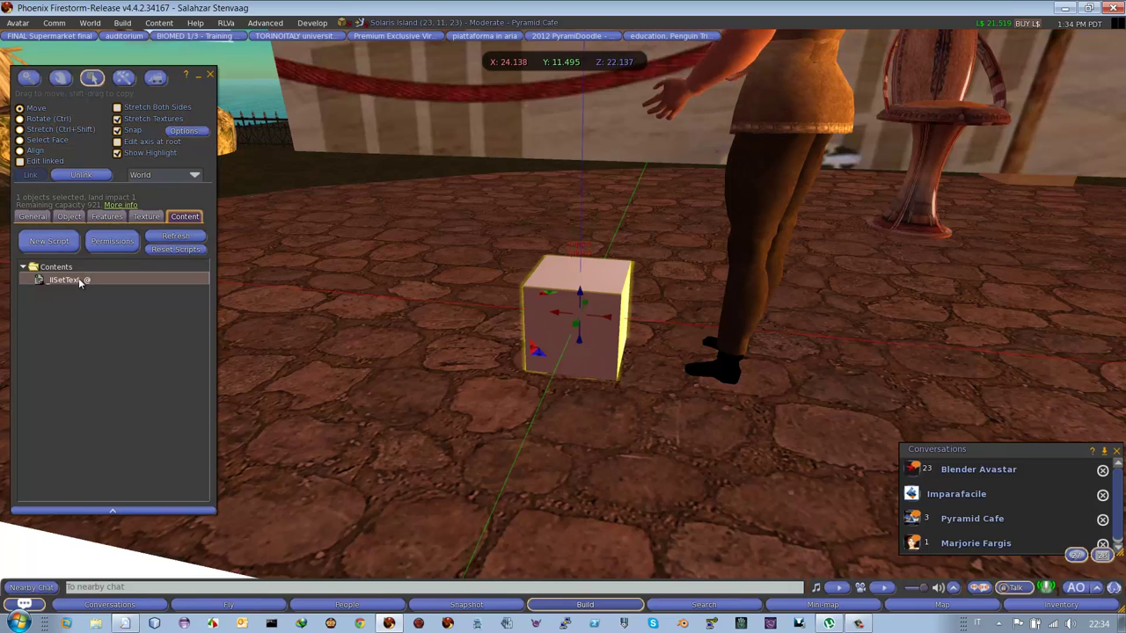
left_click(79, 280)
key("End")
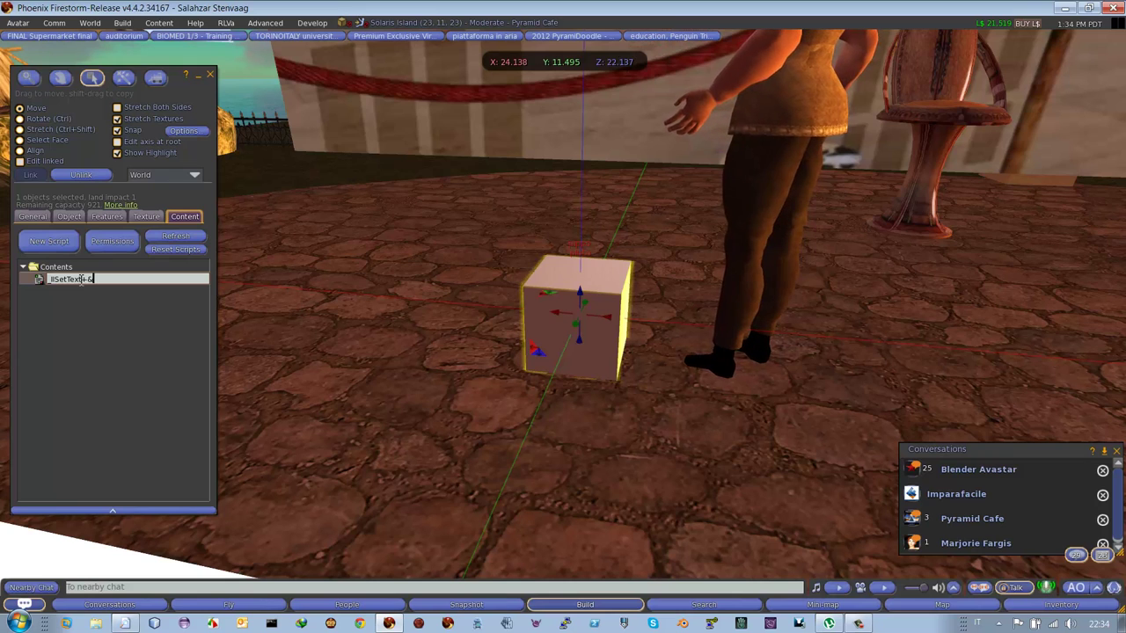
key("Return")
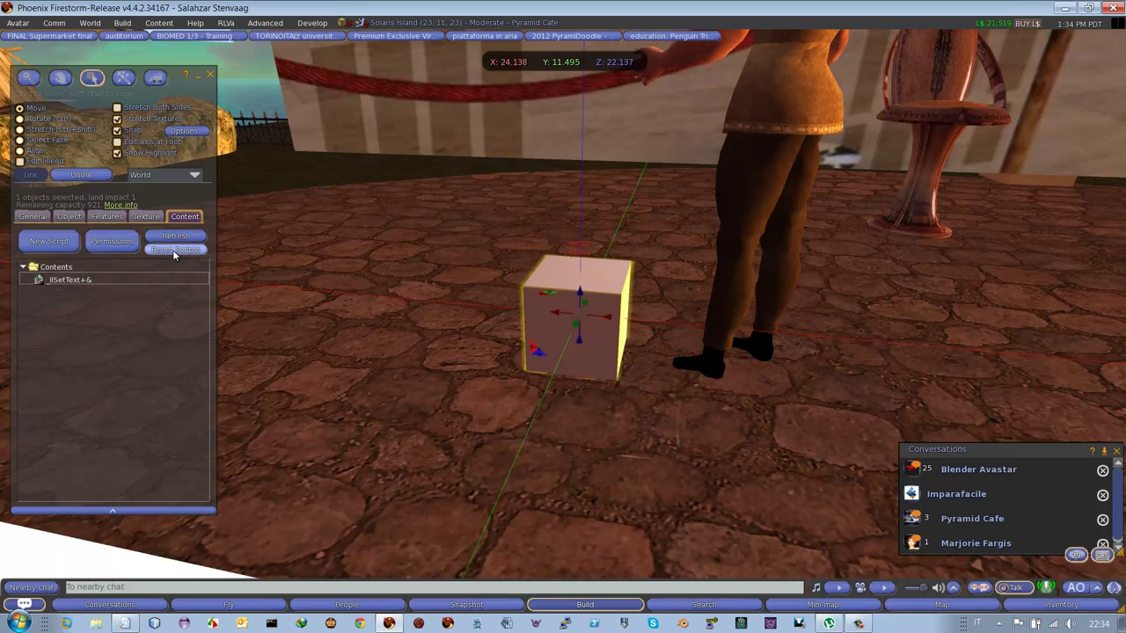
Step: Compare the script name with the cube's description and replace the underscore between pippo and pluto, giving pippo_1+pluto@<1,0,0>@0.5
left_click(33, 217)
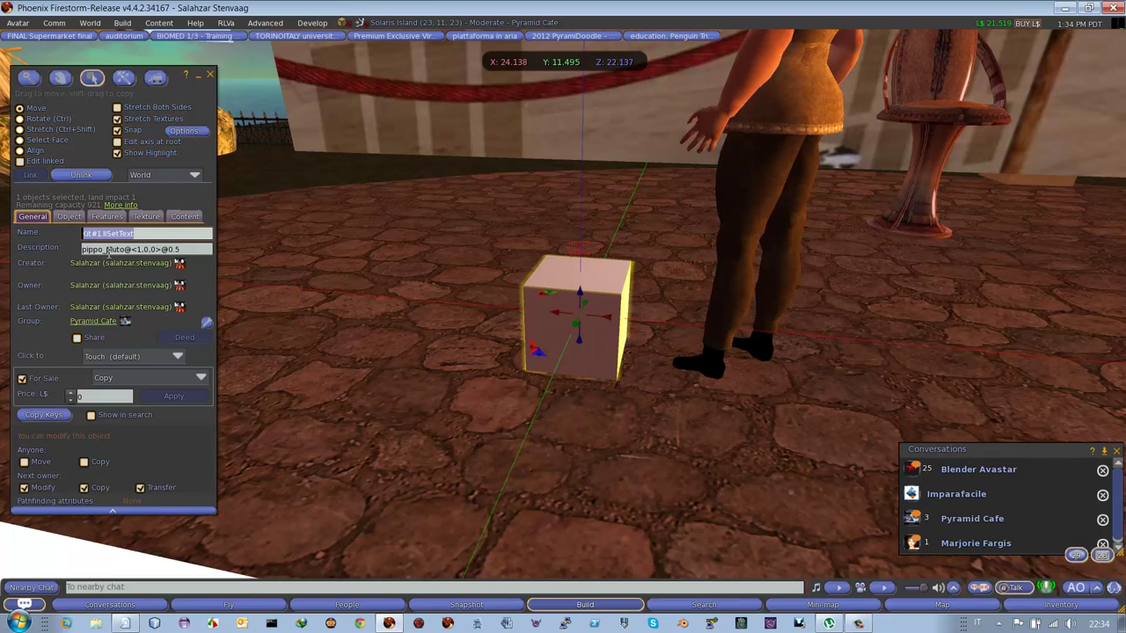
left_click(185, 217)
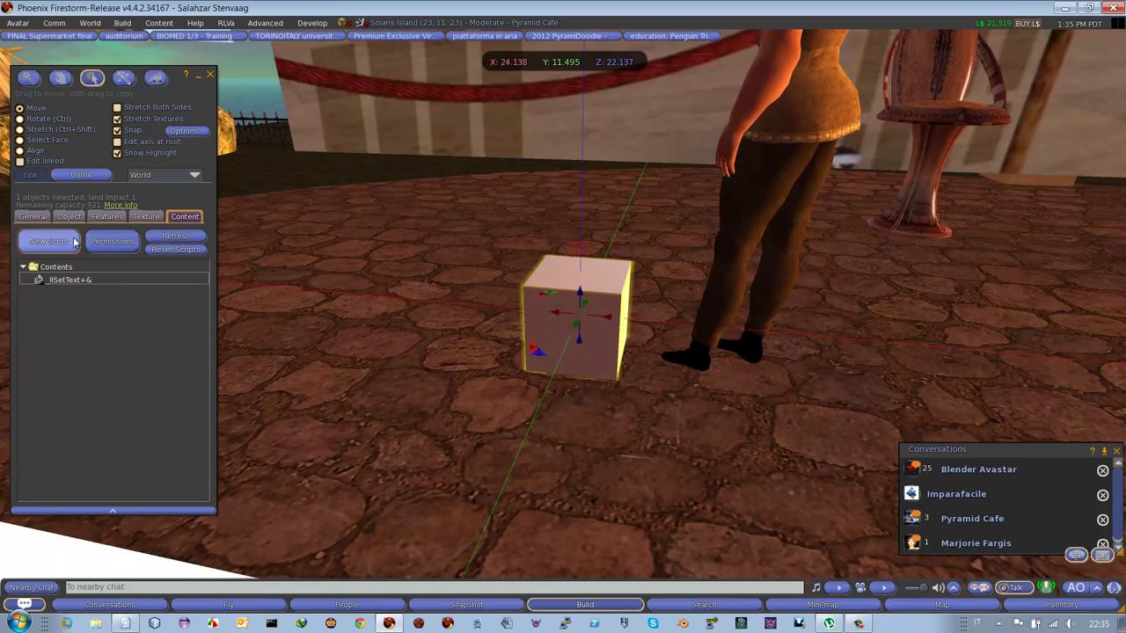
left_click(33, 217)
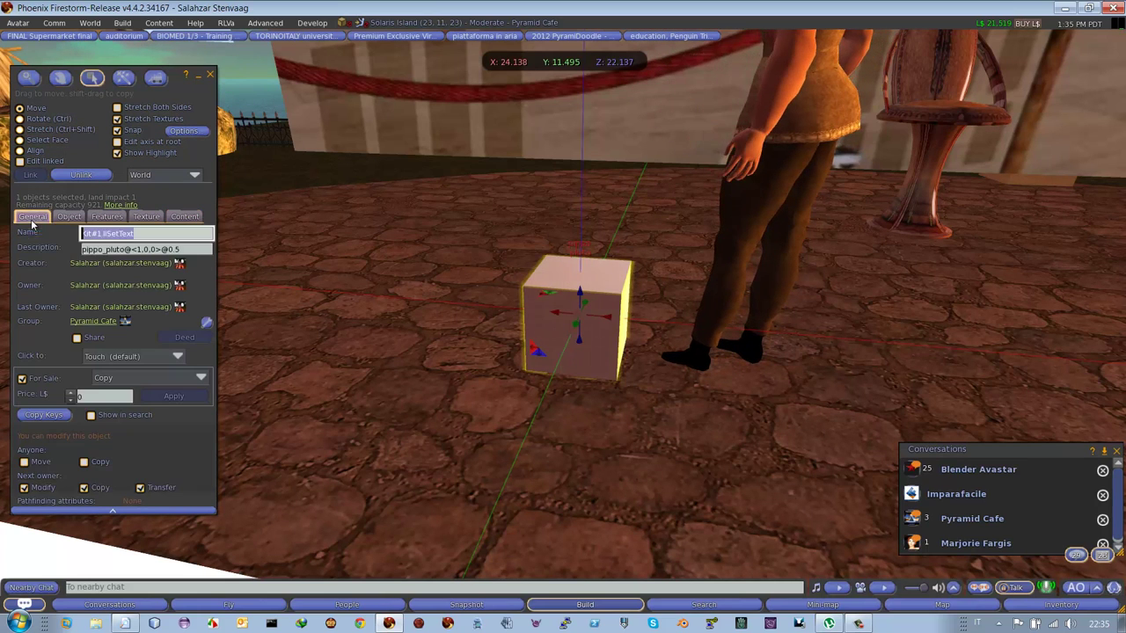
left_click(106, 250)
left_click(106, 250)
key("BackSpace")
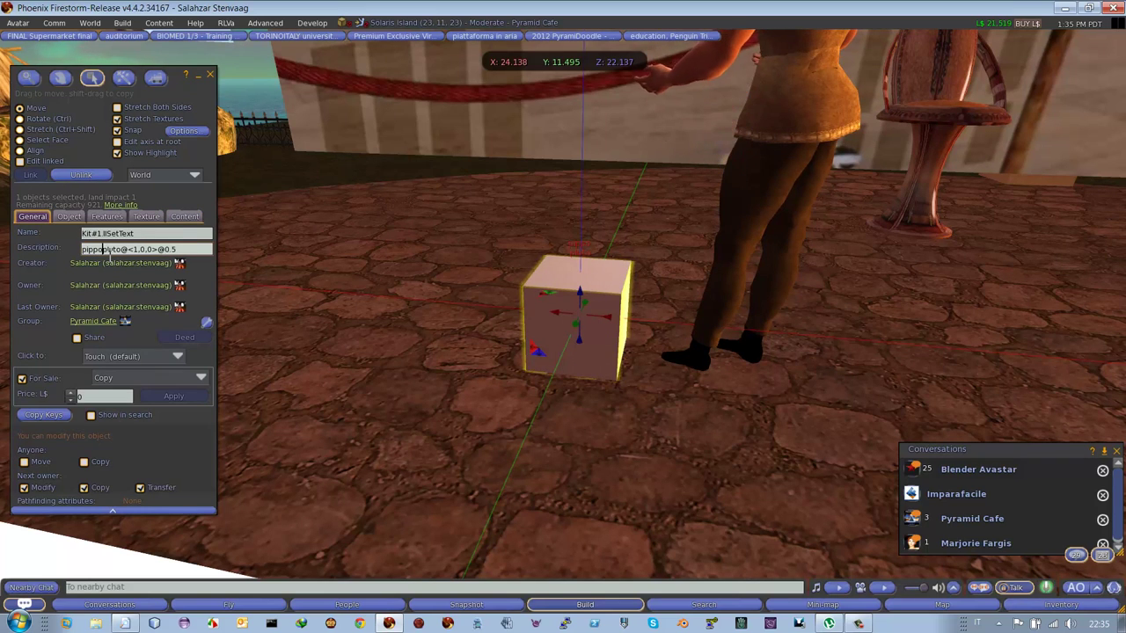
type("+")
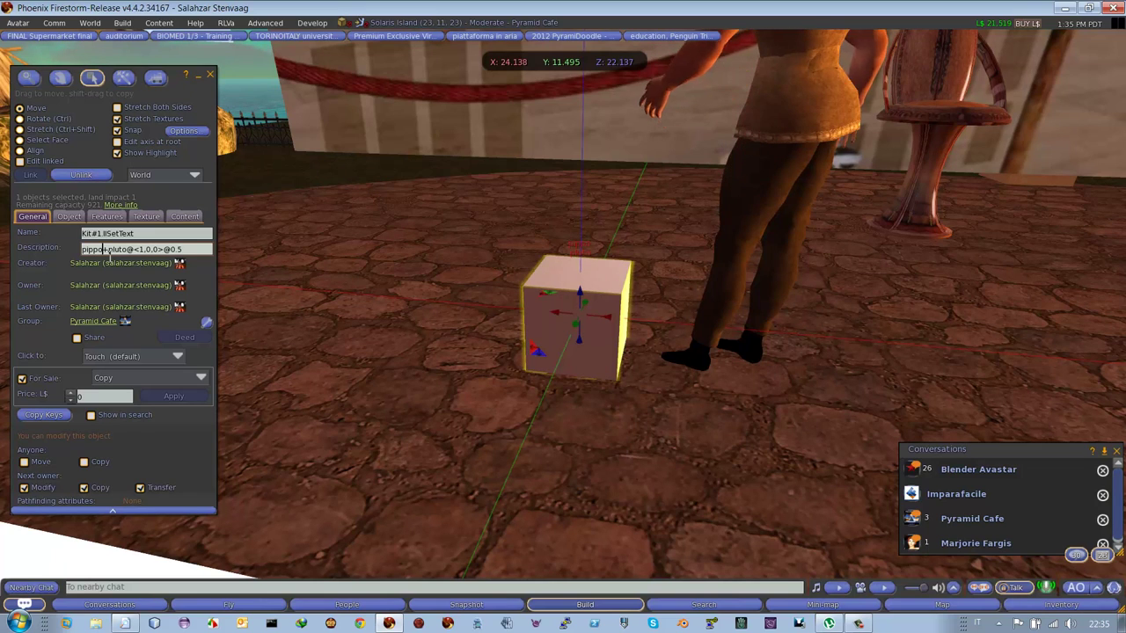
key("BackSpace")
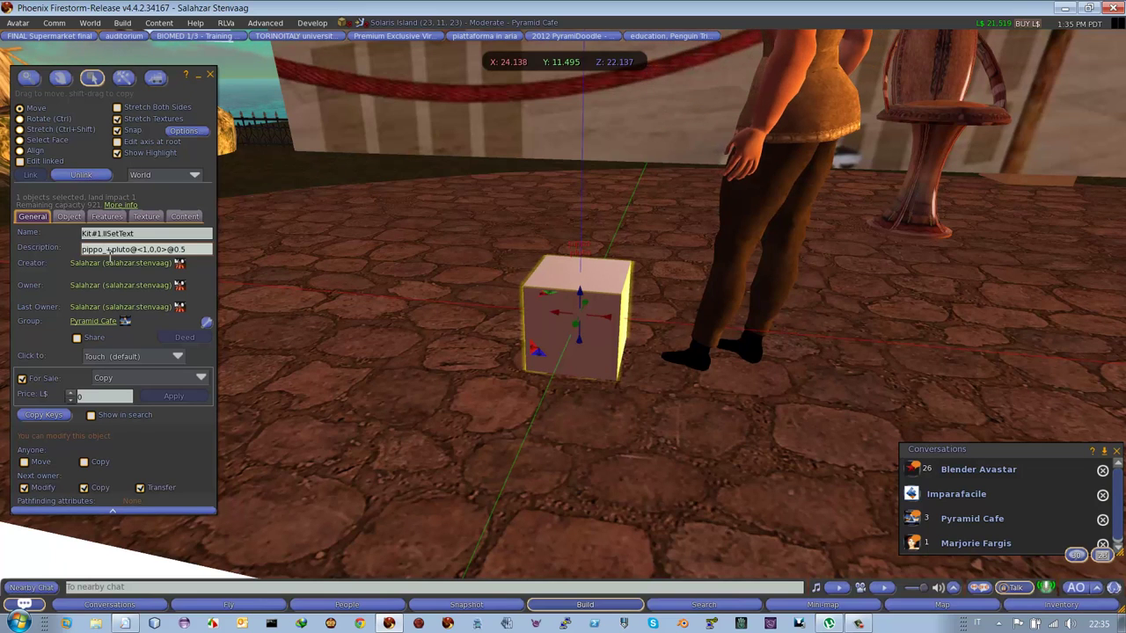
type("-")
Step: Replace both @ separators in the description with & and insert @ after pluto, giving pippo_1+pluto@&<1,0,0>&0.5
key("Right")
key("Right")
key("Right")
key("Right")
key("Right")
key("Right")
key("BackSpace")
type("&")
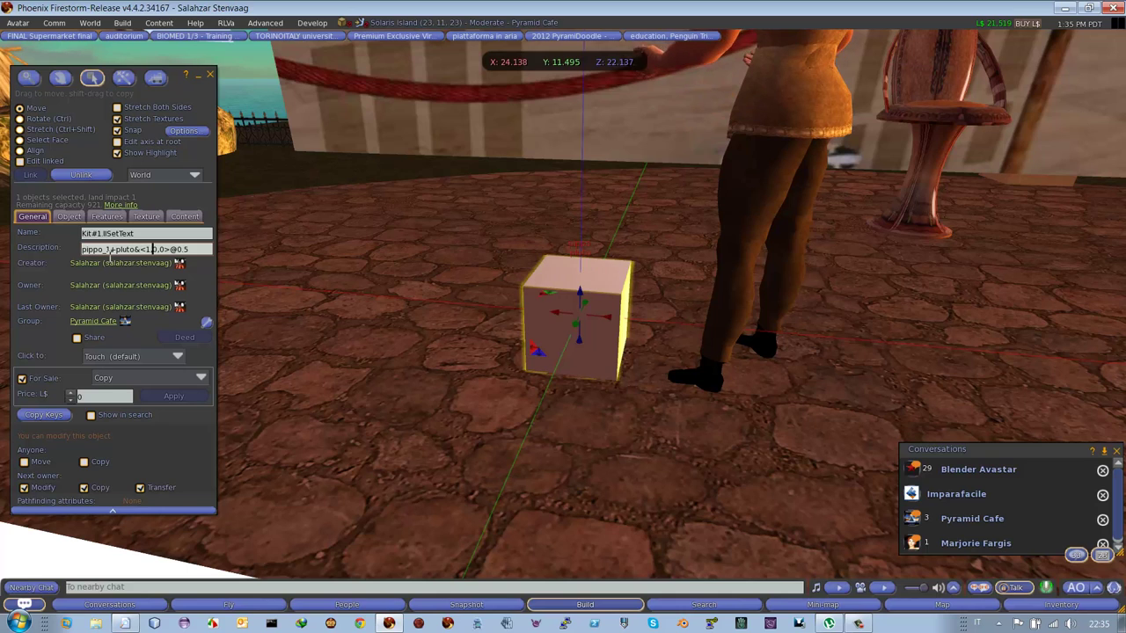
key("BackSpace")
type("&")
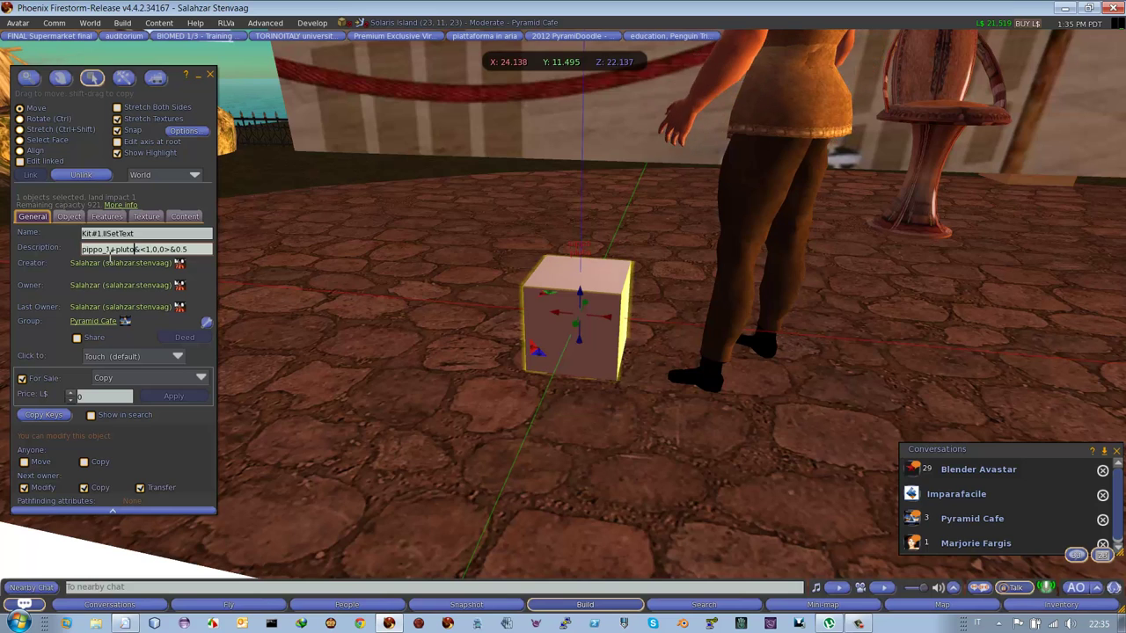
key("ctrl+1")
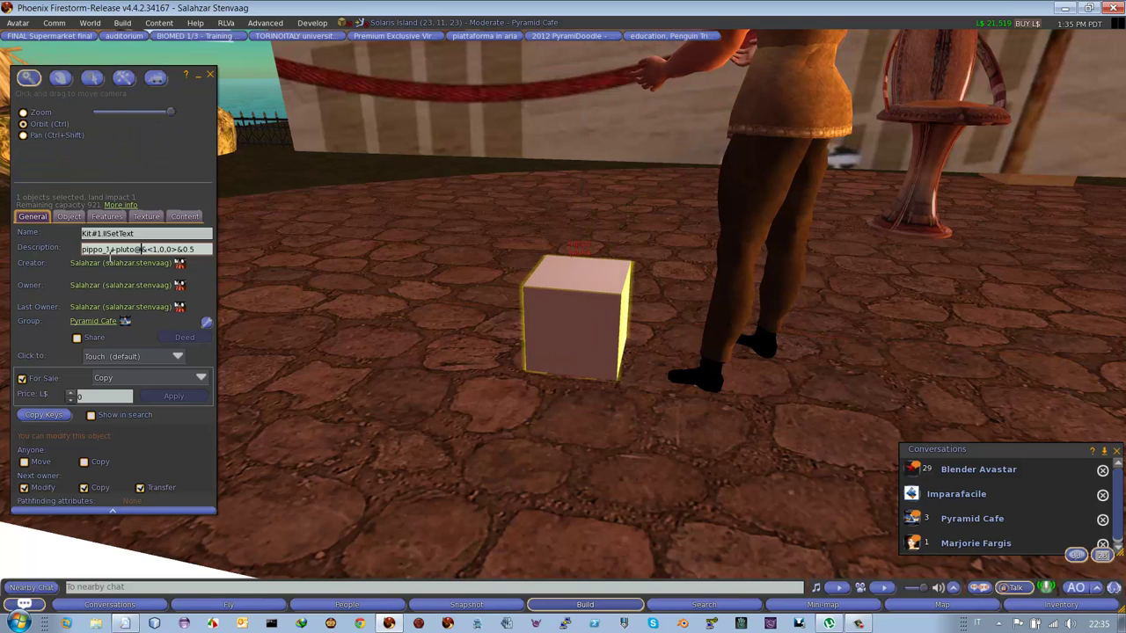
key("ctrl+2")
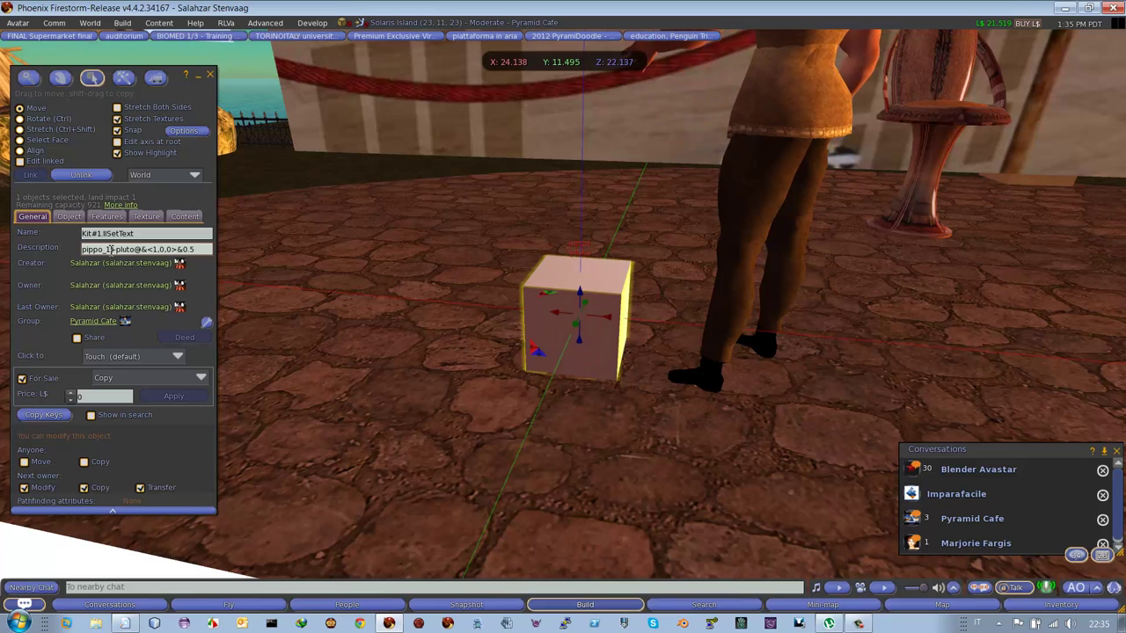
Step: Remove the final separator and transparency value from the description, leaving pippo_1+pluto@&<1,0,0>, and apply it
left_click(198, 250)
key("BackSpace")
key("BackSpace")
key("BackSpace")
type("1")
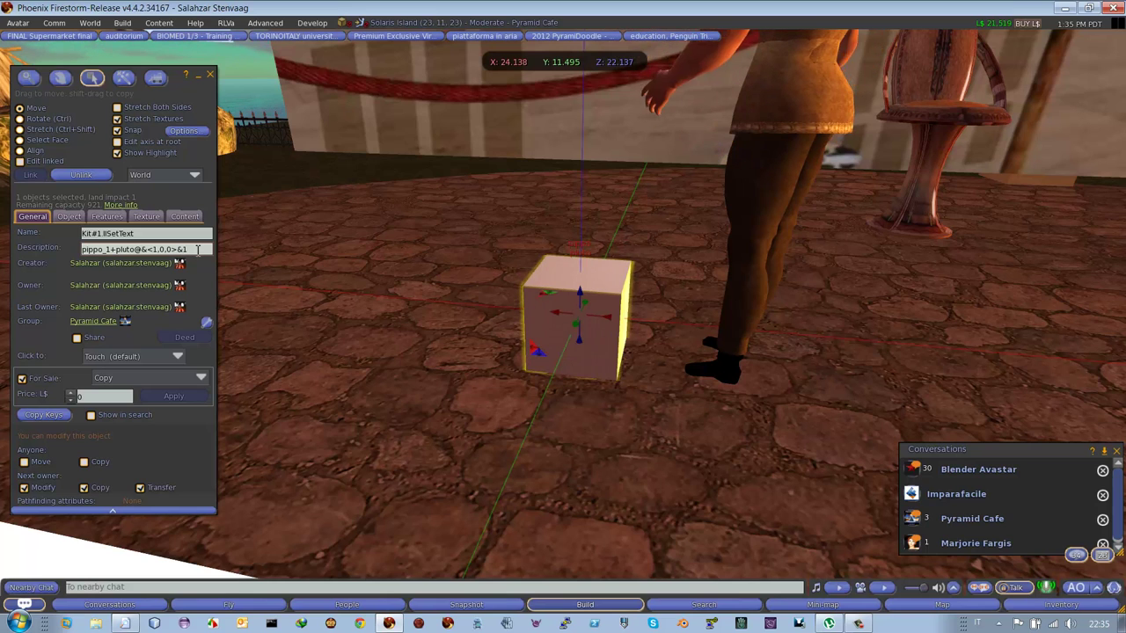
key("shift+Left")
key("shift+Left")
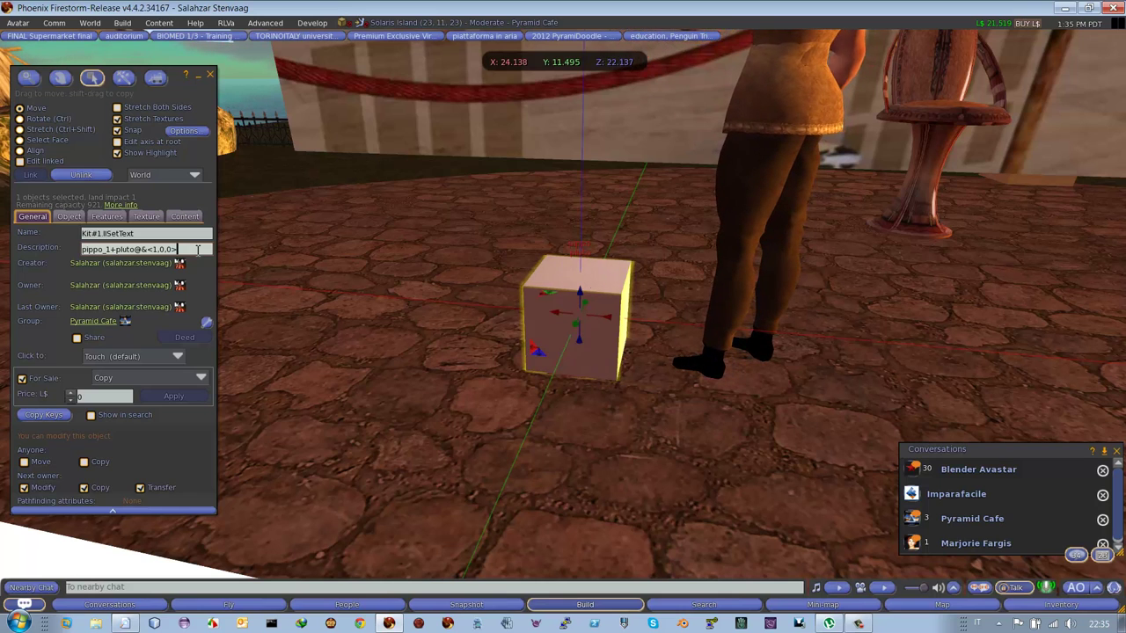
key("Return")
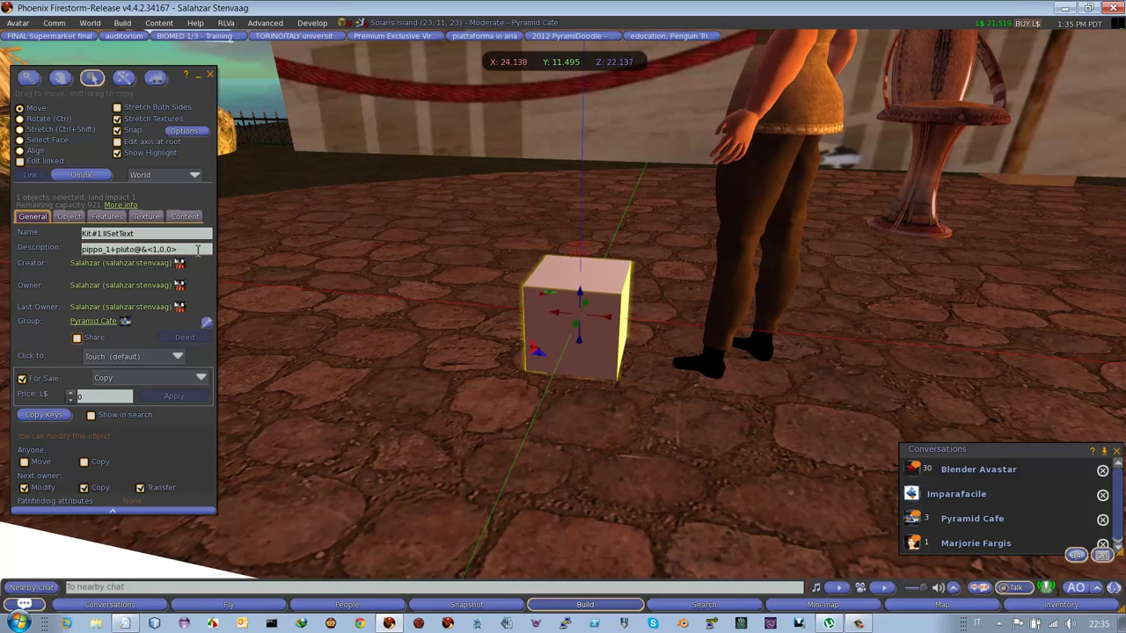
Step: Reset the _llSetText+& script in the cube's contents and close the edit and reset progress windows
left_click(190, 218)
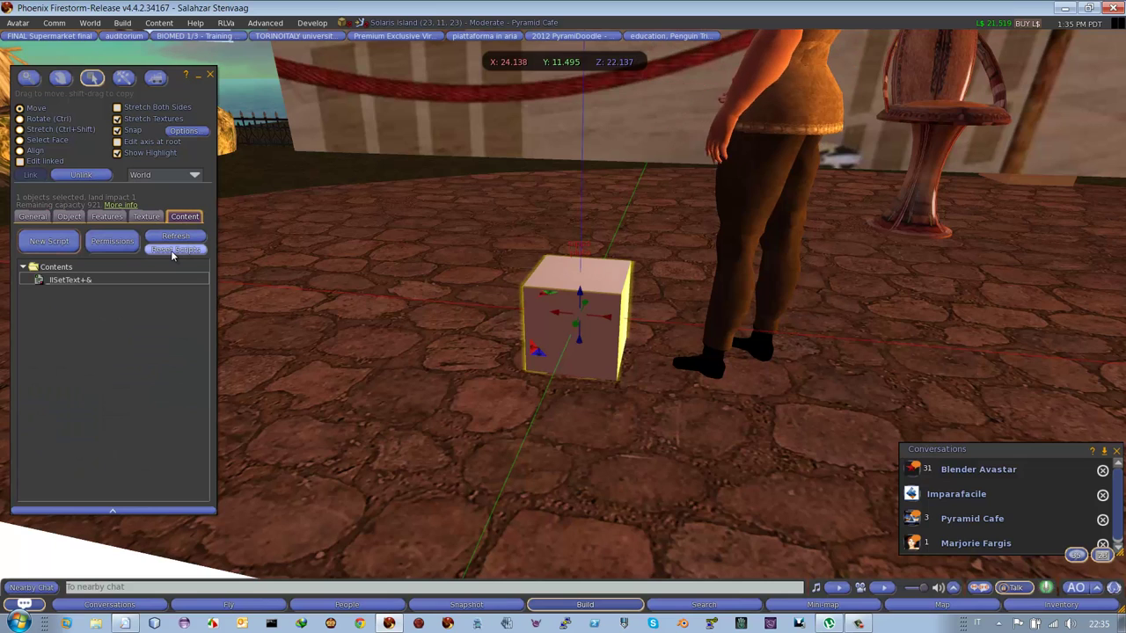
left_click(172, 250)
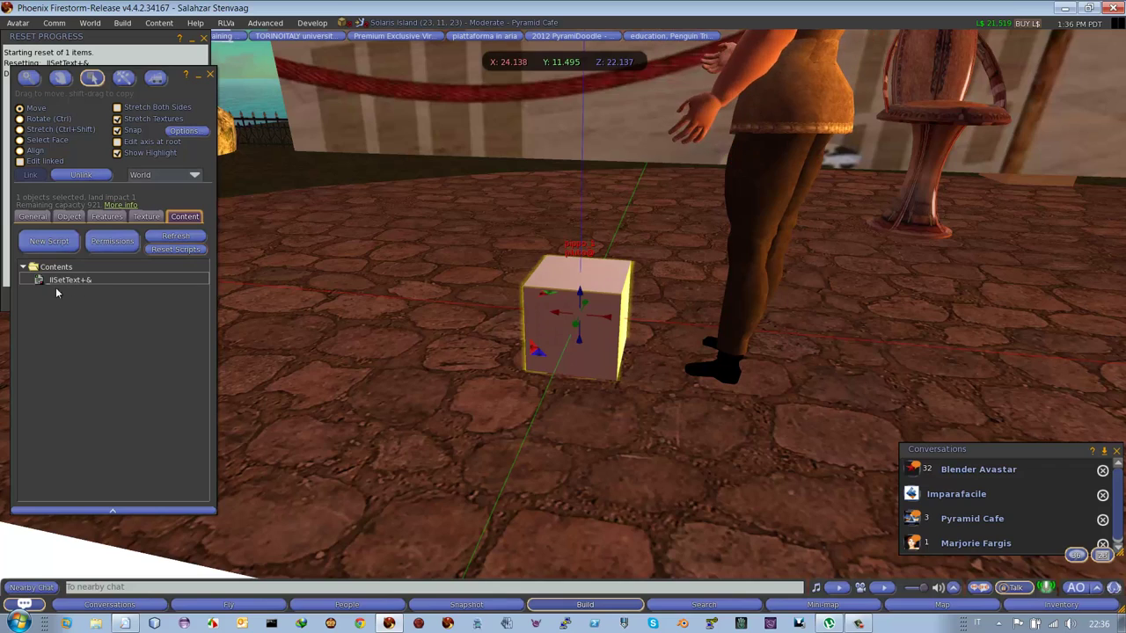
left_click(210, 74)
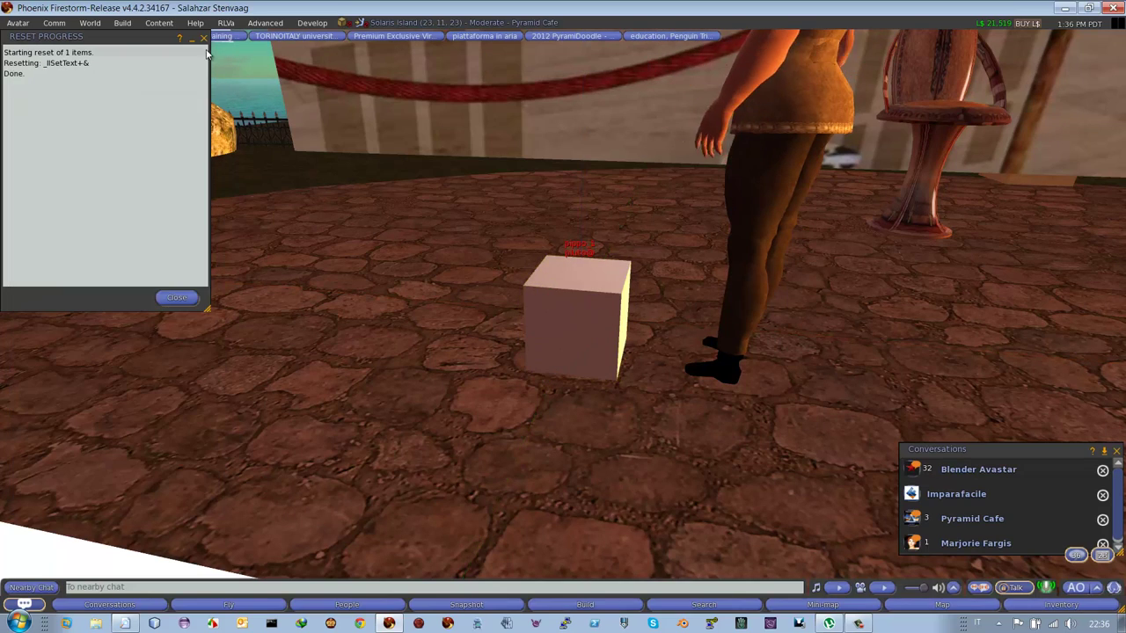
left_click(203, 39)
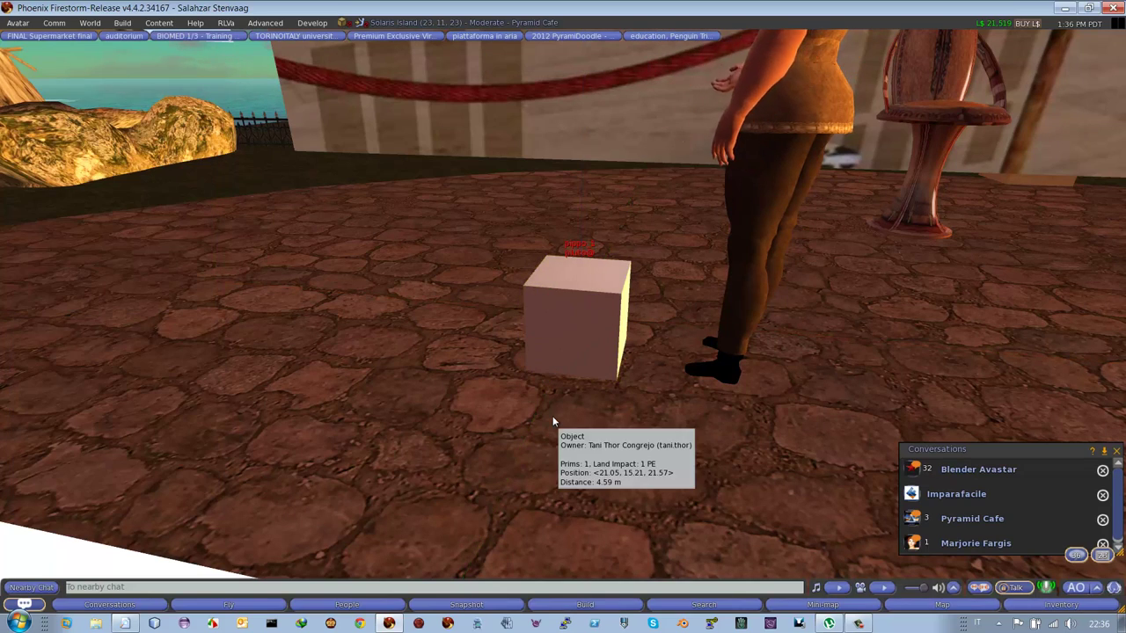
Step: Return the camera to the avatar, turn to face the cube and remove the cube from the scene
key("Escape")
key("Left")
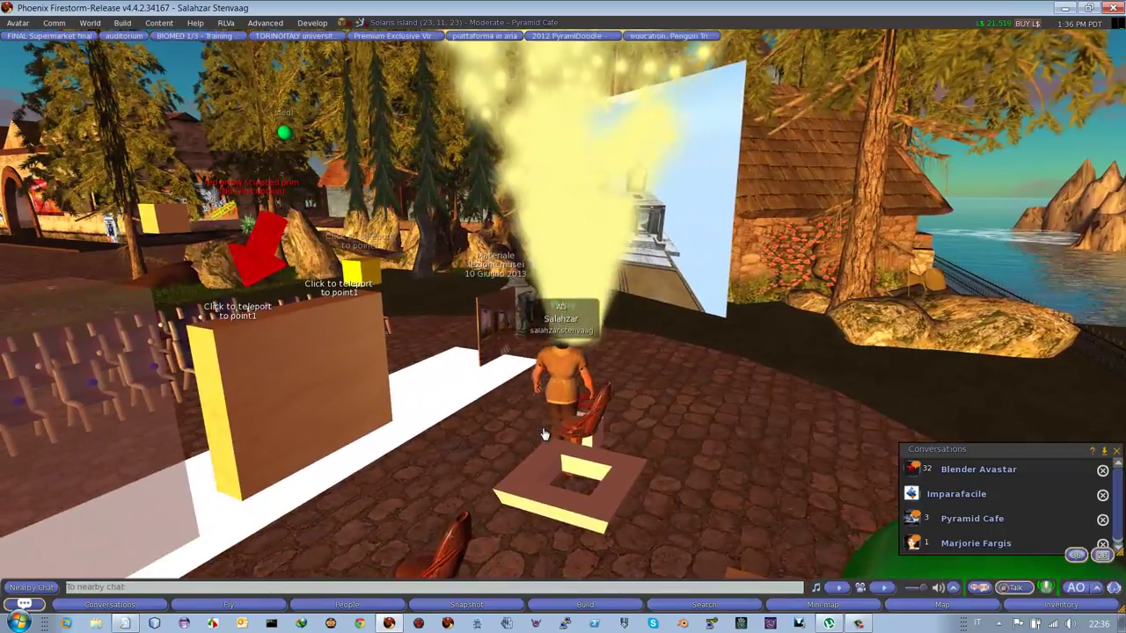
key("Left")
key("Right")
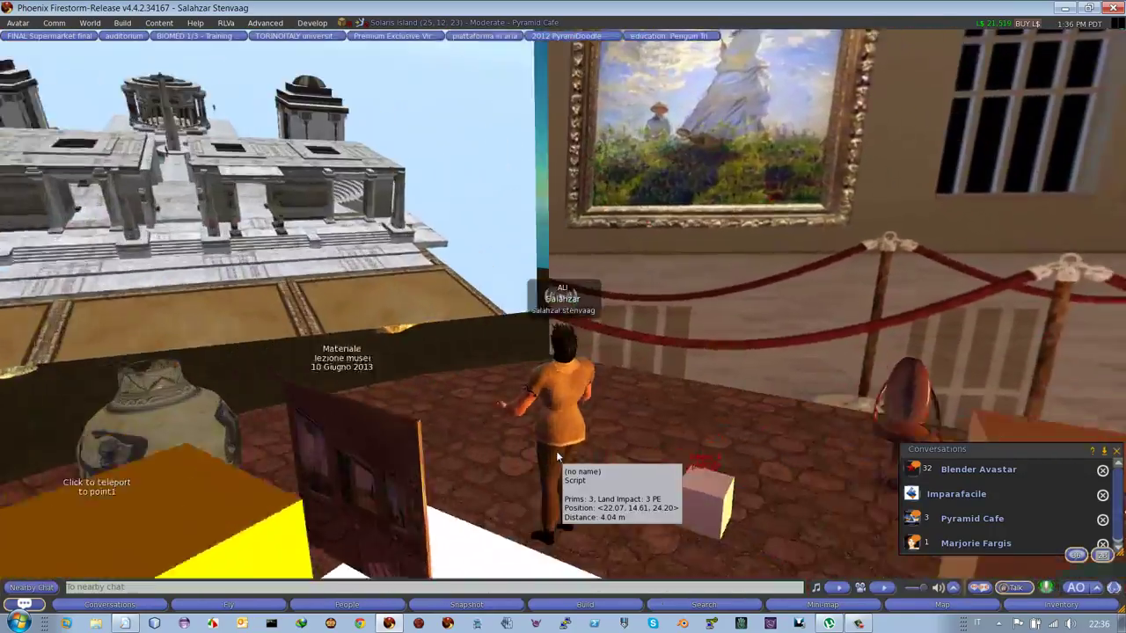
key("Right")
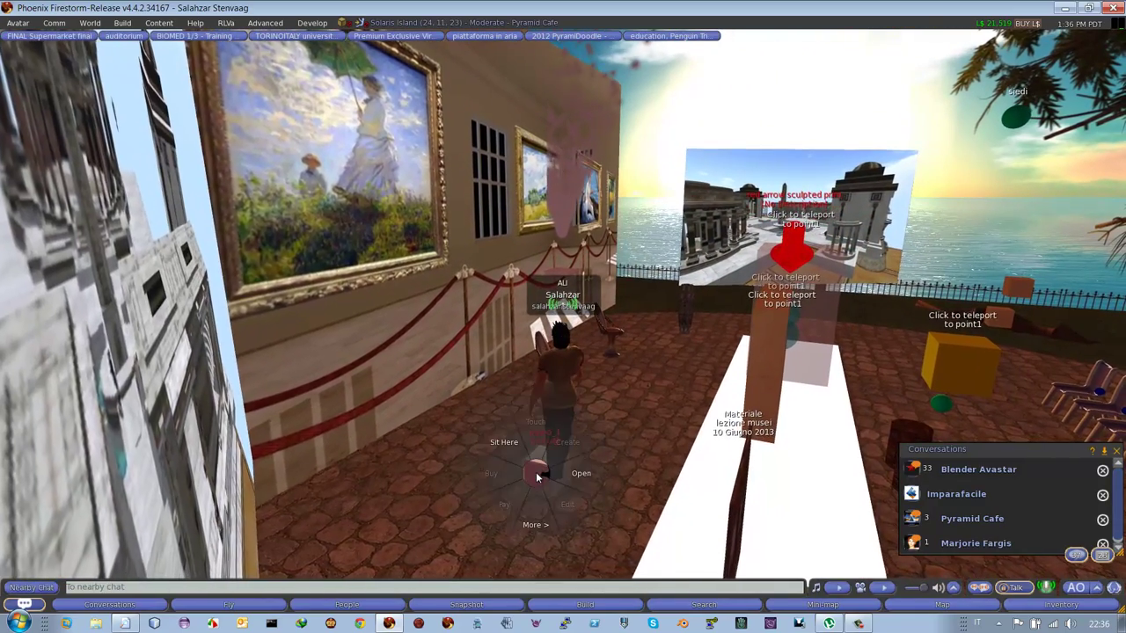
right_click(536, 475)
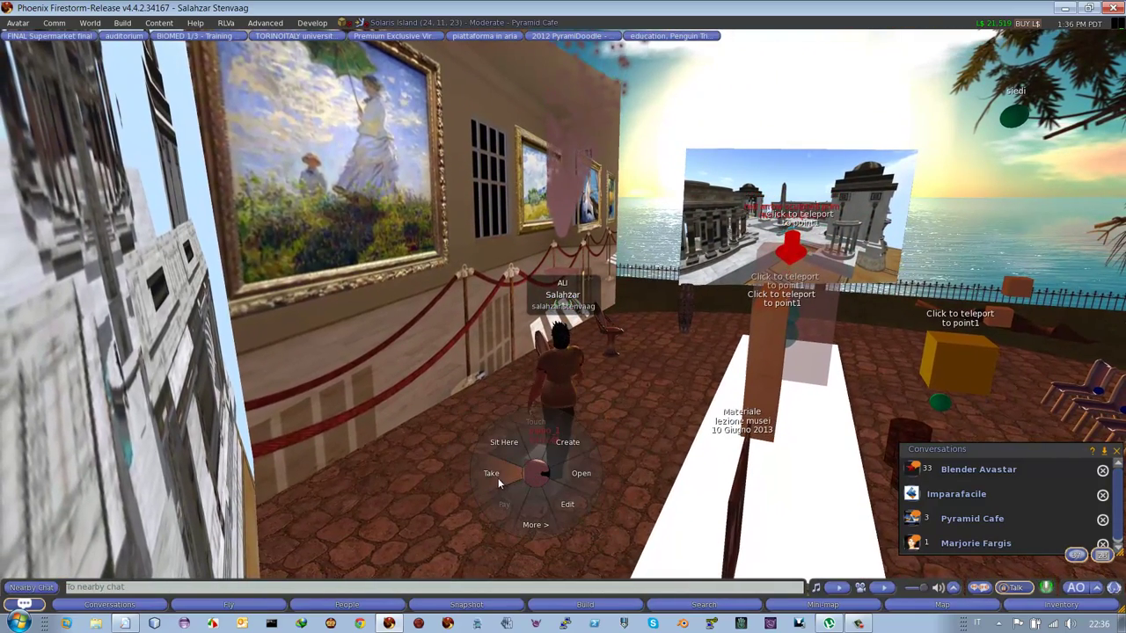
left_click(536, 505)
left_click(568, 476)
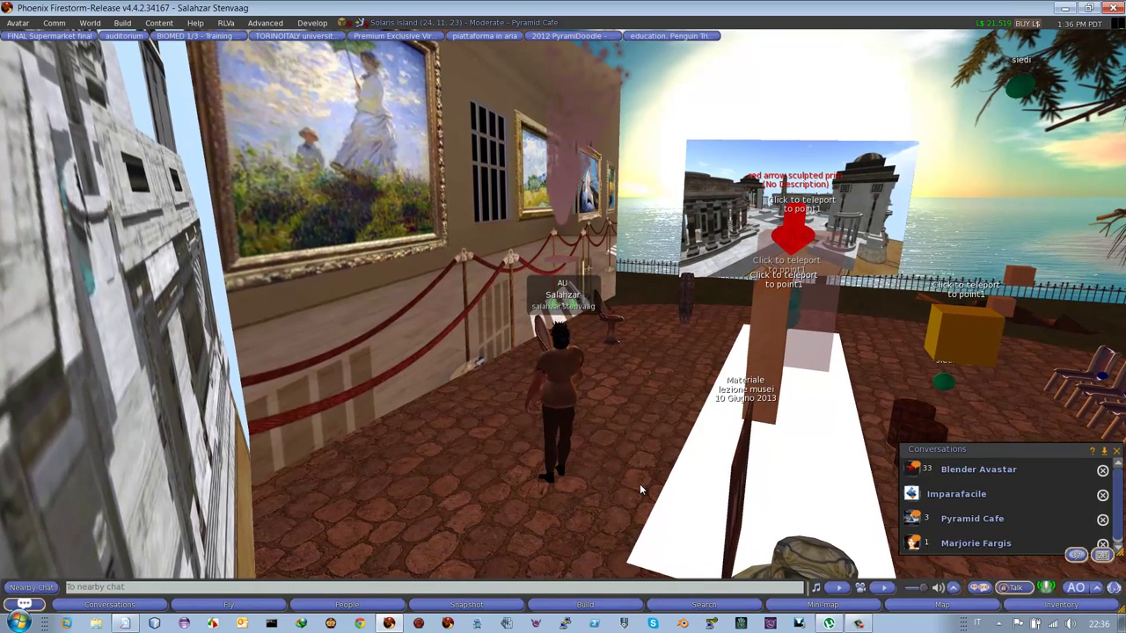
Step: Find Kit#1. llSetTextTemp in the recent inventory's Virtual Museums Kit #1 Giver folder and place it on the ground beside the avatar
key("ctrl+i")
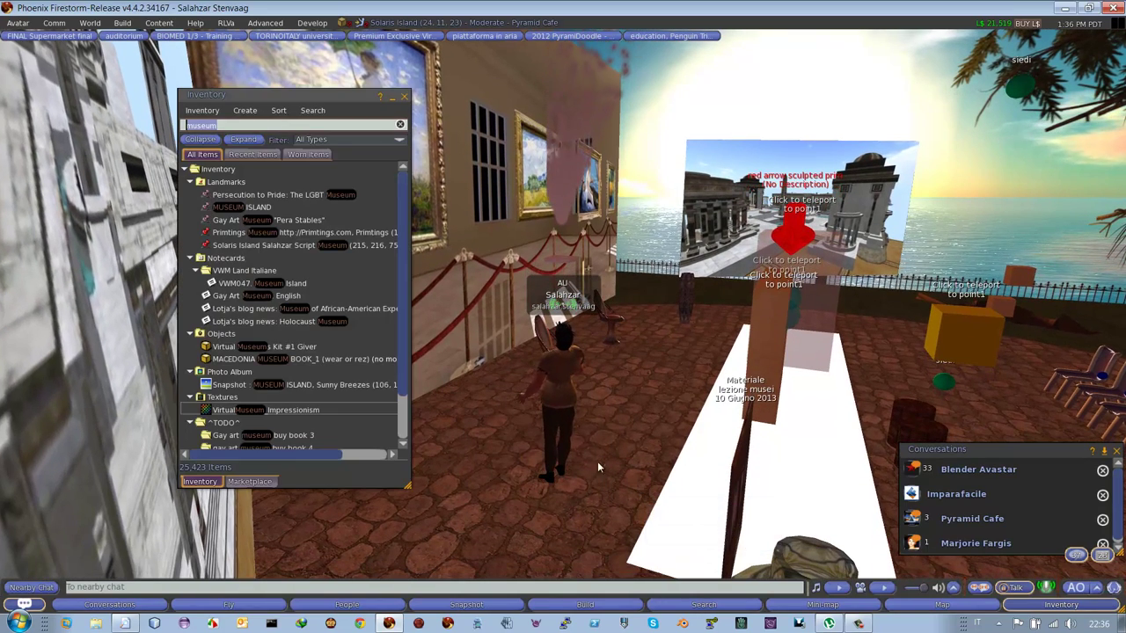
left_click(255, 155)
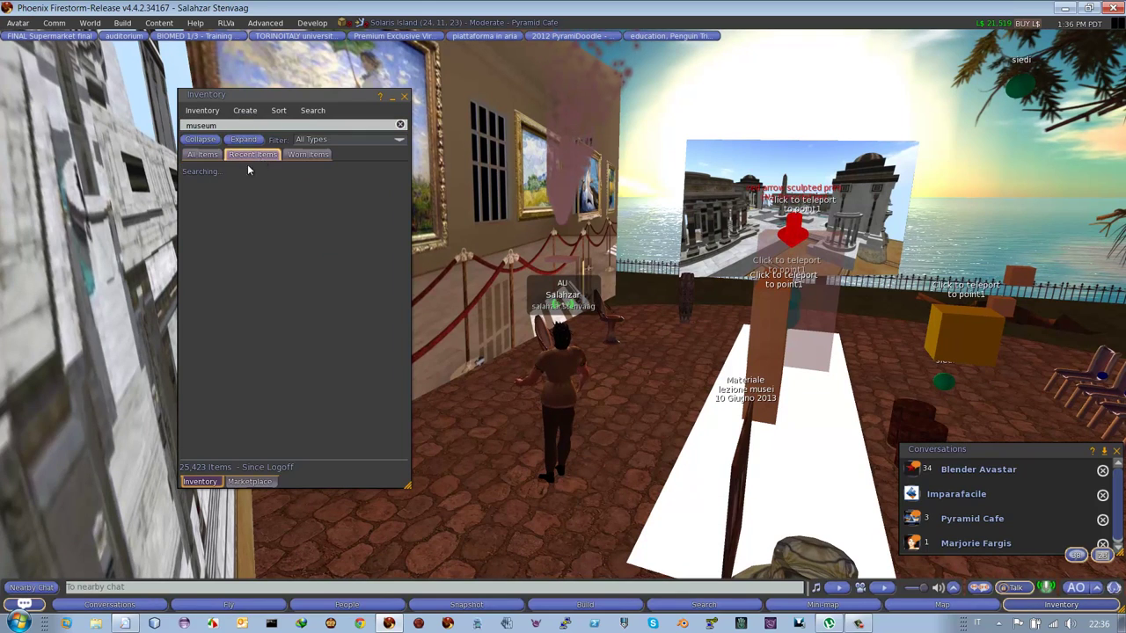
left_click(203, 126)
key("BackSpace")
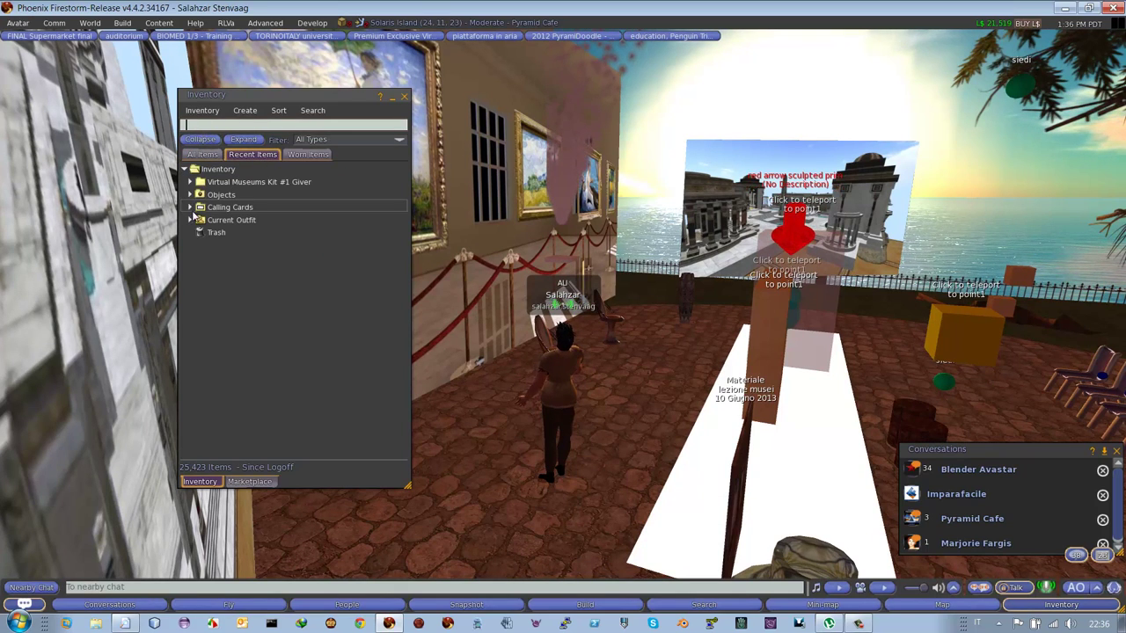
left_click(191, 182)
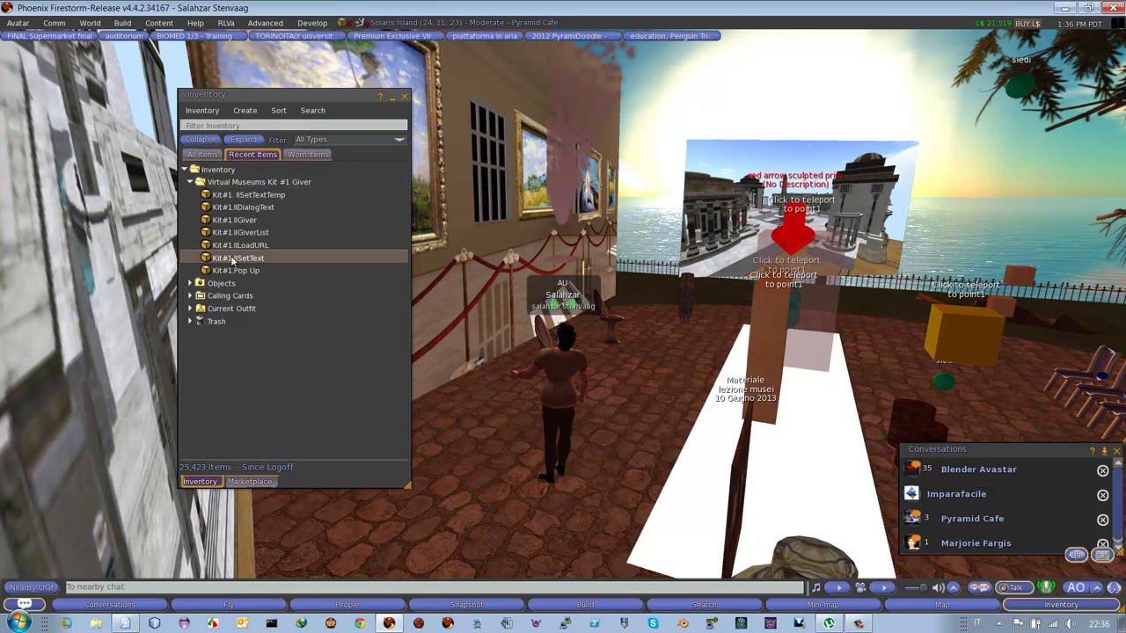
left_click(238, 197)
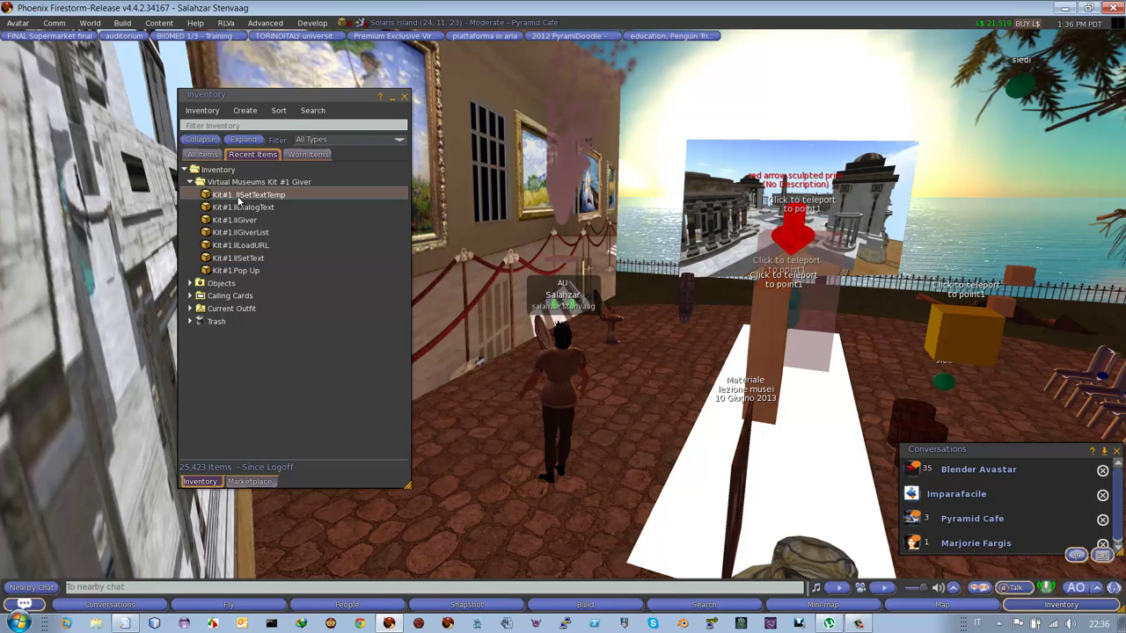
left_click(516, 431)
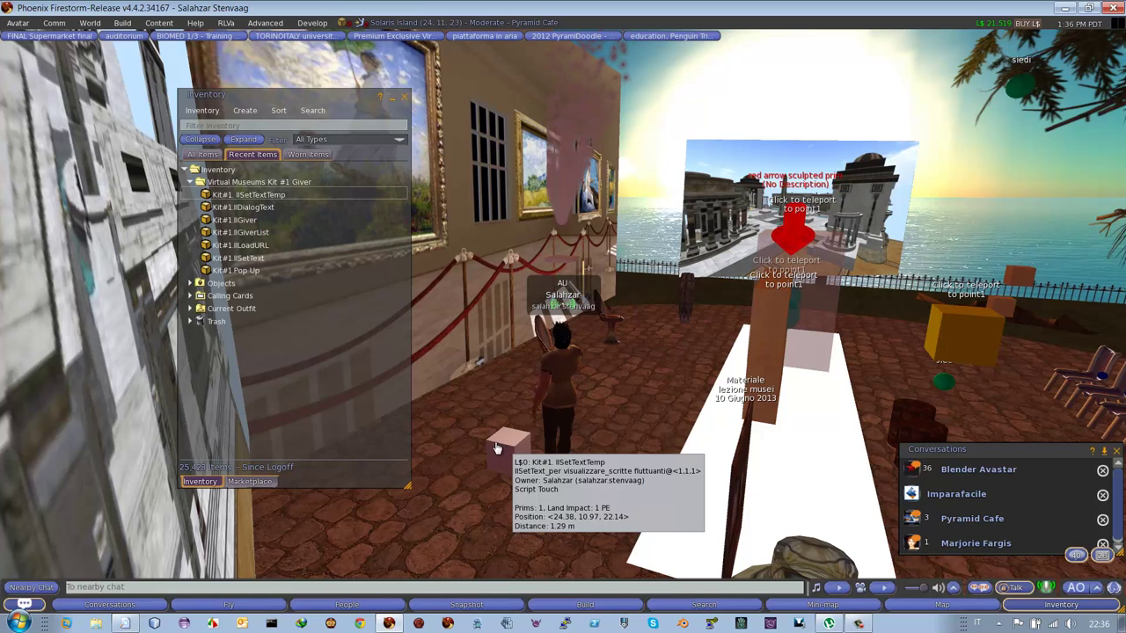
Step: Open the llSetTextTemp cube for editing, review its description and its script's name, and close the edit window
right_click(510, 441)
left_click(479, 444)
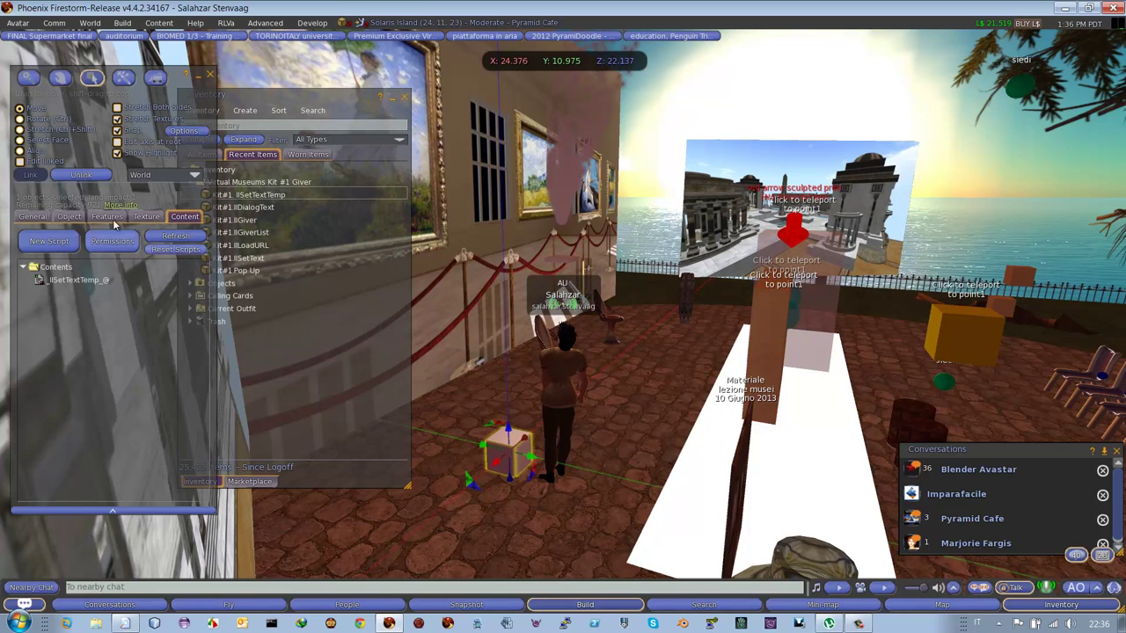
left_click(33, 217)
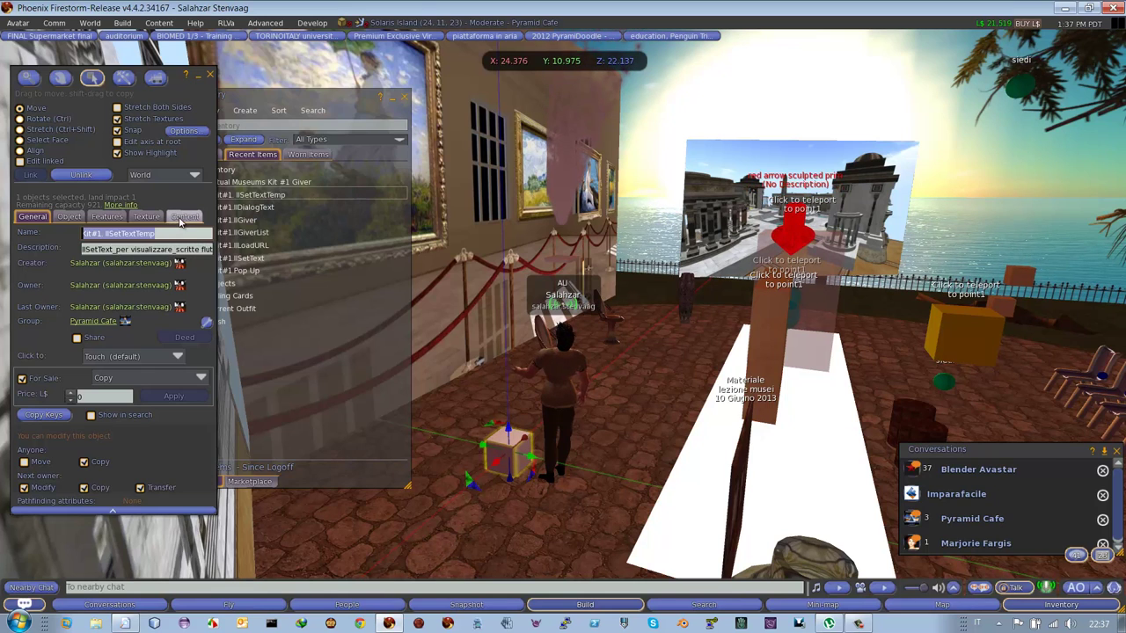
left_click(185, 216)
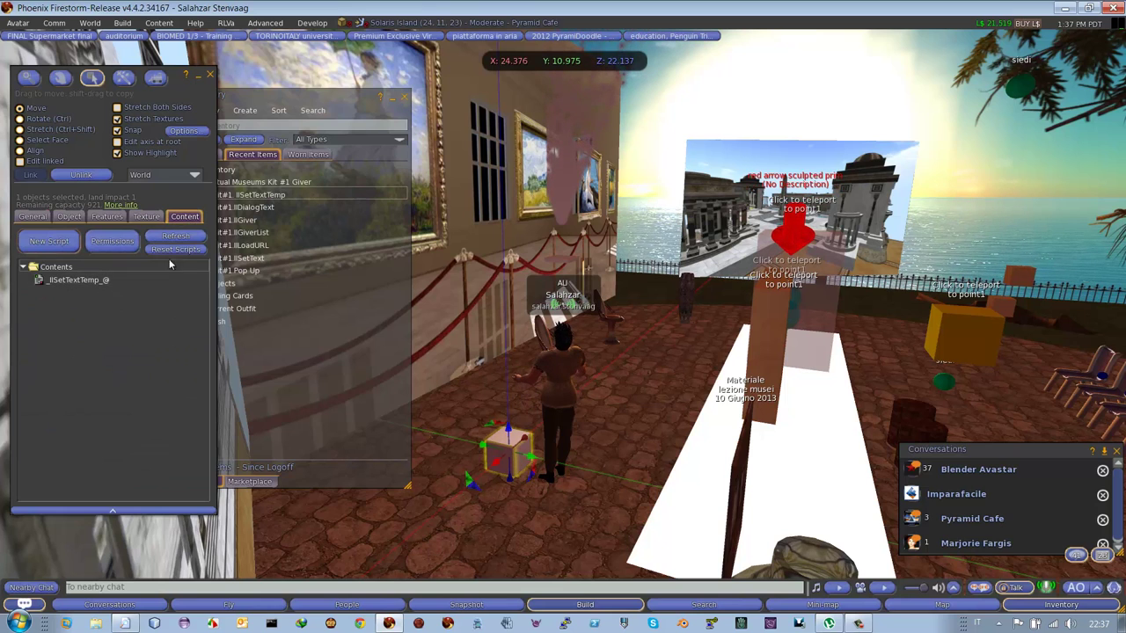
left_click(211, 75)
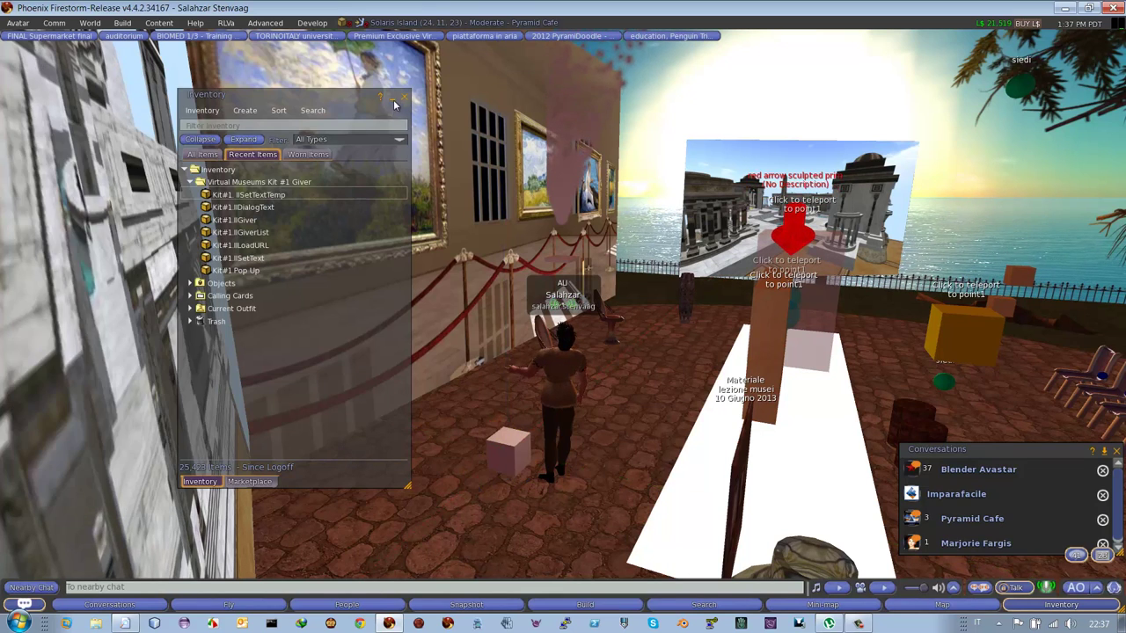
Step: Close the inventory and touch the llSetTextTemp cube to display its temporary floating text
left_click(405, 95)
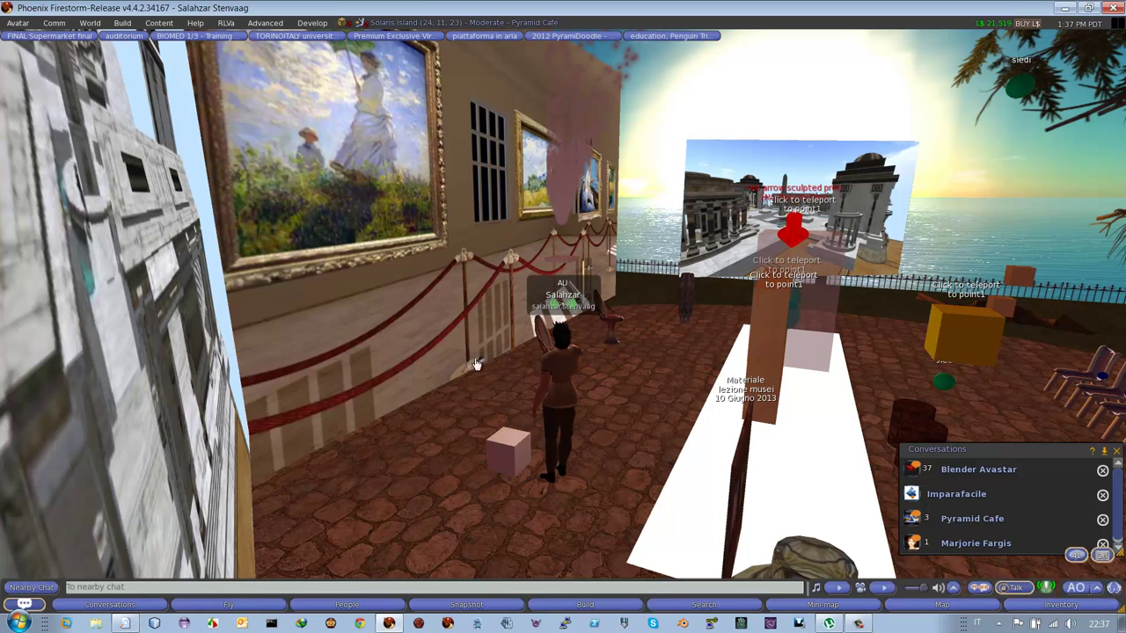
left_click(509, 444)
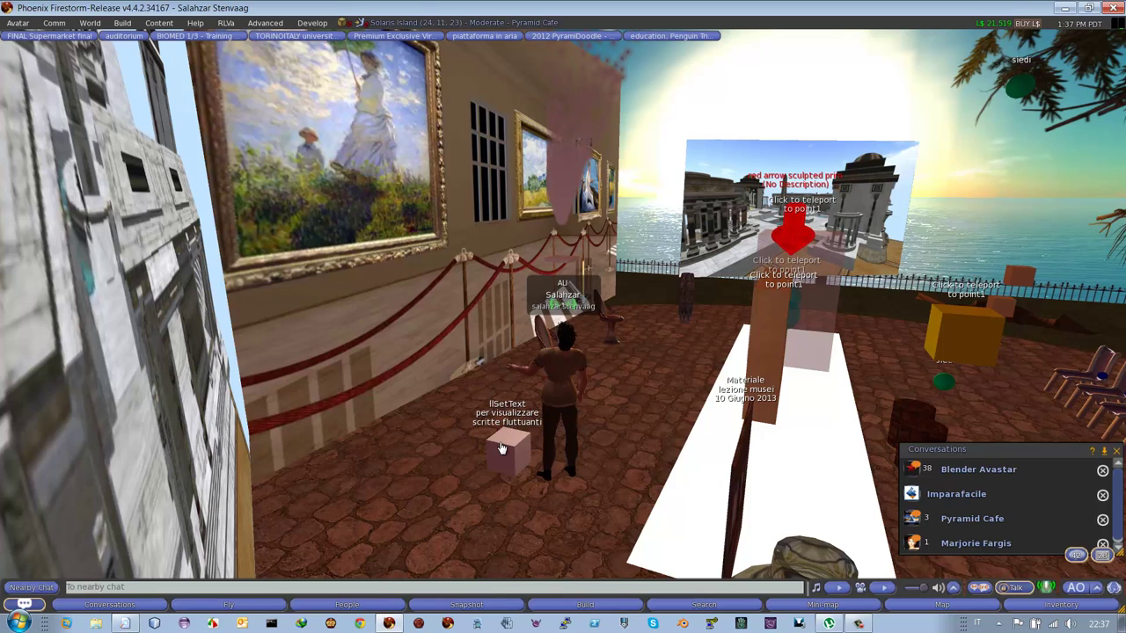
mouse_move(502, 449)
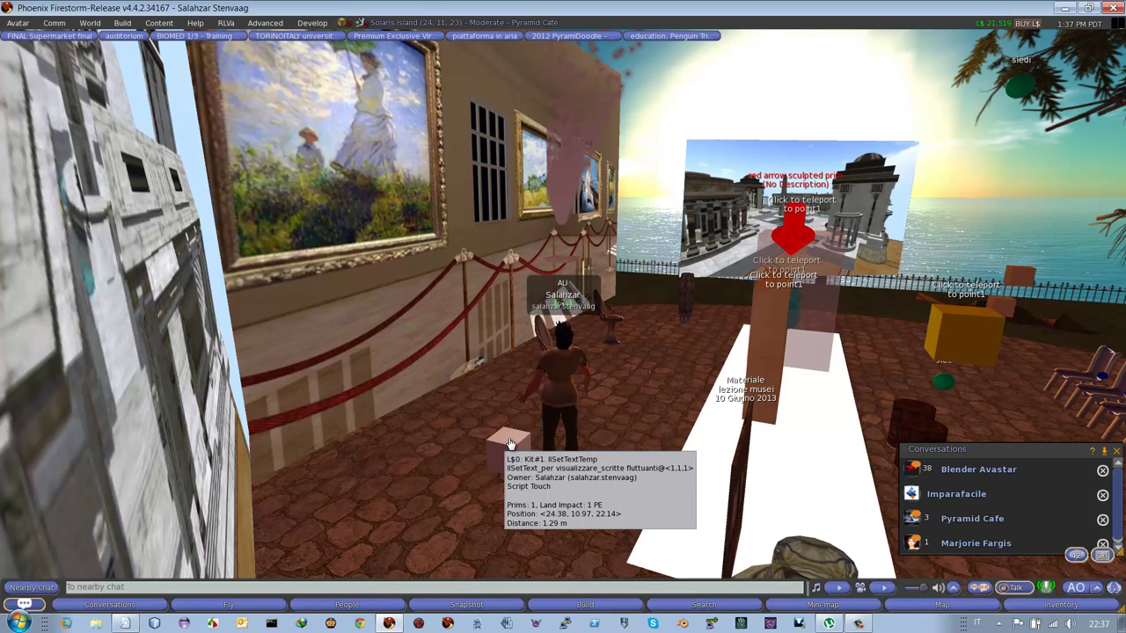
Step: Remove the llSetTextTemp cube from the scene
right_click(509, 443)
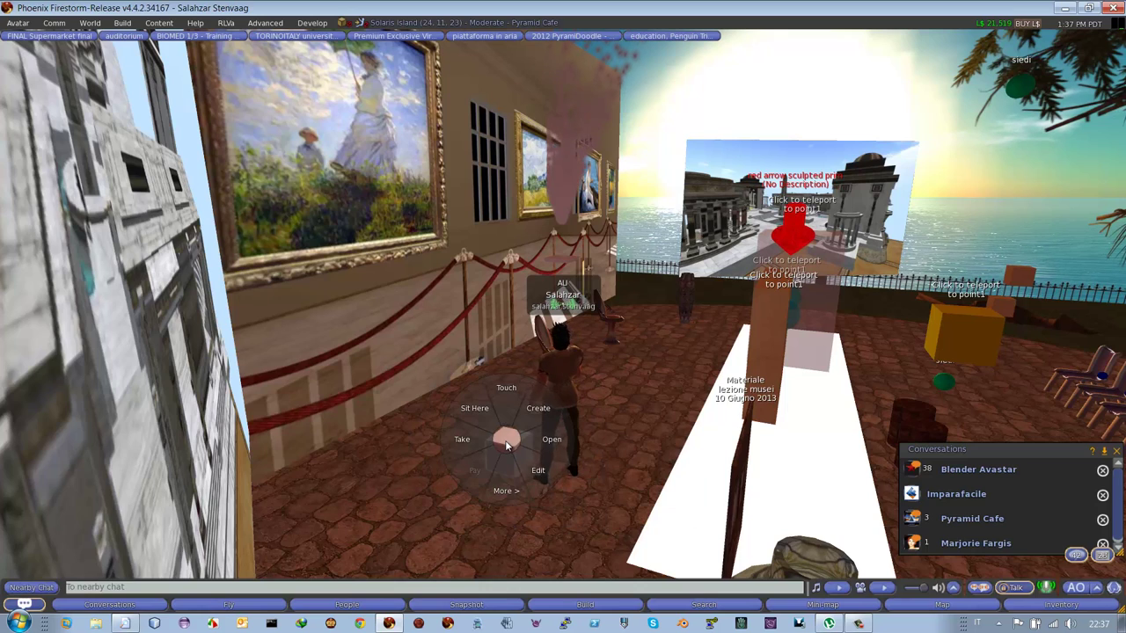
left_click(556, 499)
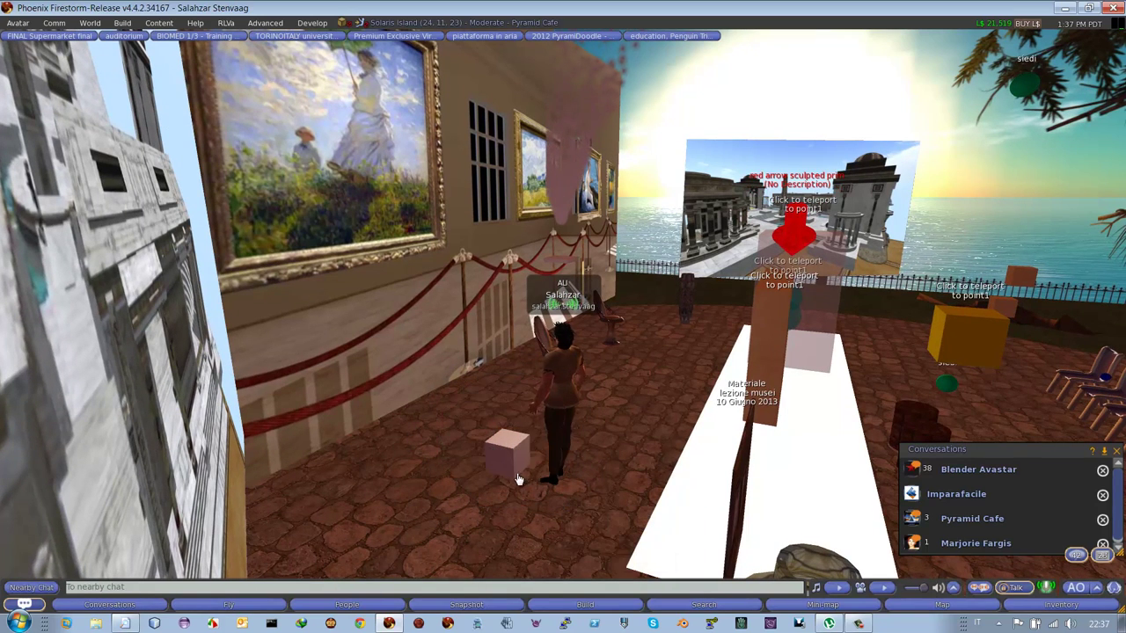
mouse_move(512, 459)
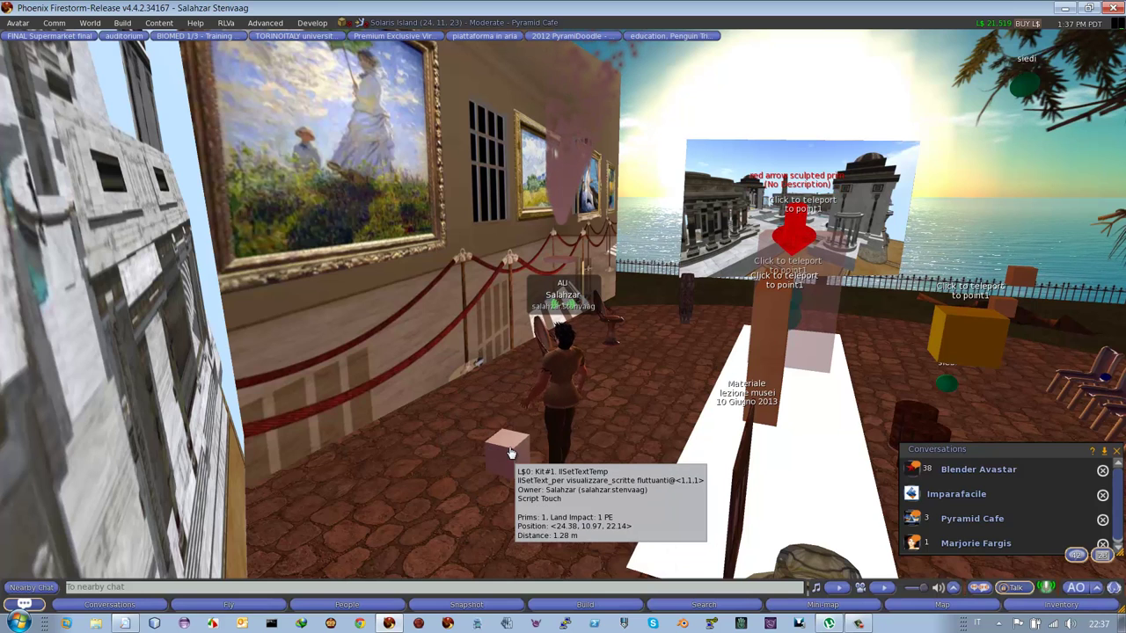
right_click(510, 450)
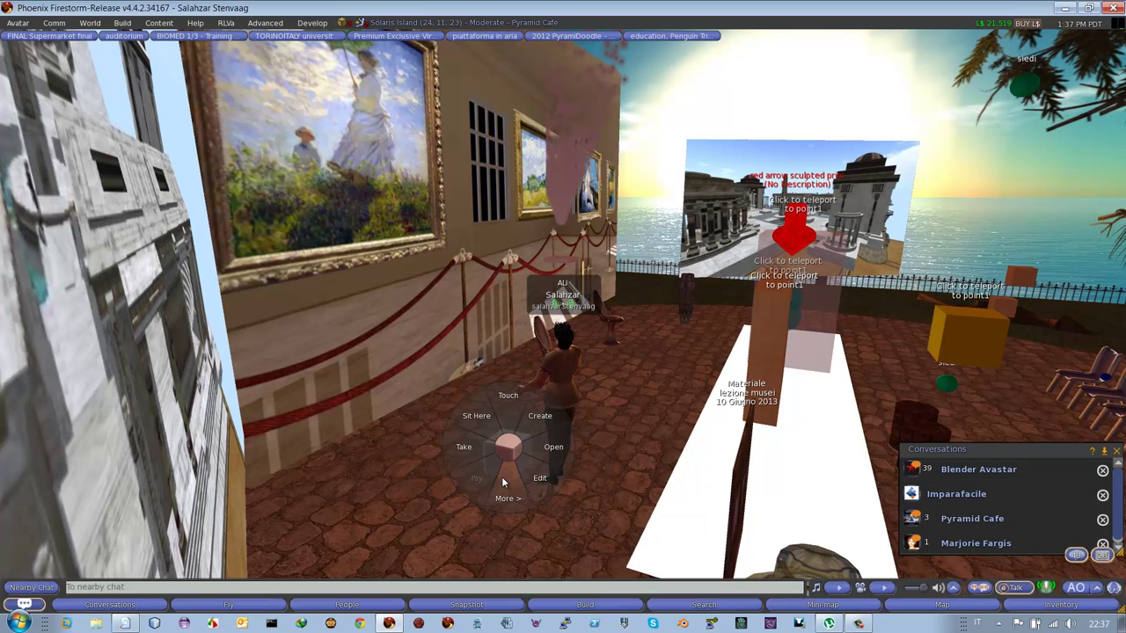
left_click(553, 457)
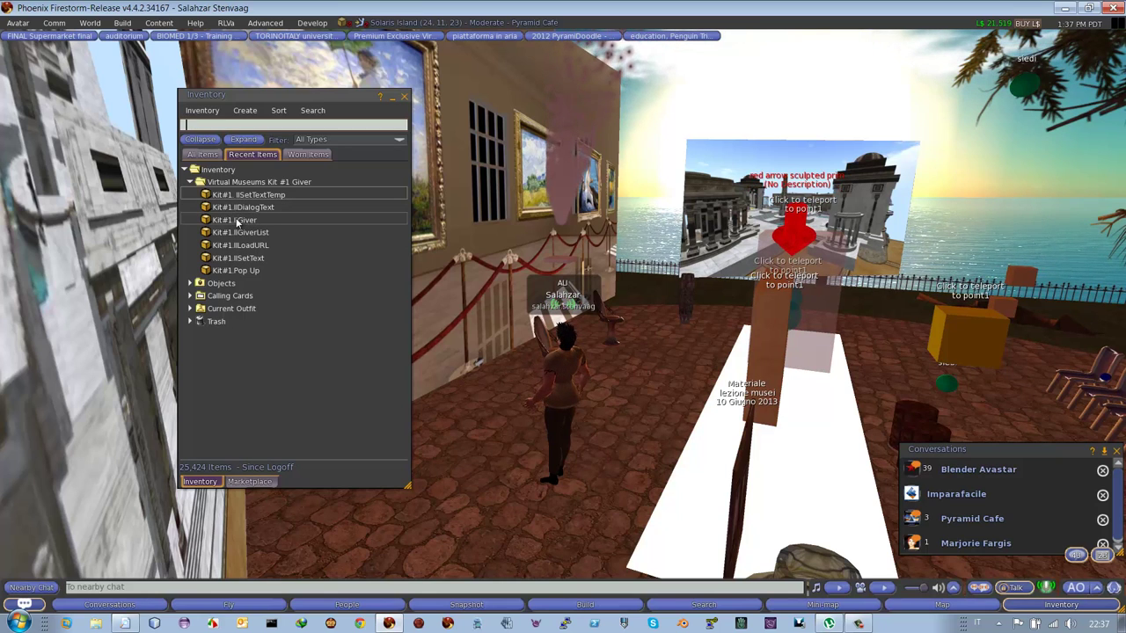
Step: Place Kit#1.llGiver from the recent inventory on the ground beside the avatar and open the cube for editing
left_click_drag(242, 220, 482, 493)
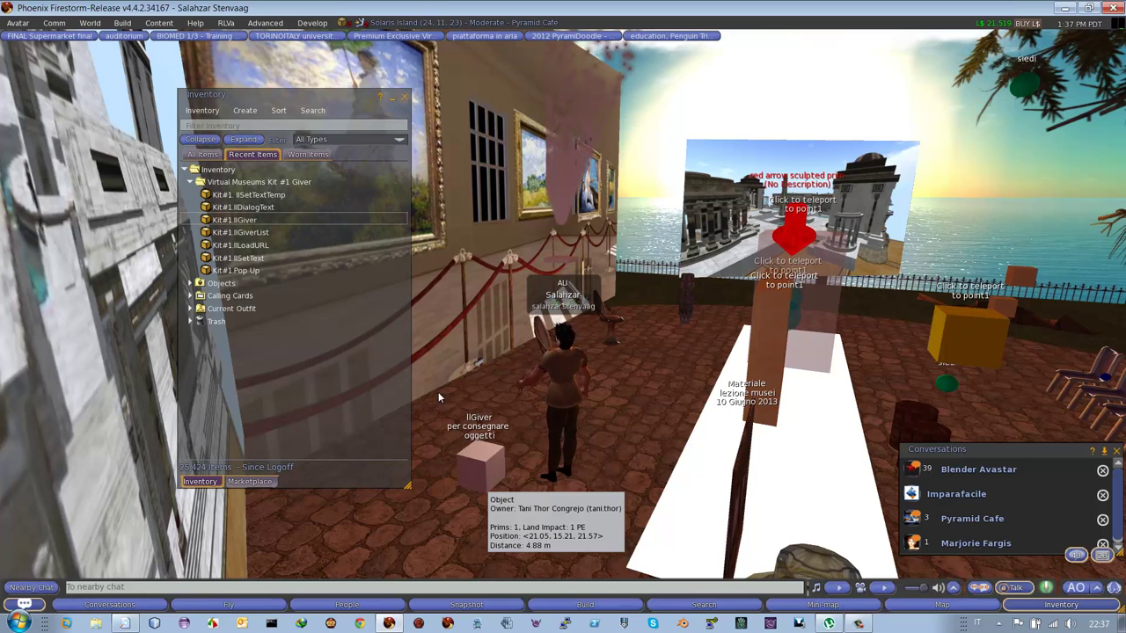
right_click(477, 464)
left_click(491, 478)
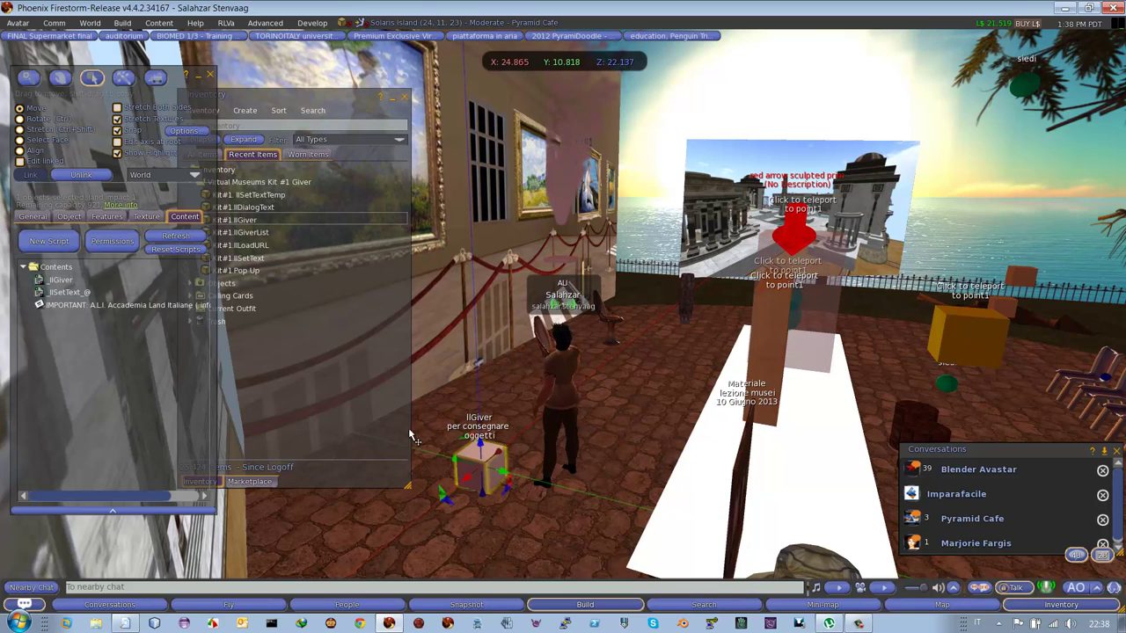
Step: Move the inventory window clear of the edit window, then read and close the A.L.I. Accademia Land Italiane notecard in the llGiver cube's contents
left_click(75, 305)
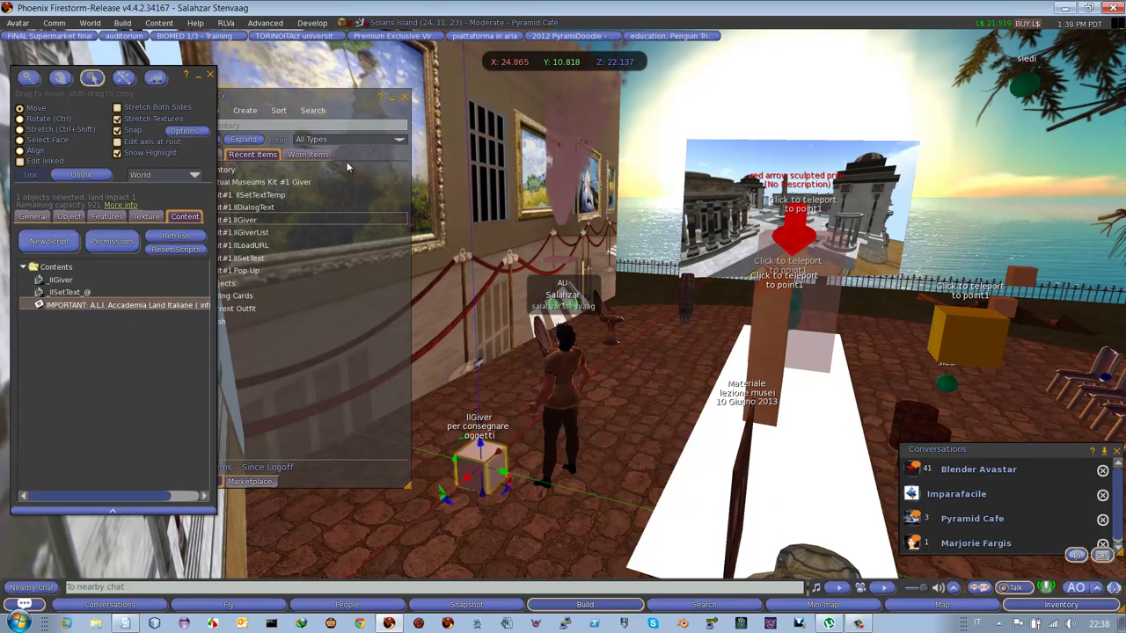
left_click_drag(323, 97, 366, 61)
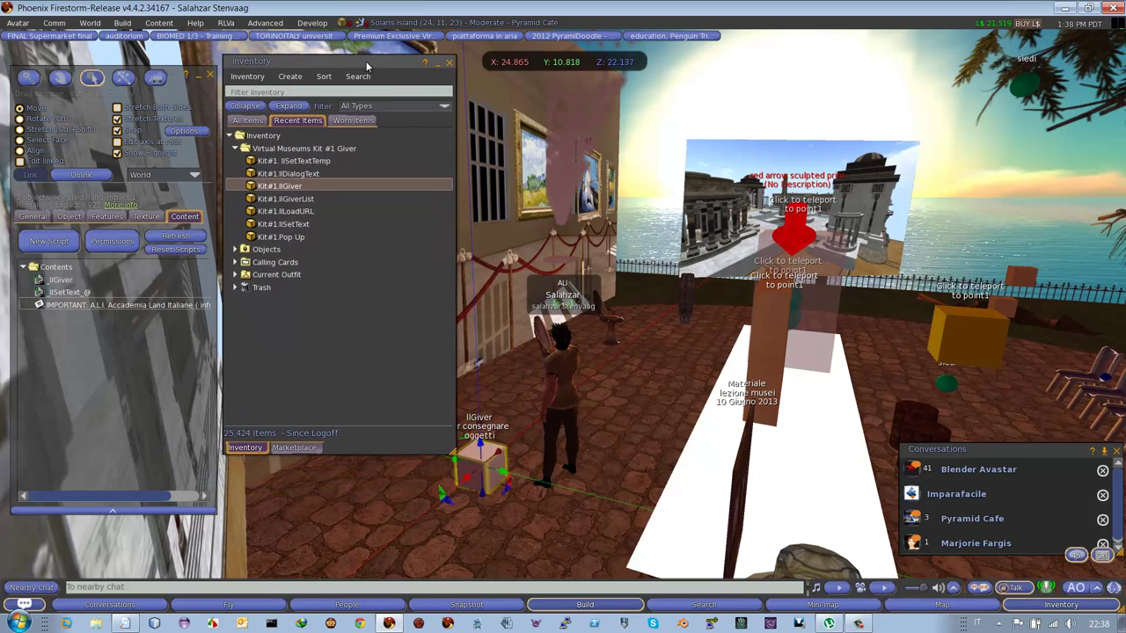
double_click(50, 305)
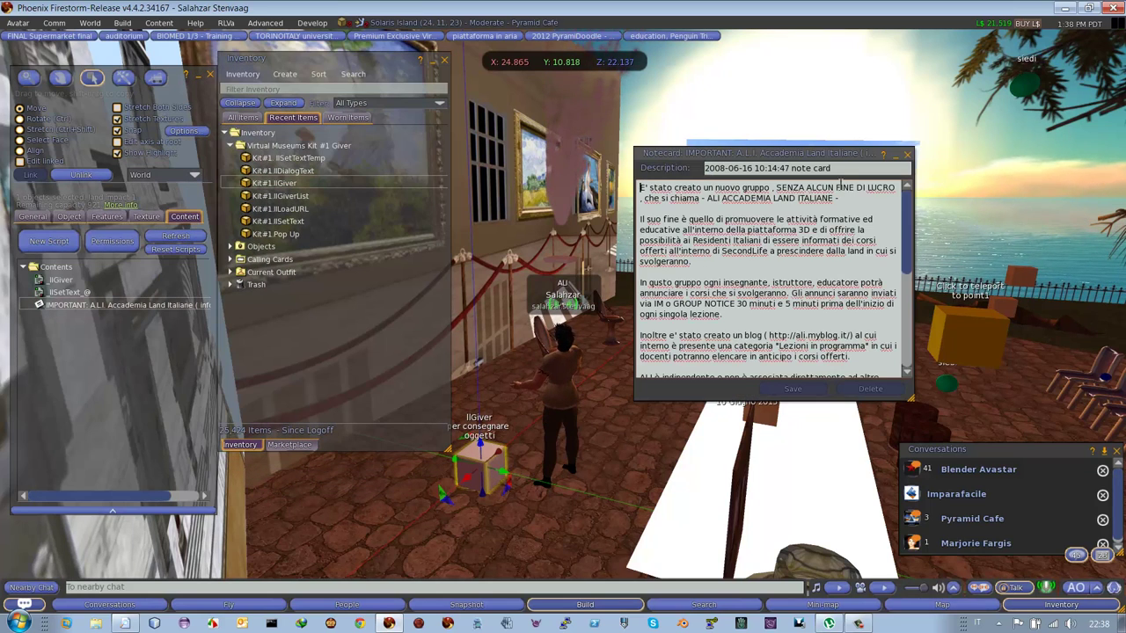
left_click(908, 155)
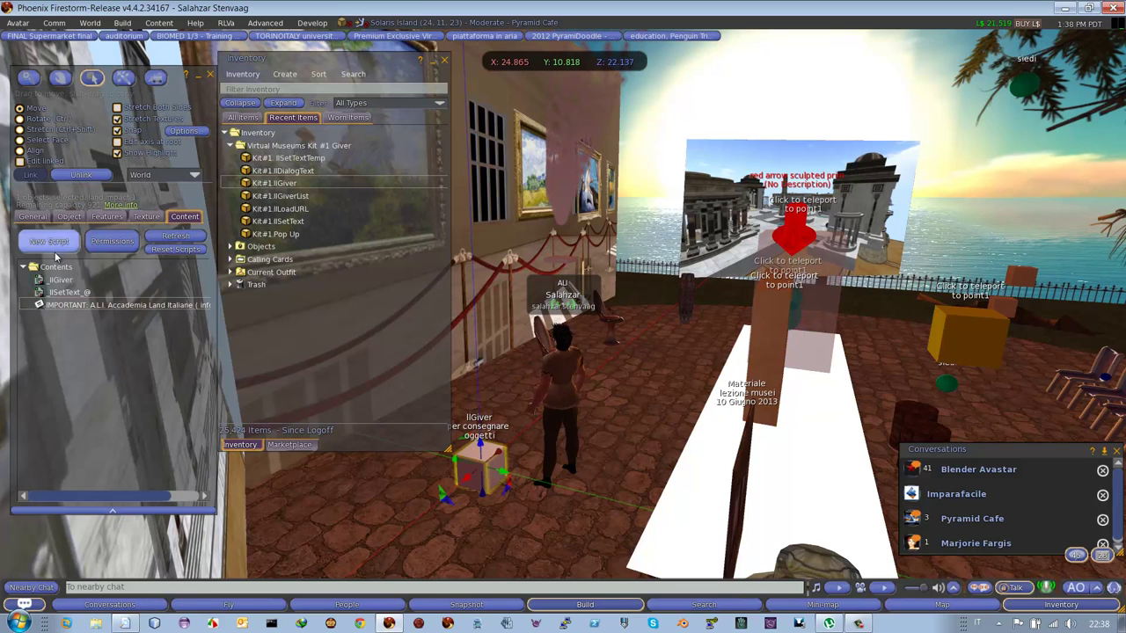
Step: Close the inventory and edit windows, touch the llGiver cube and discard the notecard it offers
left_click(445, 63)
left_click(414, 384)
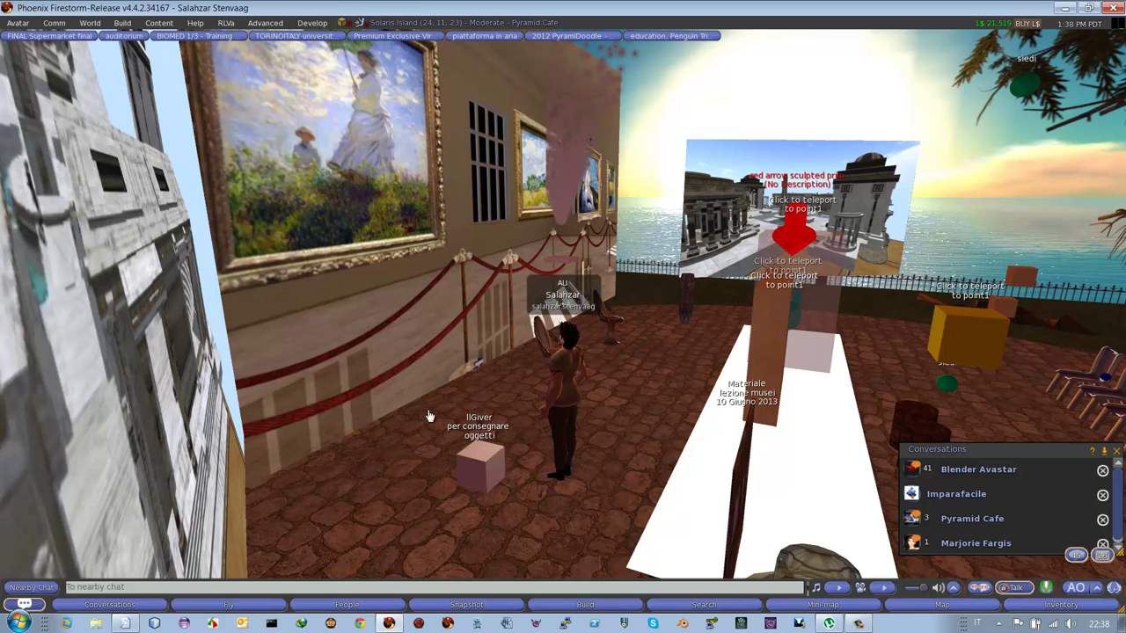
left_click(475, 466)
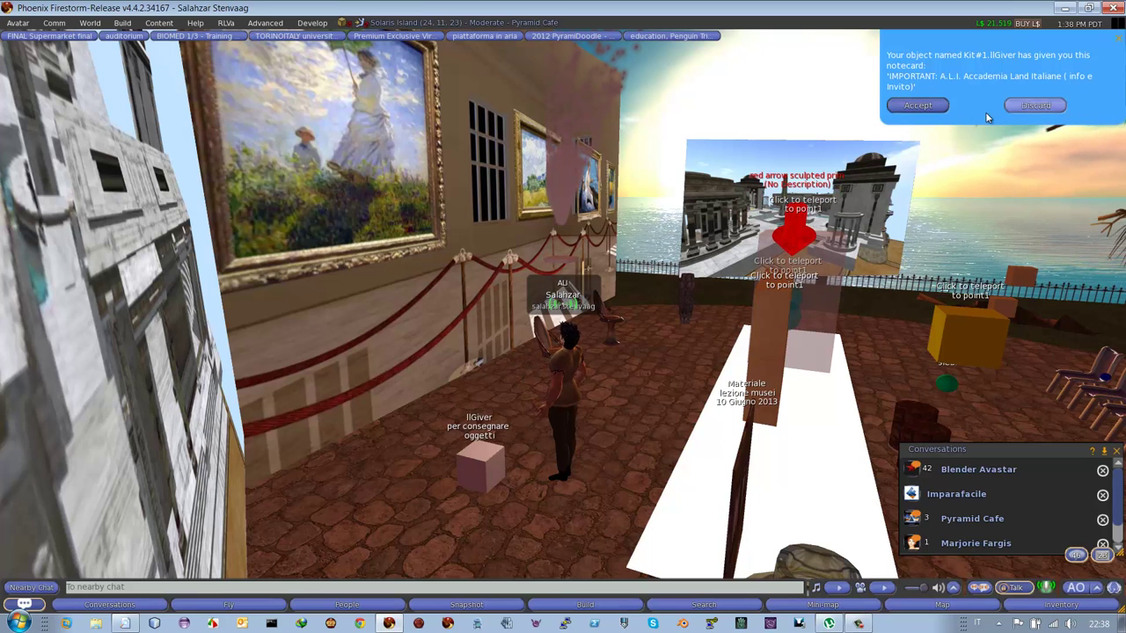
left_click(1033, 107)
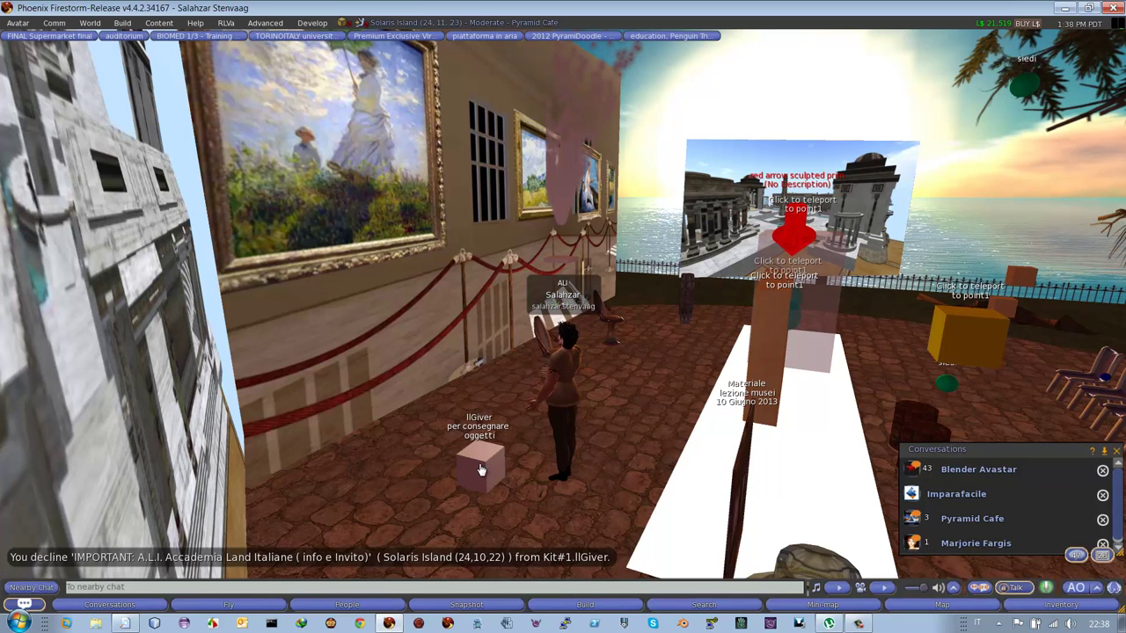
Step: Open the llGiver cube for editing and delete the A.L.I. Accademia Land Italiane notecard from its contents
right_click(496, 485)
left_click(467, 510)
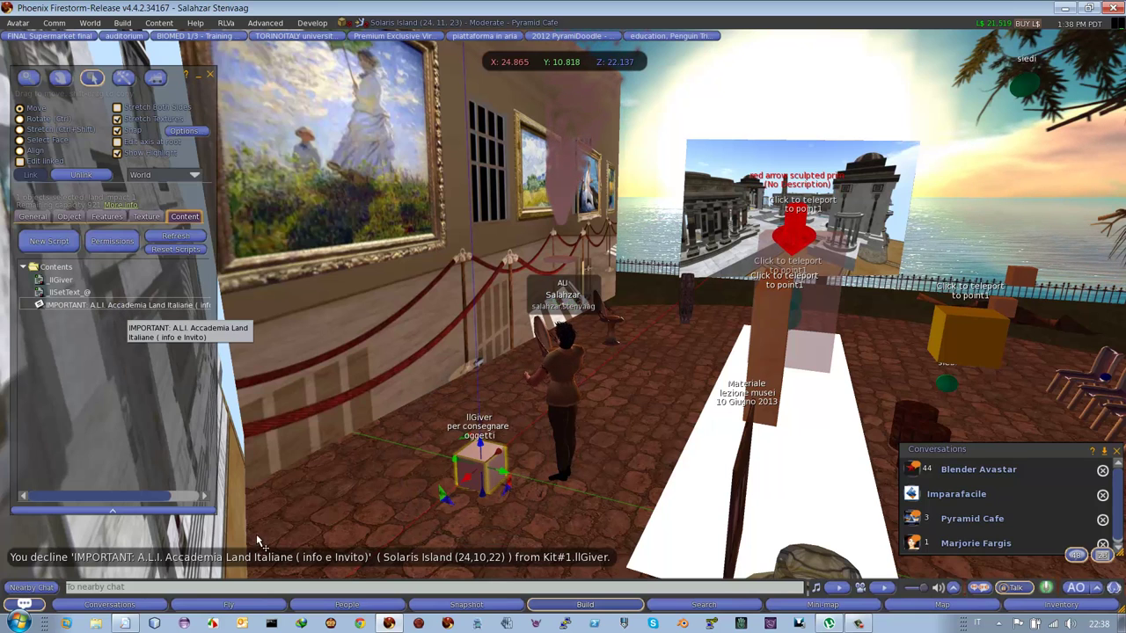
left_click(57, 305)
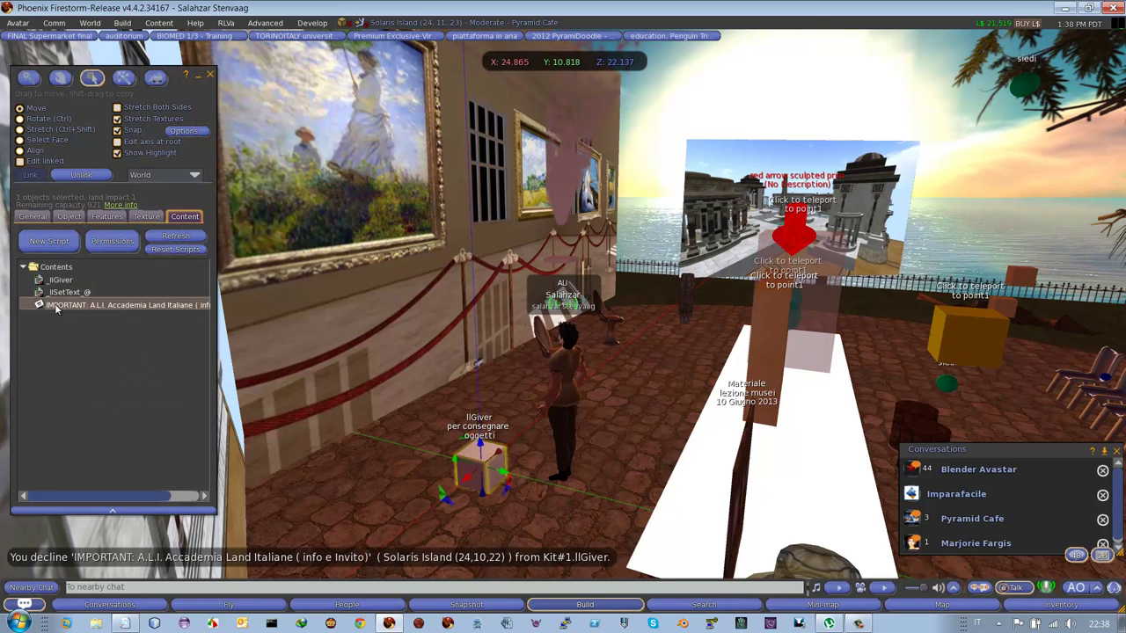
key("Delete")
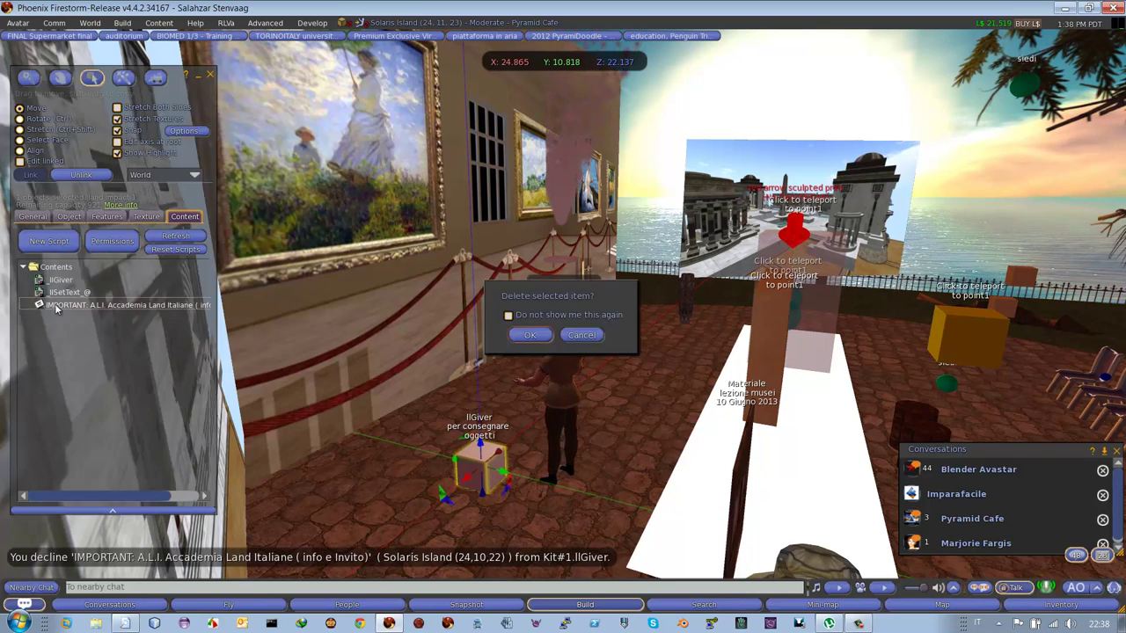
left_click(530, 335)
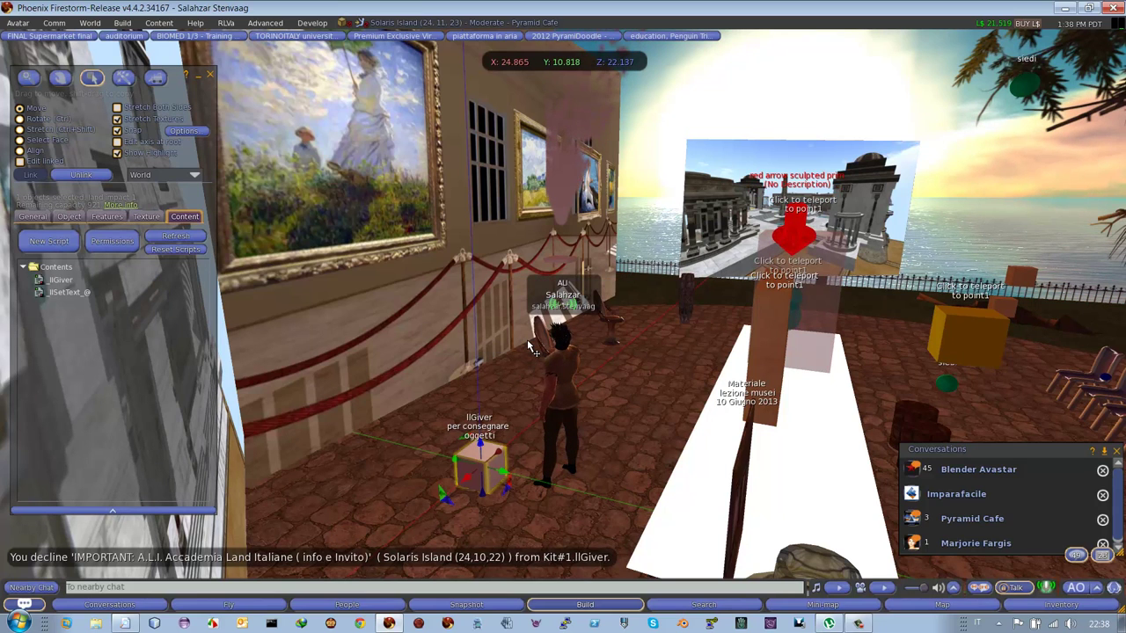
Step: Add the vasi romani object from the recent inventory's Objects folder to the llGiver cube's contents
key("ctrl+i")
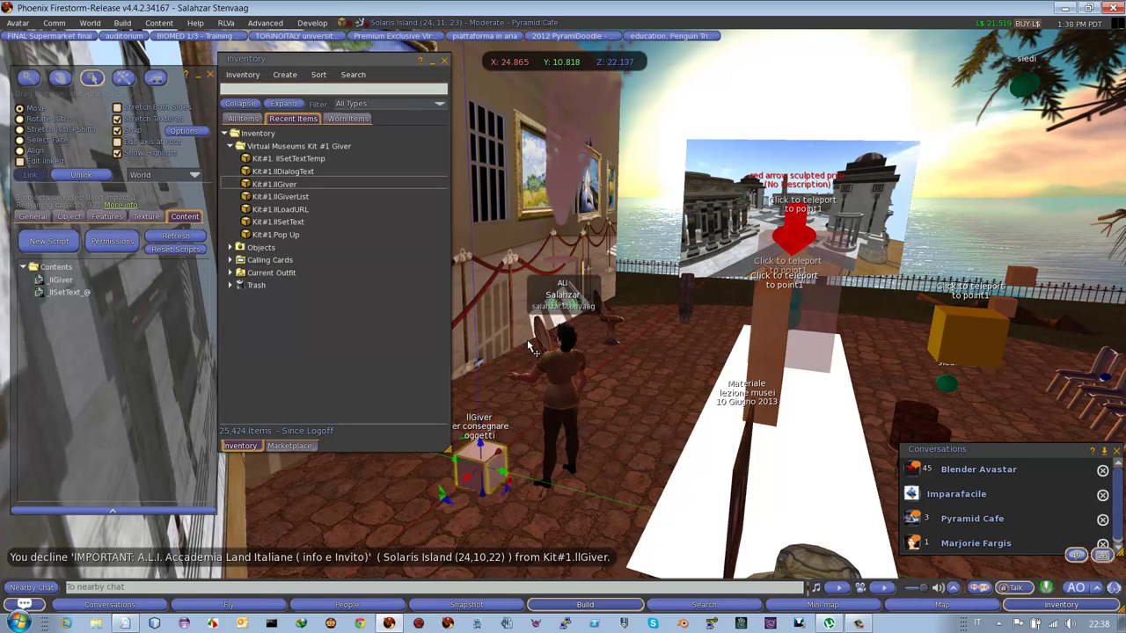
left_click(232, 248)
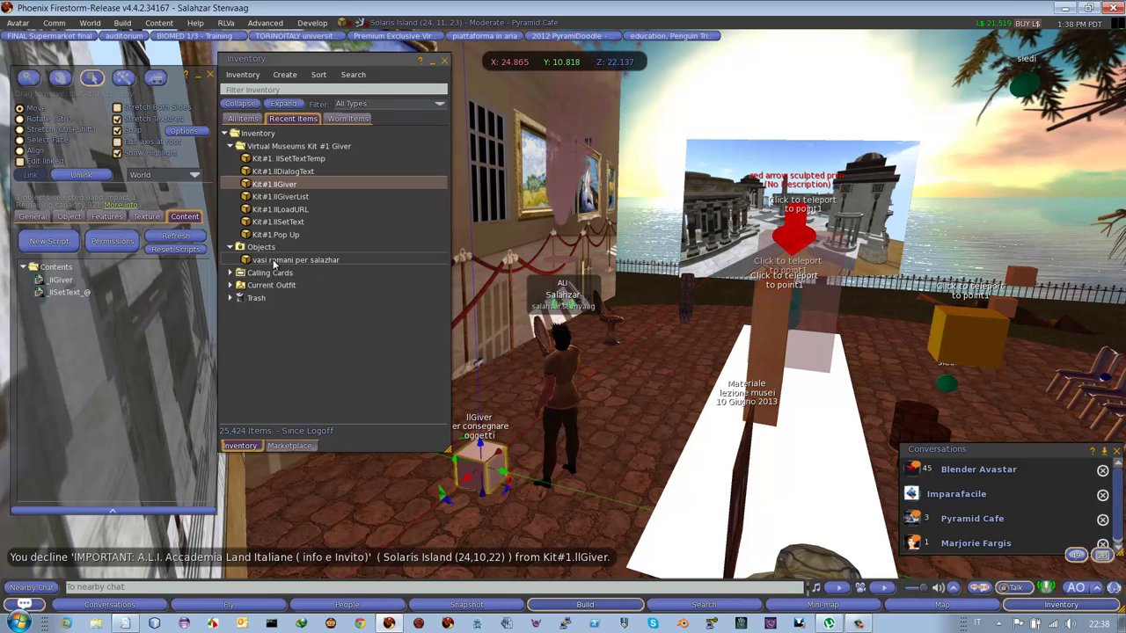
left_click_drag(258, 260, 159, 315)
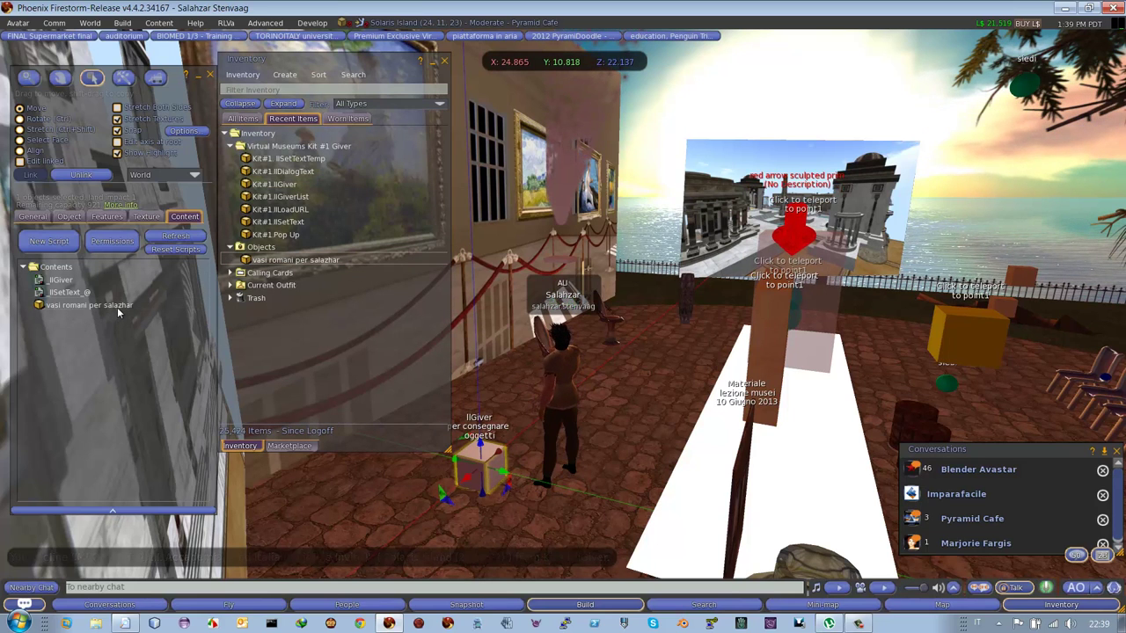
Step: Close the inventory and edit windows, touch the llGiver cube and accept the vasi romani object it offers
left_click(446, 63)
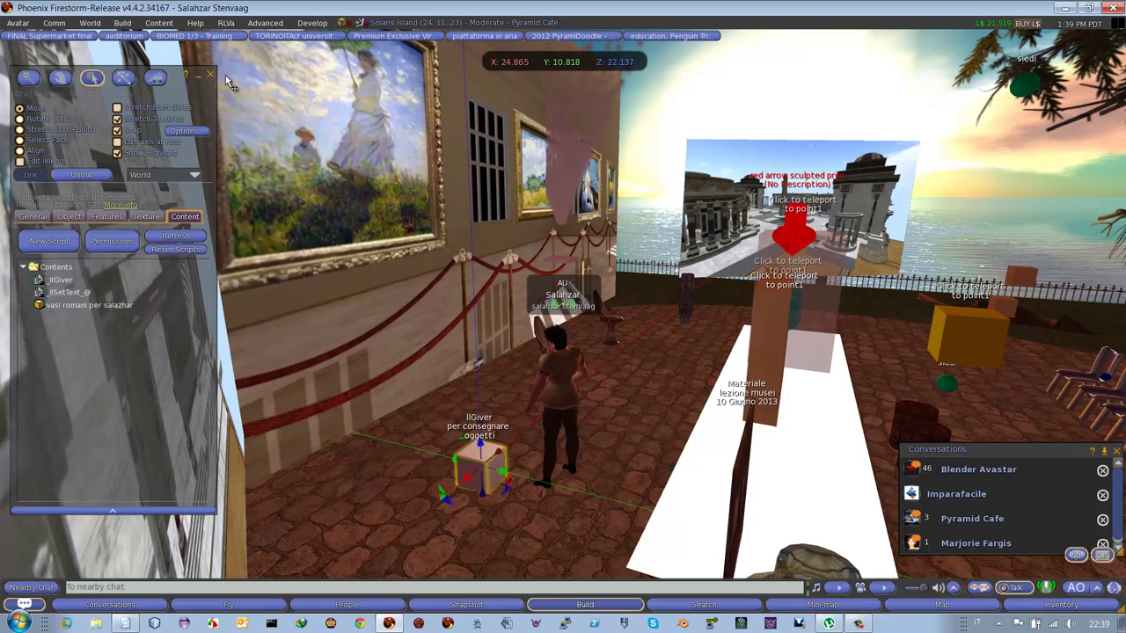
left_click(209, 75)
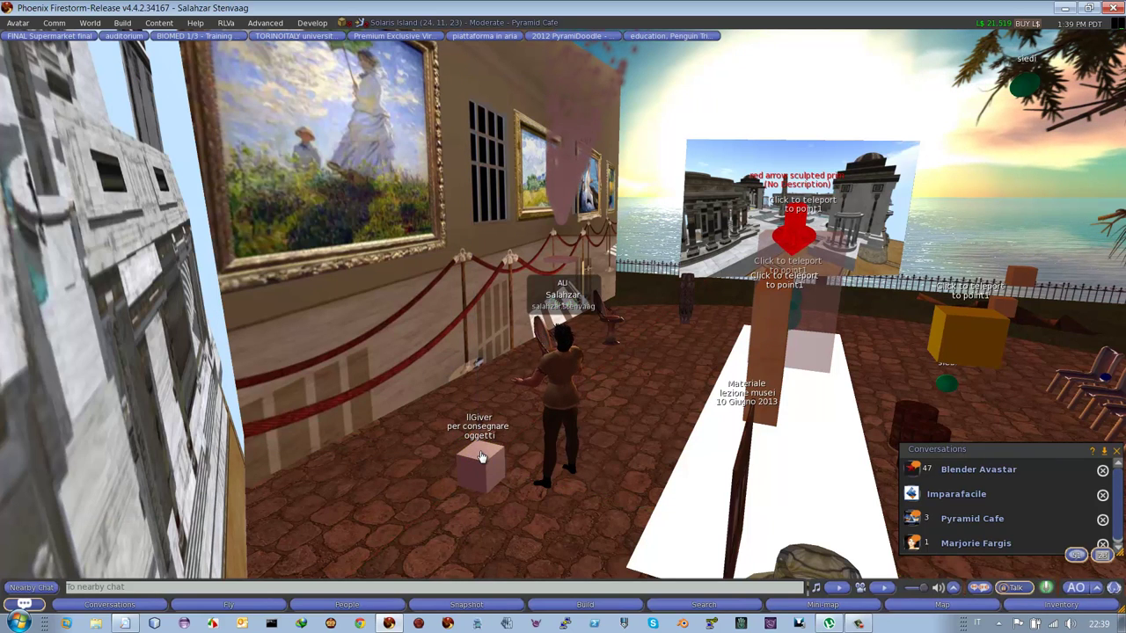
left_click(481, 456)
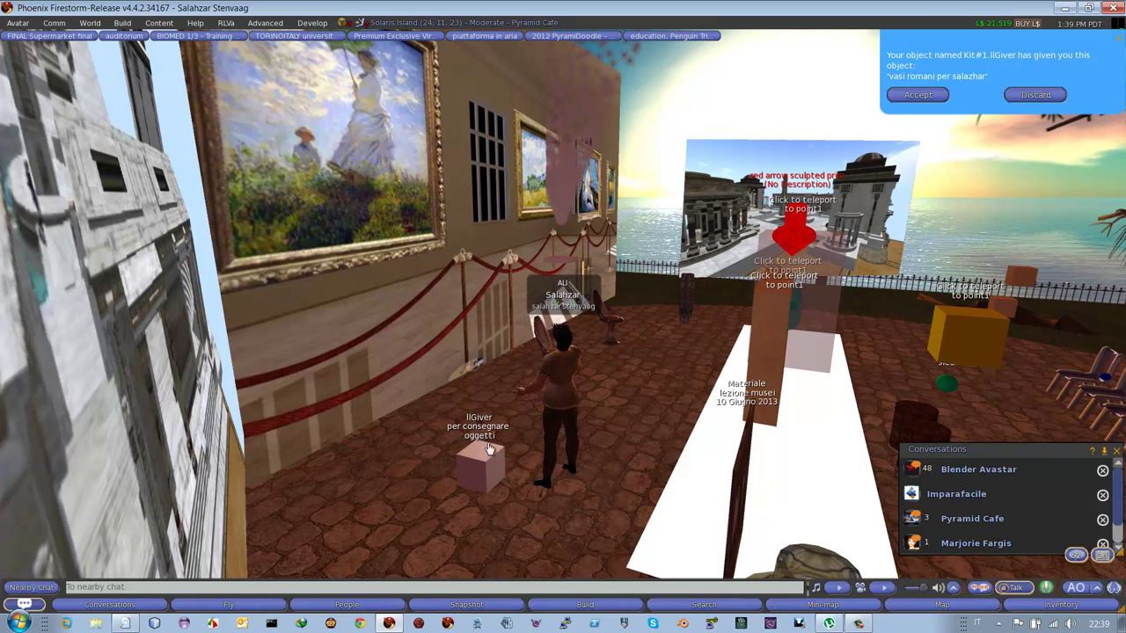
left_click(915, 95)
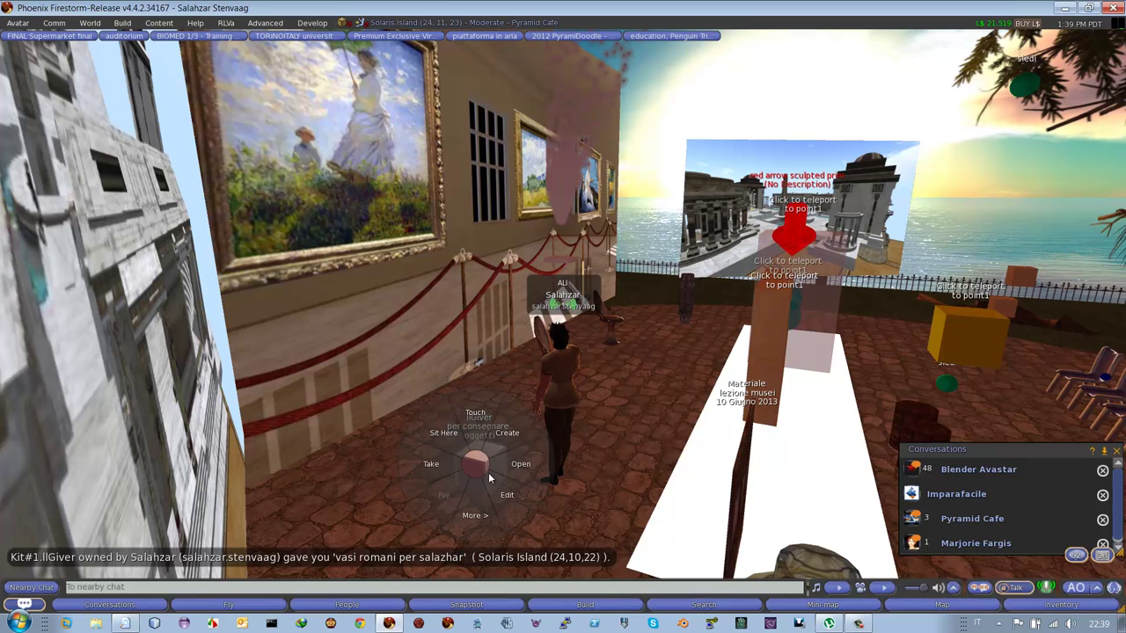
Step: Open the llGiver cube for editing, review the _llGiver and _llSetText_@ scripts in its contents, and close the edit window
right_click(482, 475)
left_click(420, 444)
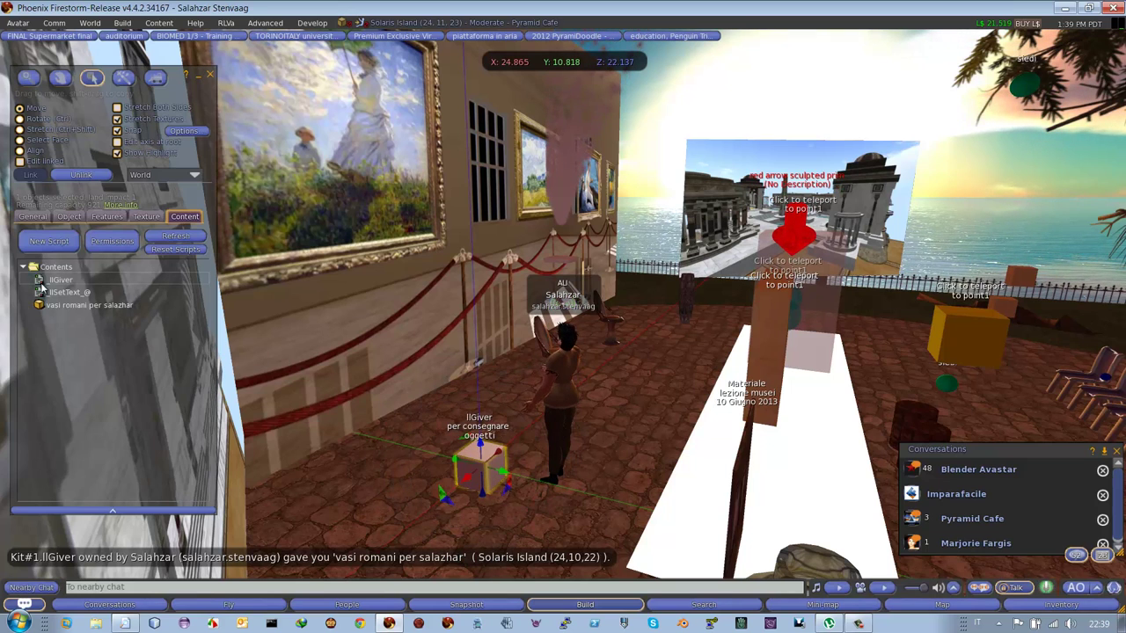
left_click(88, 280)
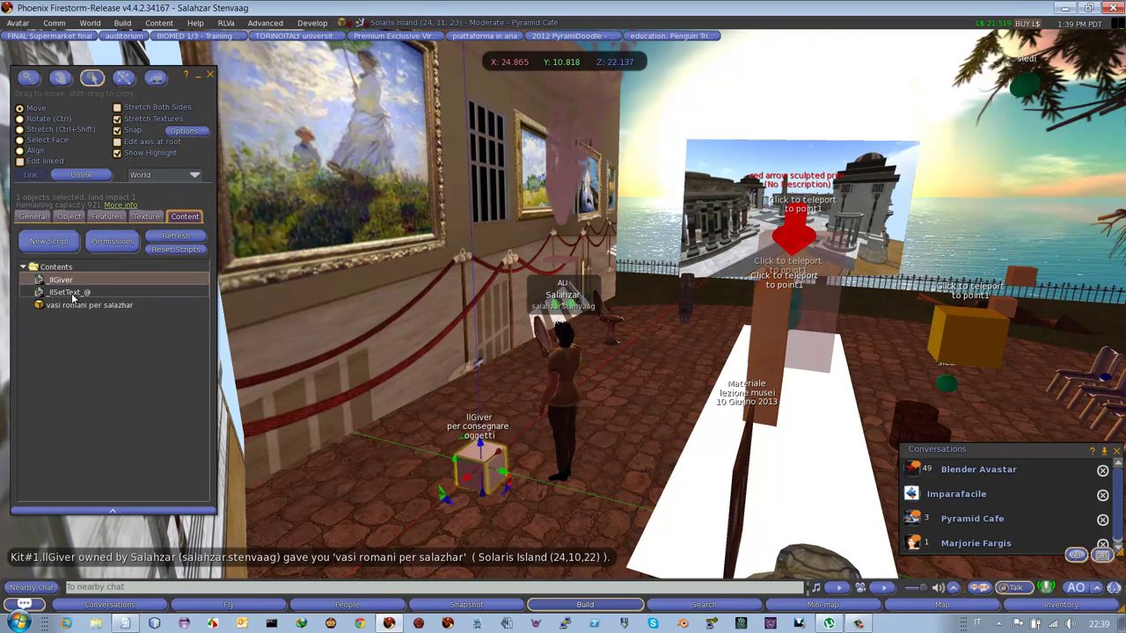
left_click(73, 294)
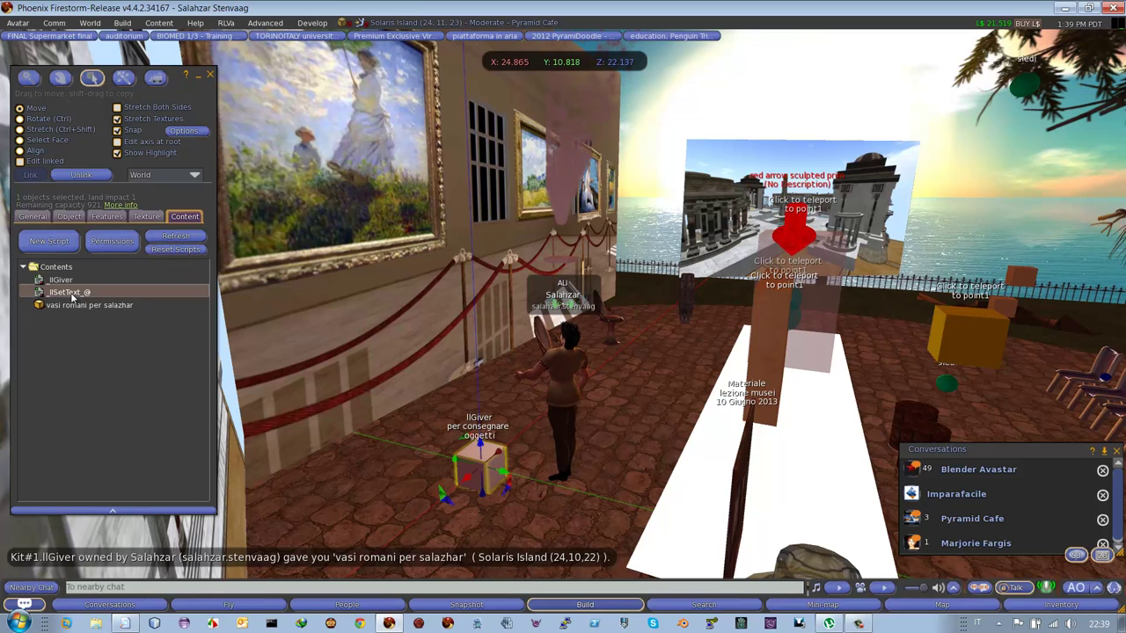
left_click(210, 74)
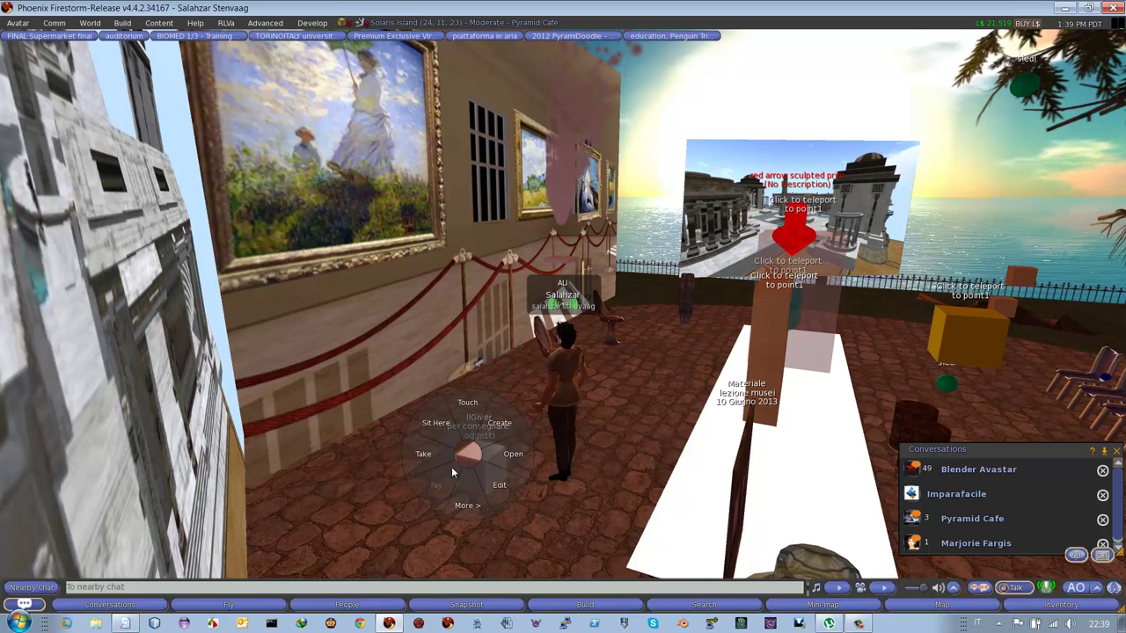
Step: Remove the llGiver cube from the scene and place Kit#1.llGiverList from the recent inventory on the ground beside the avatar
left_click(505, 457)
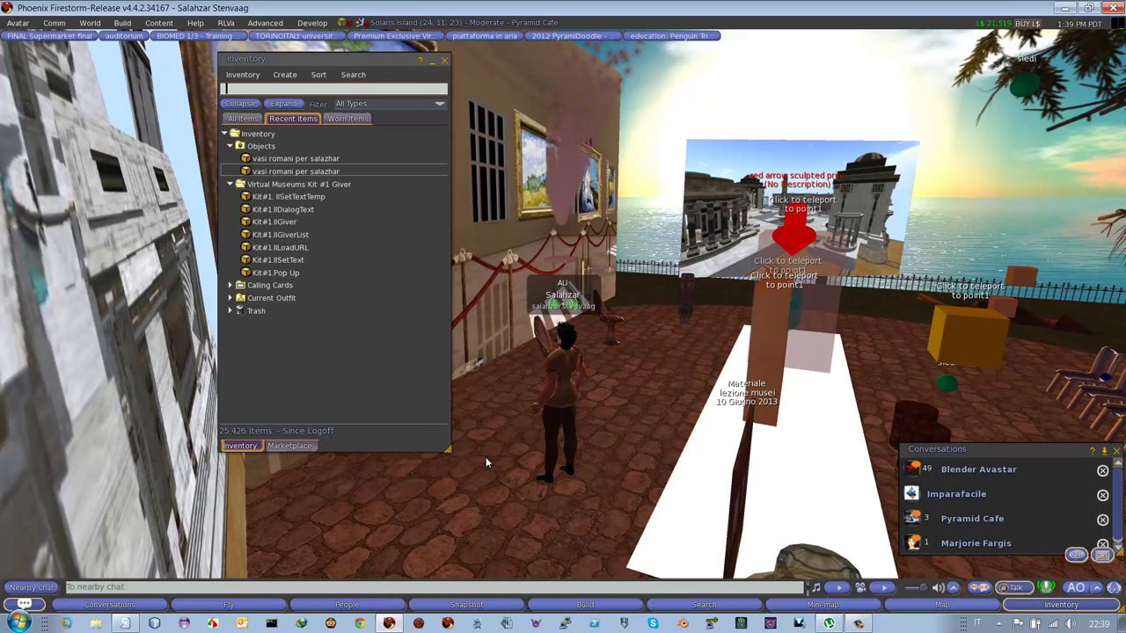
left_click(275, 235)
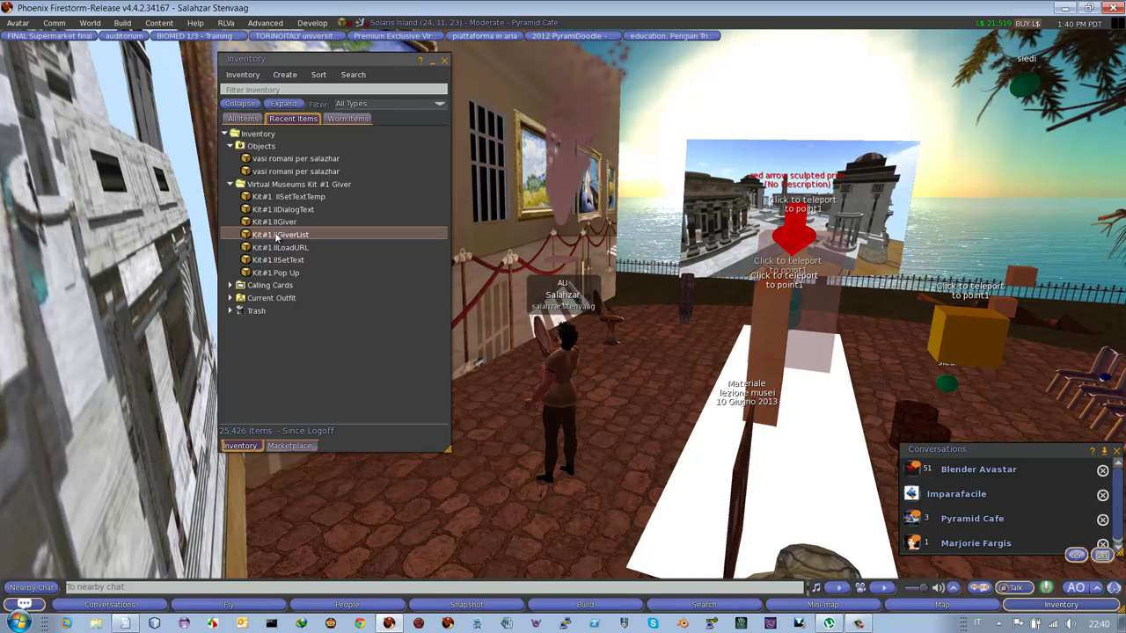
left_click_drag(276, 235, 476, 471)
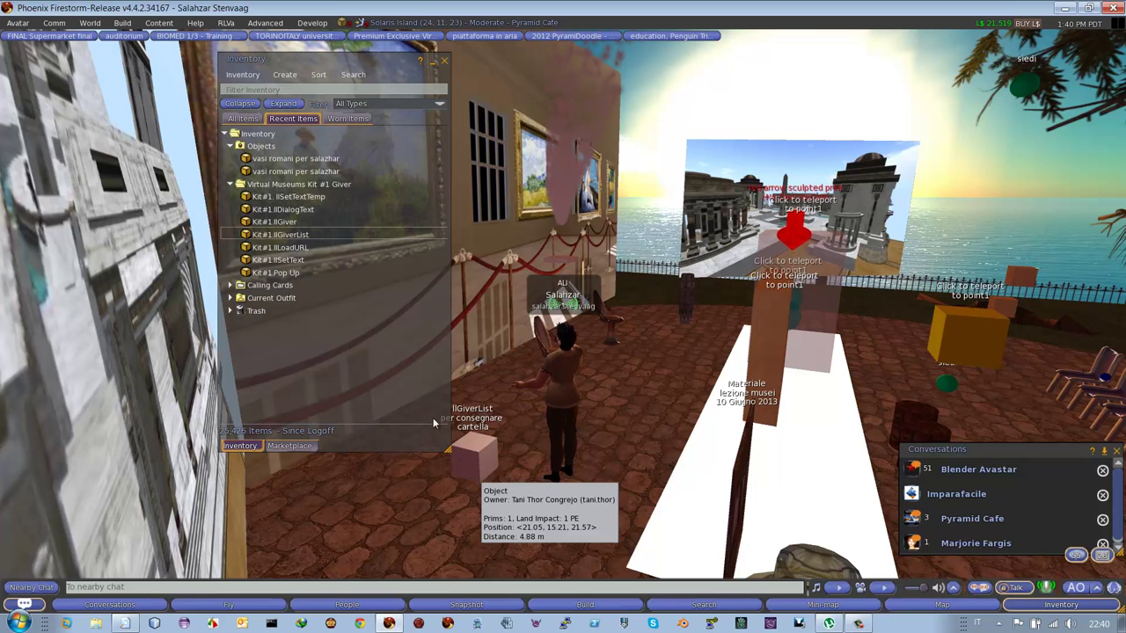
left_click(444, 59)
Step: Open the llGiverList cube for editing and review its scripts, notecards, name and description
right_click(476, 470)
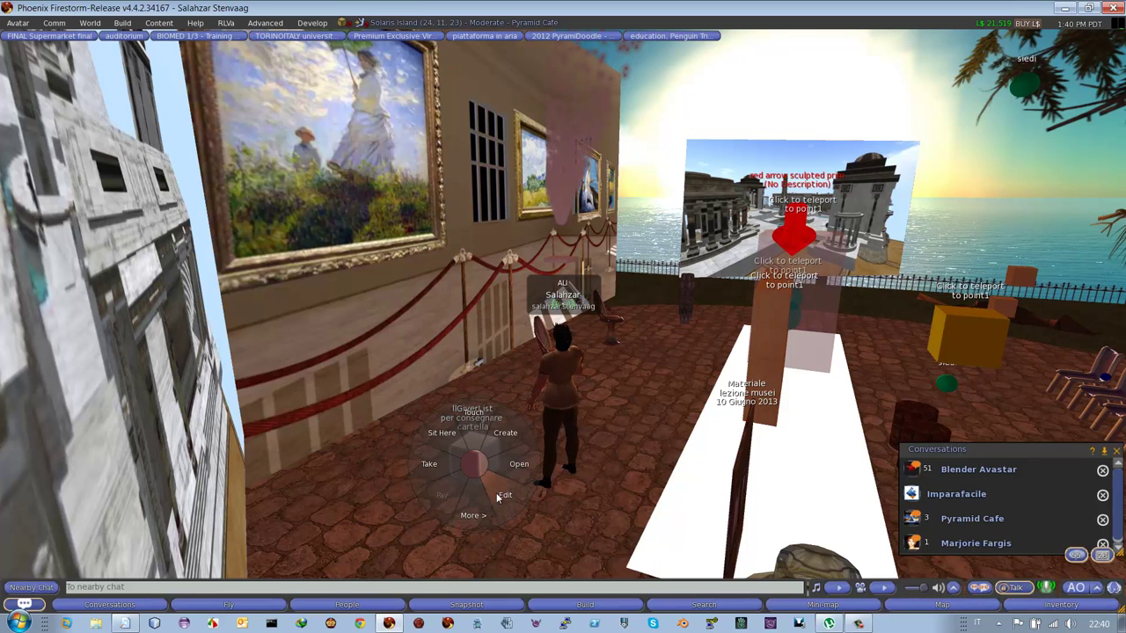
left_click(503, 496)
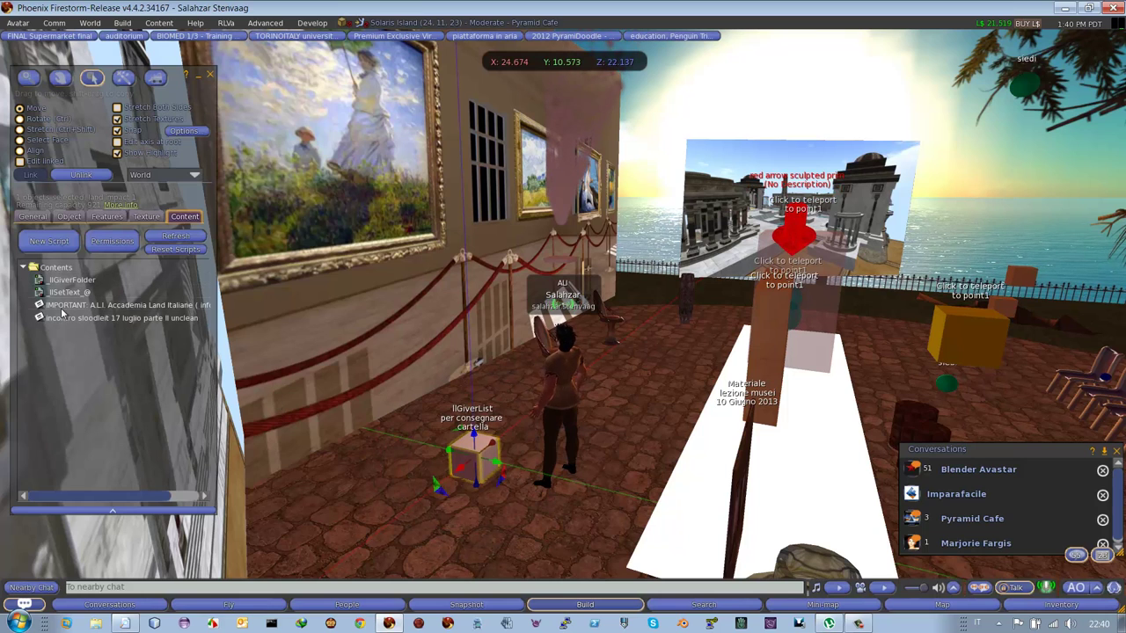
left_click(62, 297)
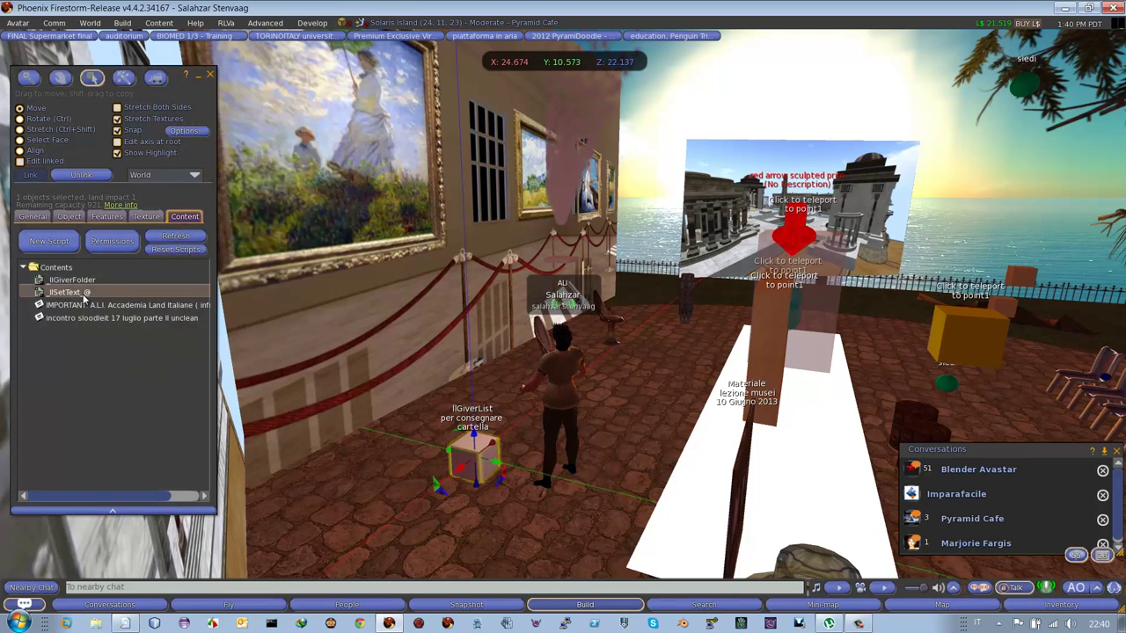
left_click(32, 217)
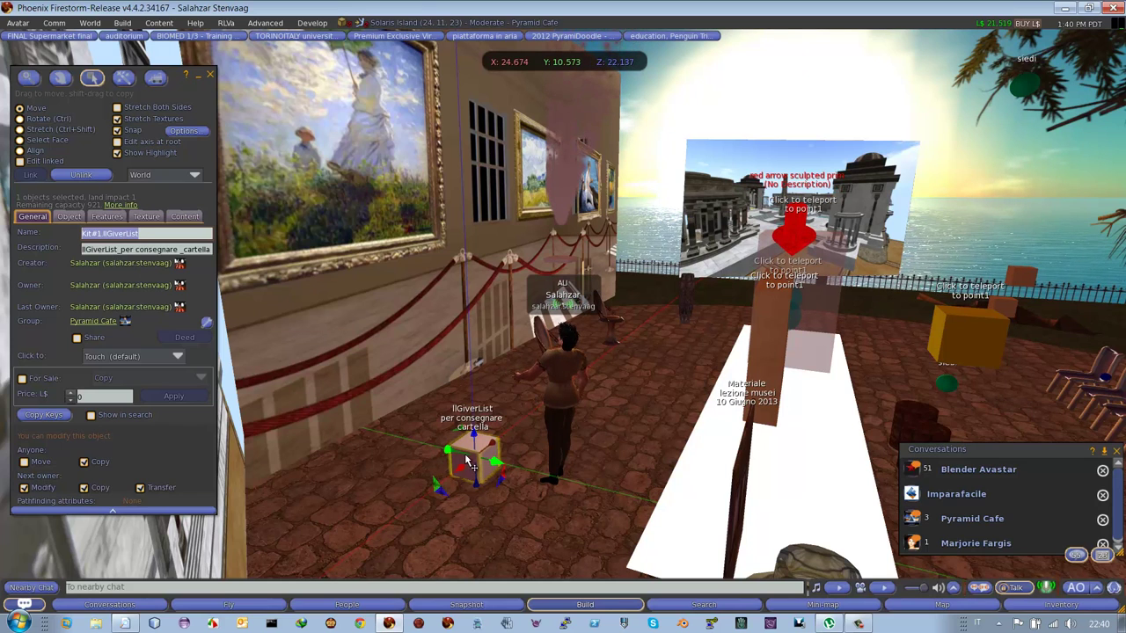
left_click(155, 235)
left_click_drag(156, 235, 83, 234)
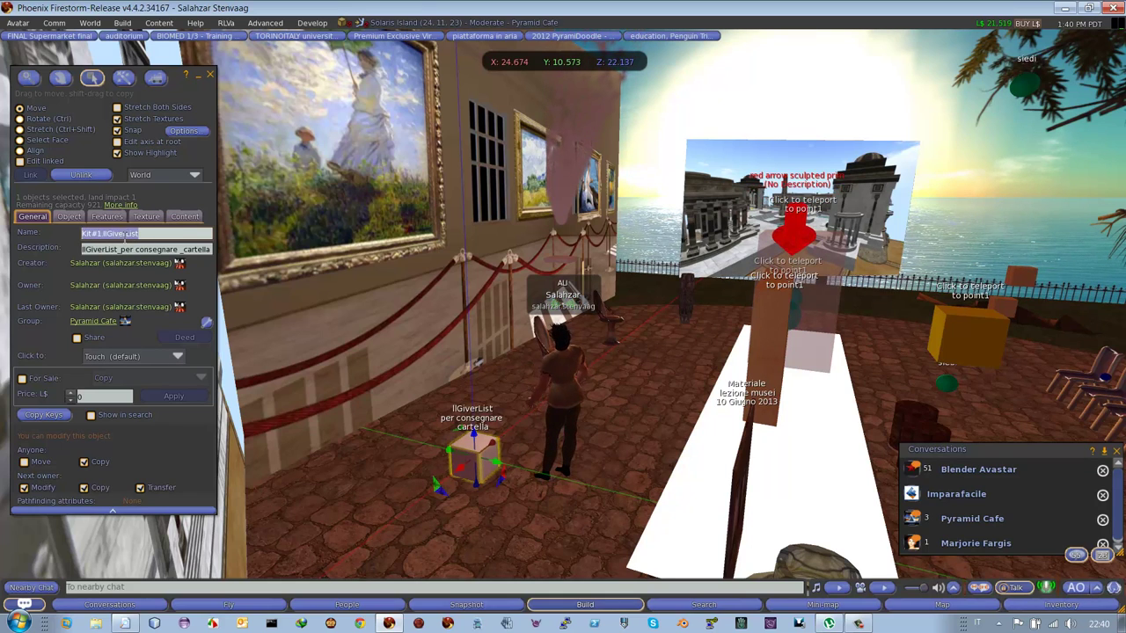
left_click(184, 217)
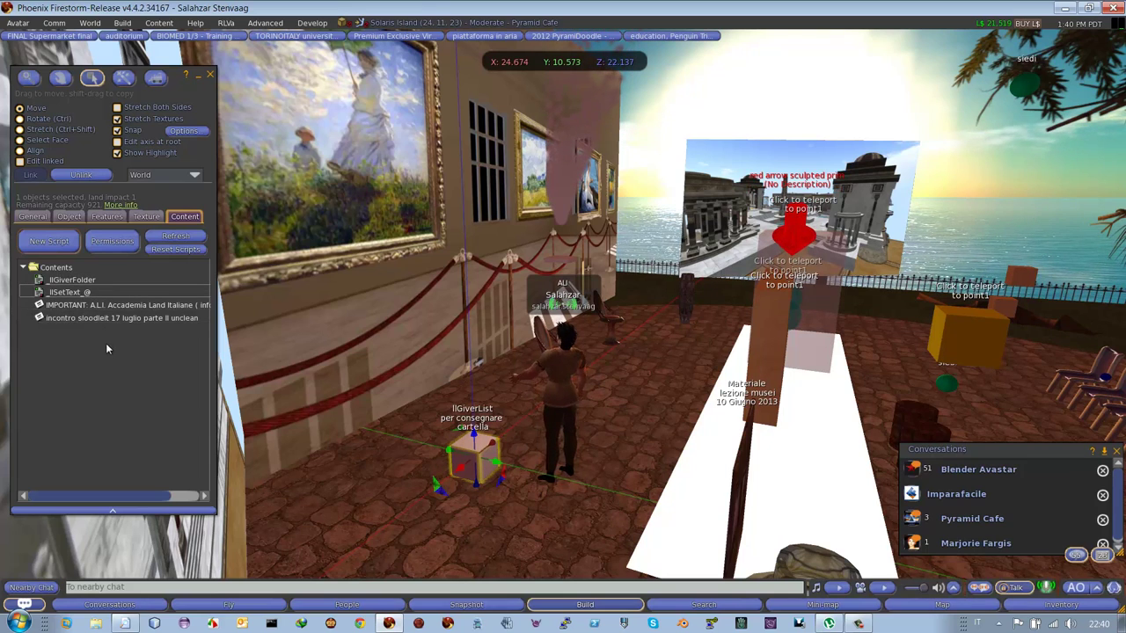
Step: Filter the full inventory to Textures and add the VirtualMuseum_Impressionism texture to the llGiverList cube's contents
key("ctrl+i")
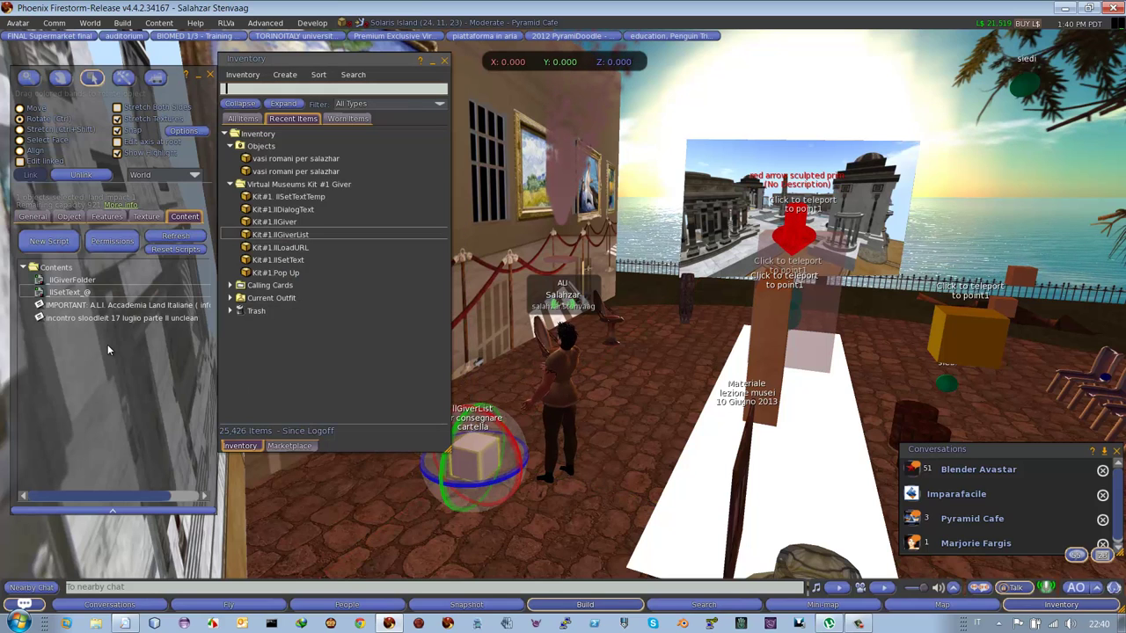
left_click(356, 104)
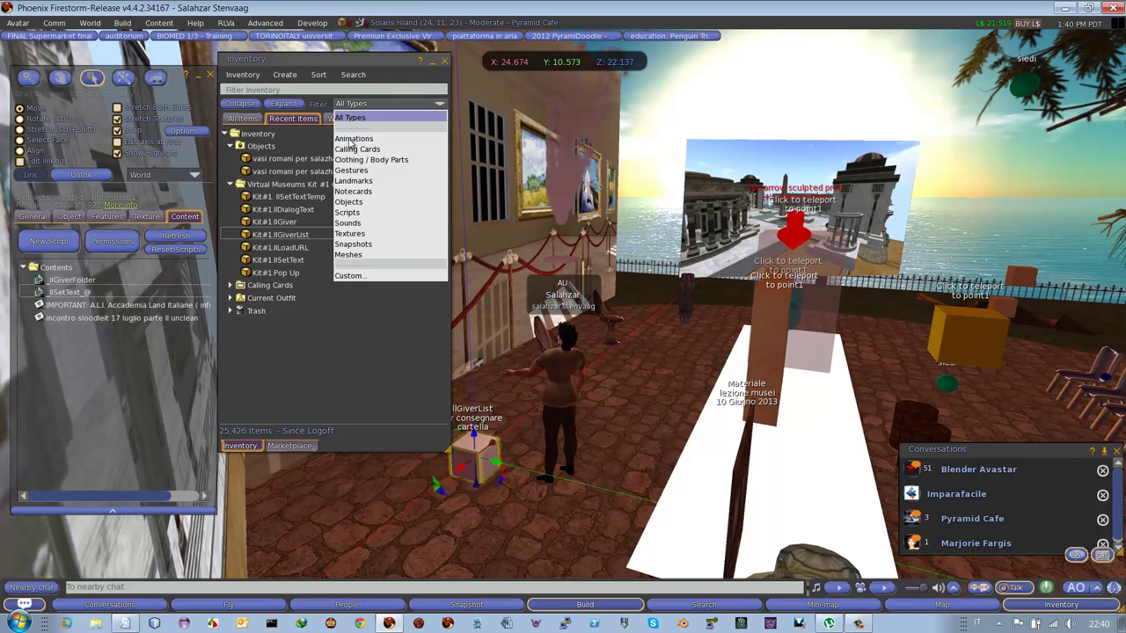
left_click(355, 234)
left_click(242, 118)
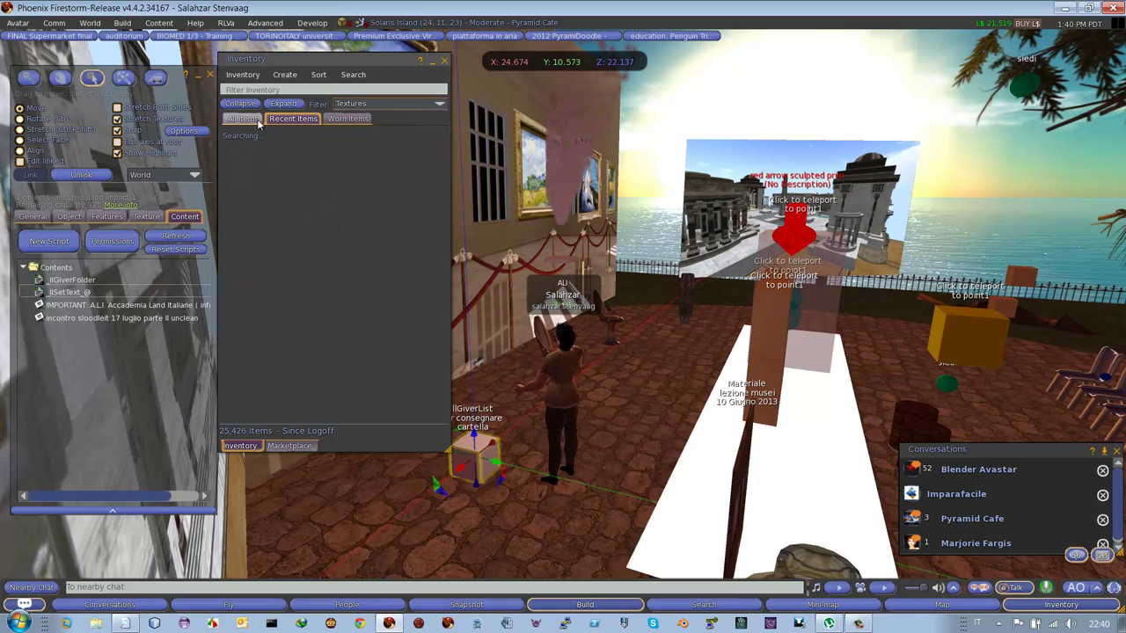
left_click(377, 103)
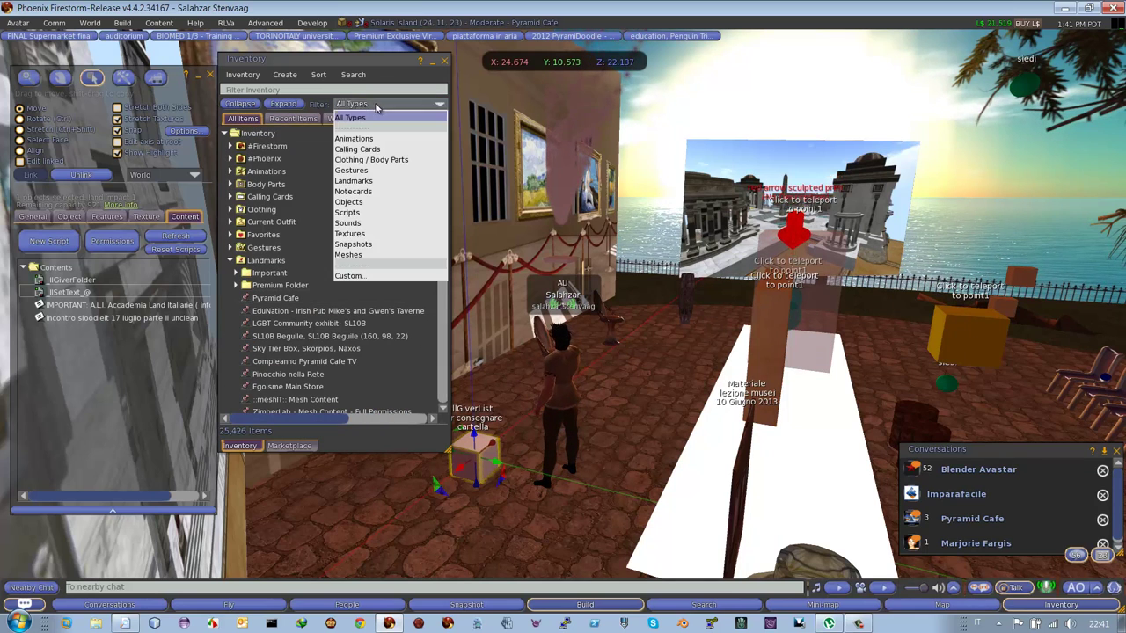
left_click(355, 234)
scroll(280, 255, "down", 1)
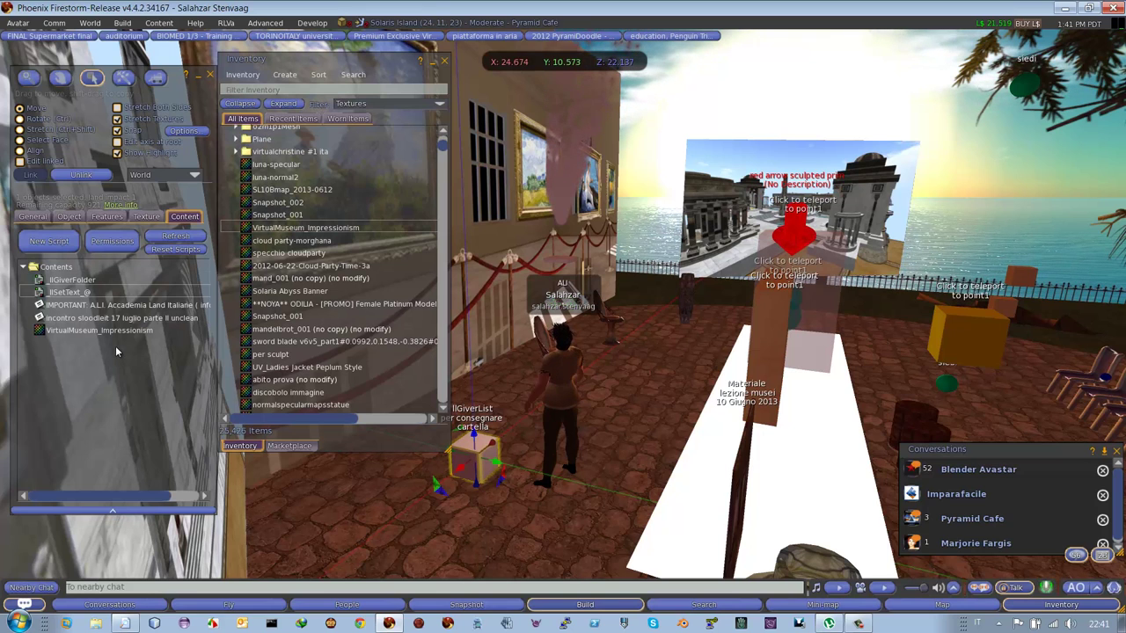
left_click(64, 330)
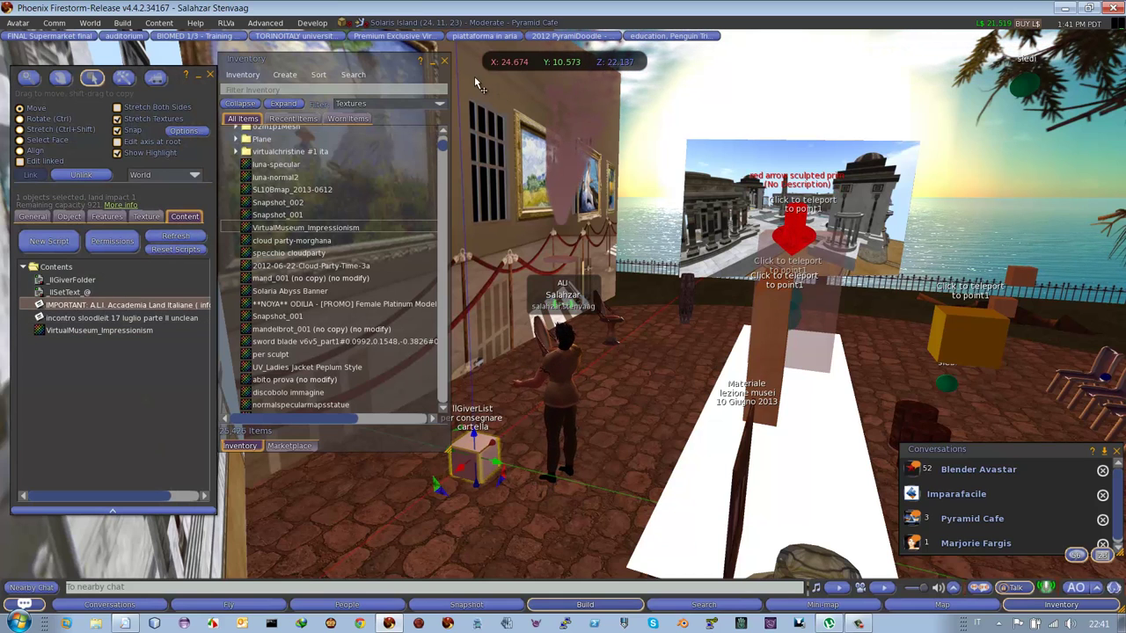
Step: Close the inventory and edit windows, touch the llGiverList cube and accept the Kit#1.llGiverList folder it offers
left_click(446, 61)
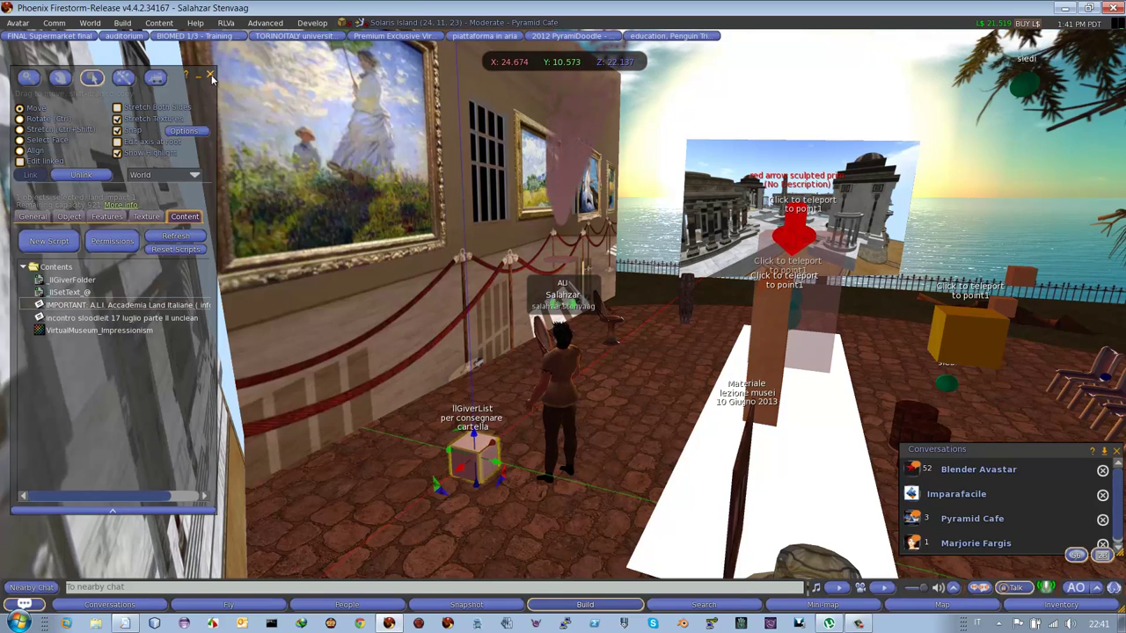
left_click(209, 76)
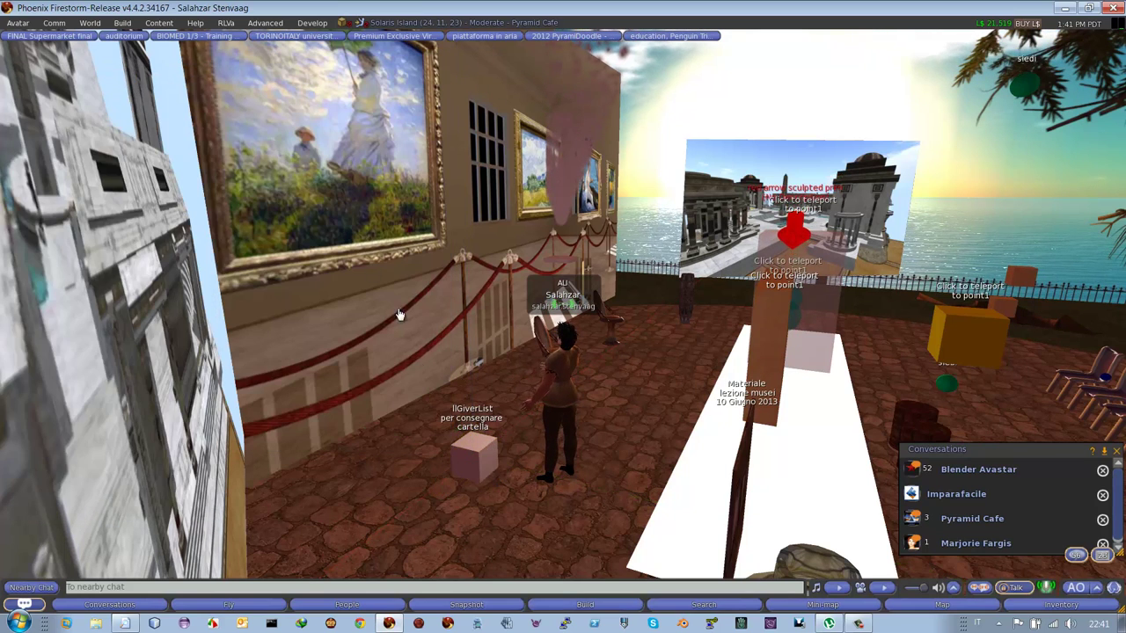
left_click(471, 458)
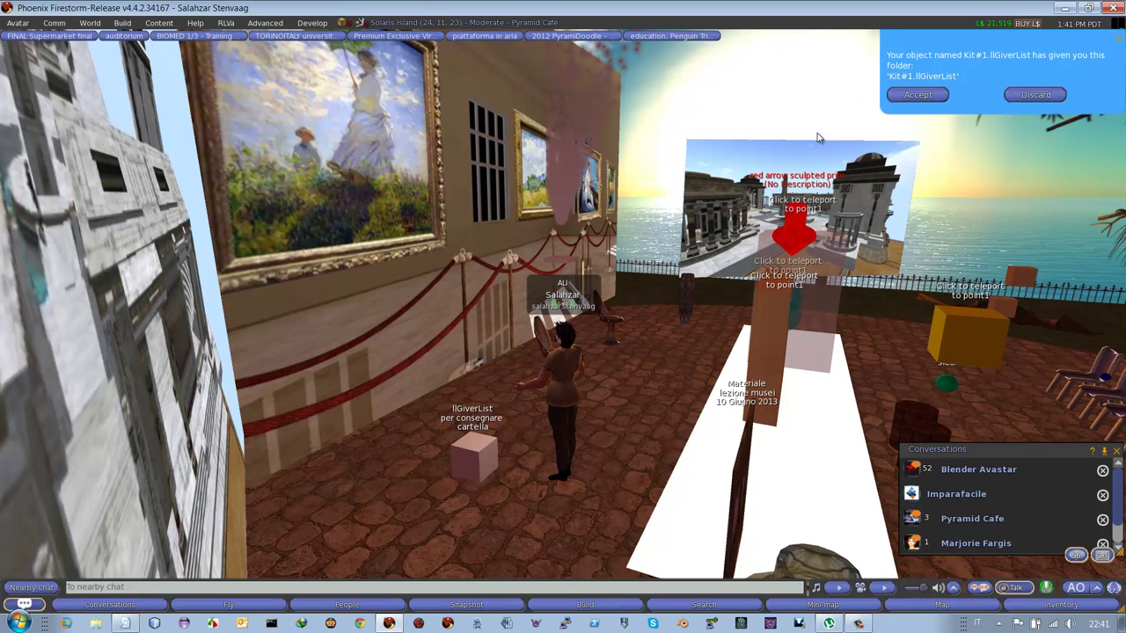
left_click(915, 95)
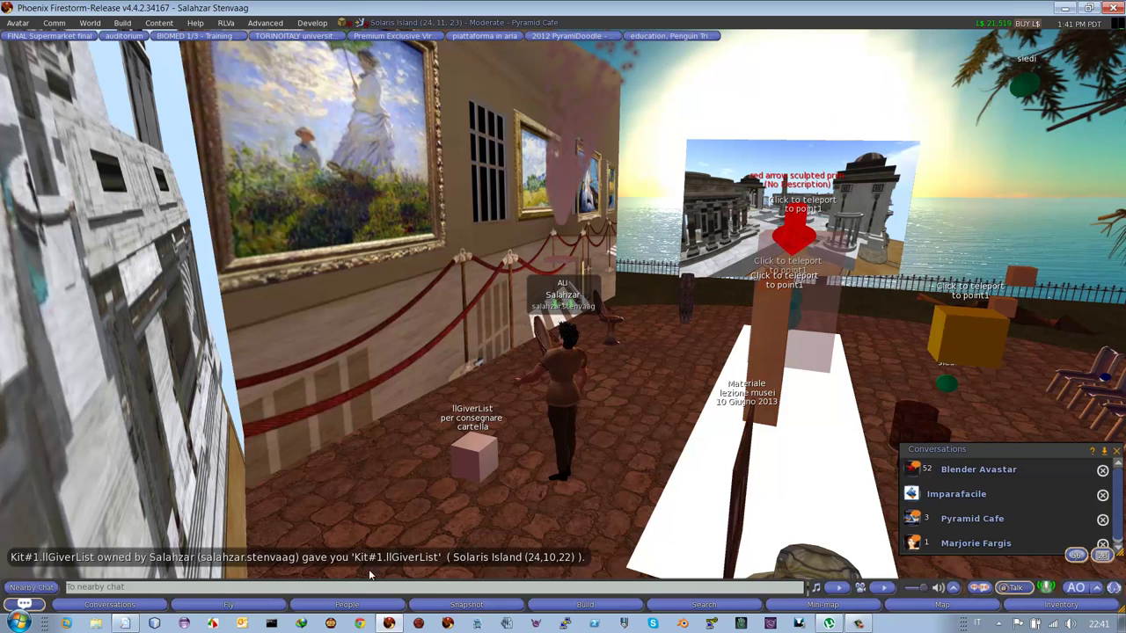
Step: Show all item types in the recent inventory, expand the received Kit#1.llGiverList folder, preview its VirtualMuseum_Impressionism texture, and close both windows
key("ctrl+i")
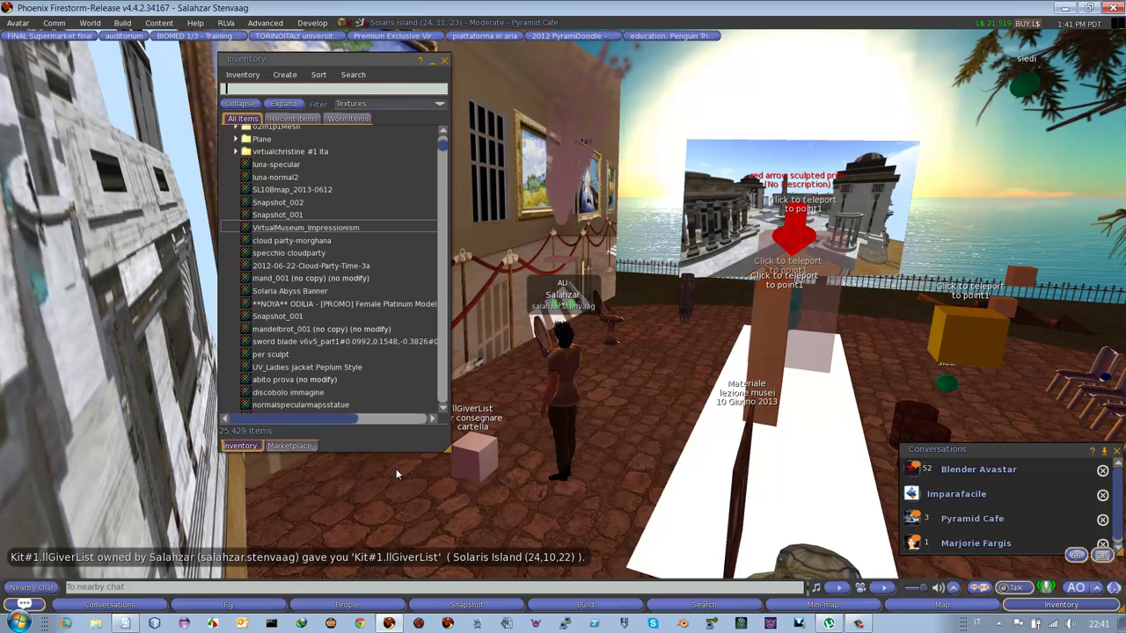
left_click(293, 118)
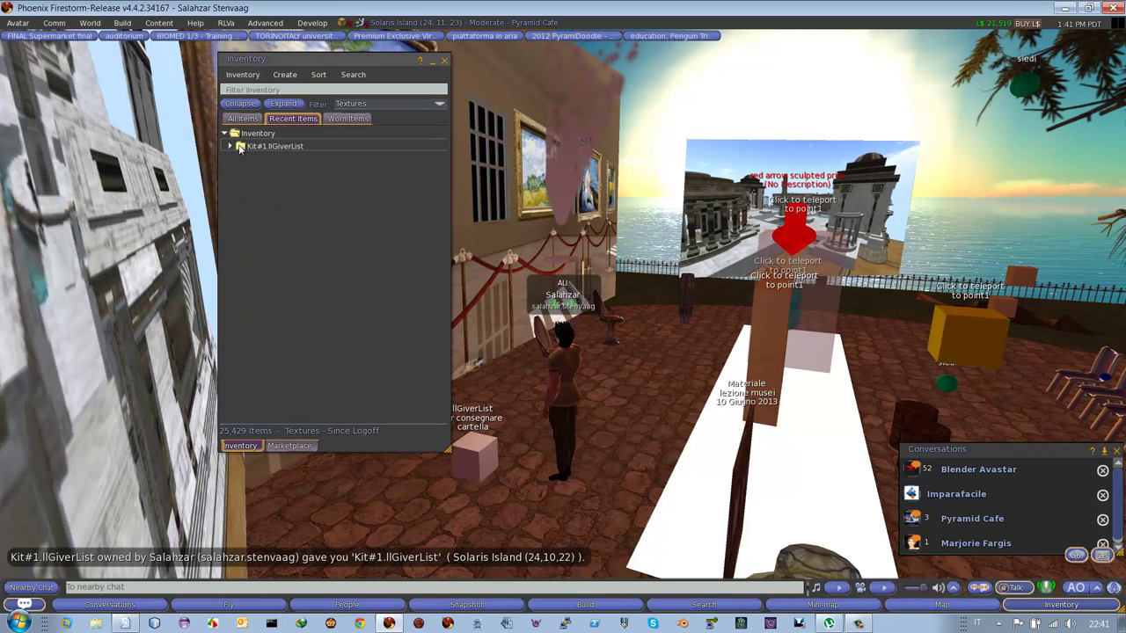
left_click(363, 104)
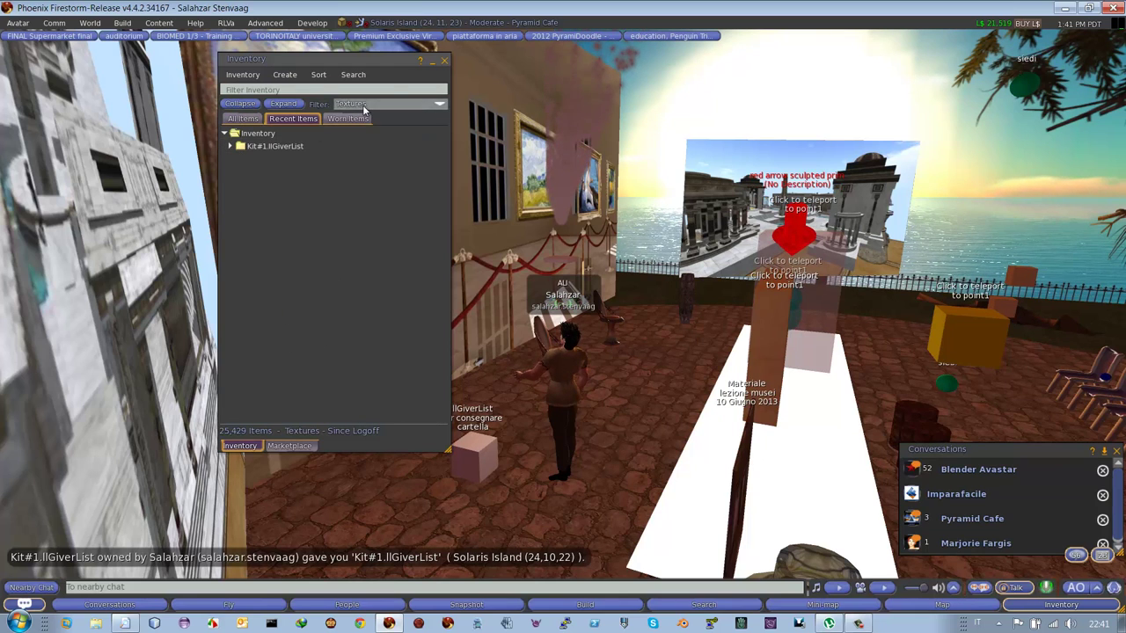
left_click(364, 117)
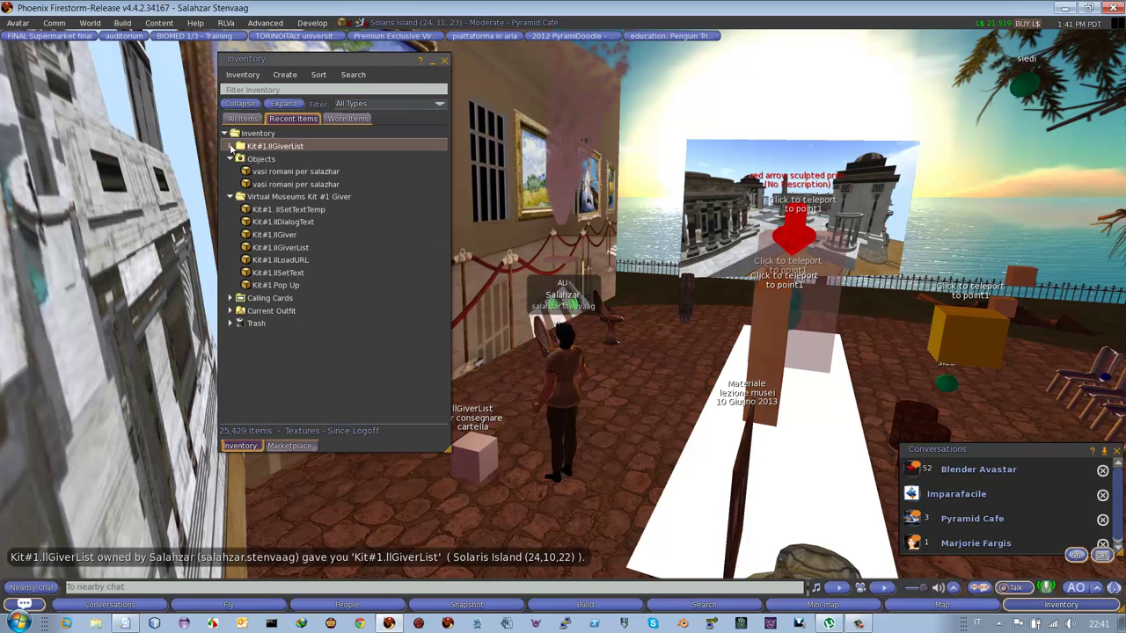
left_click(230, 145)
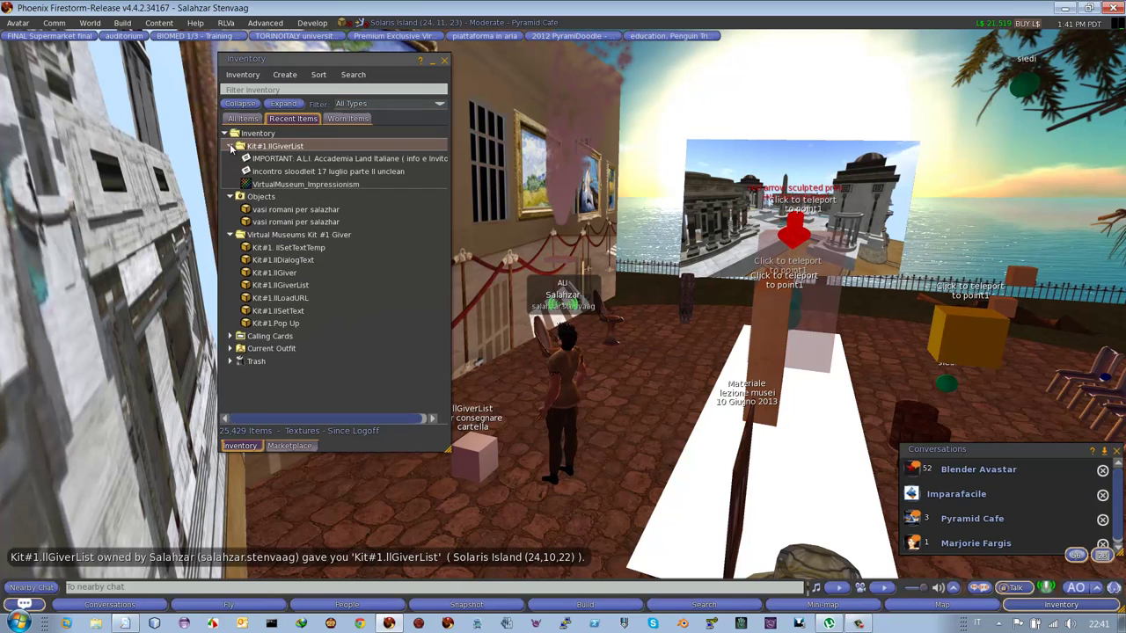
left_click(298, 185)
double_click(298, 184)
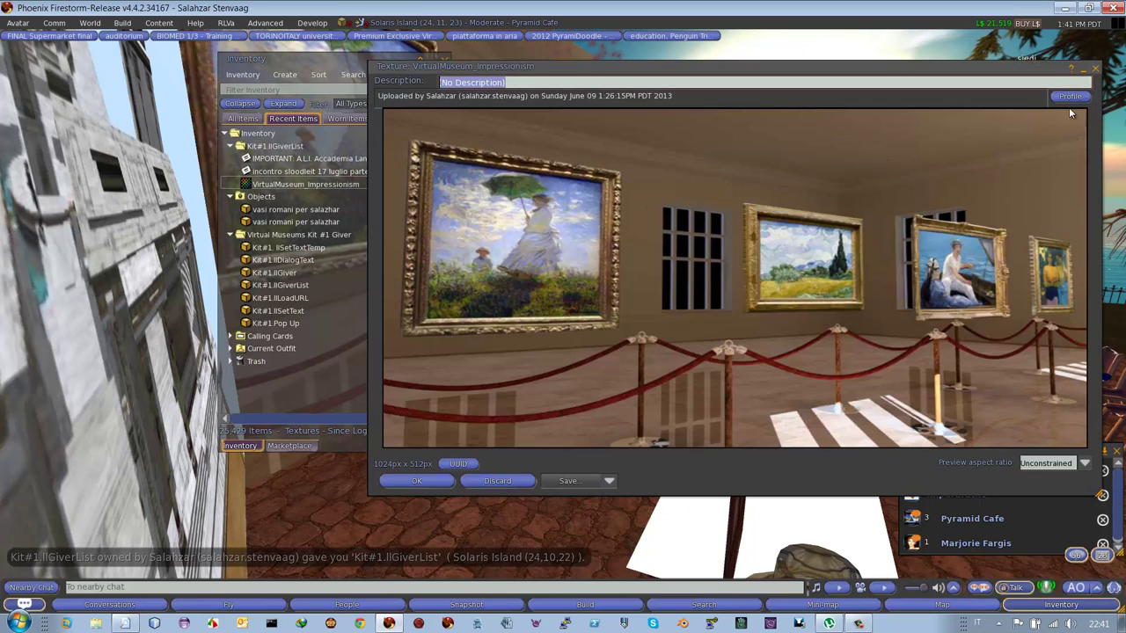
left_click(1095, 69)
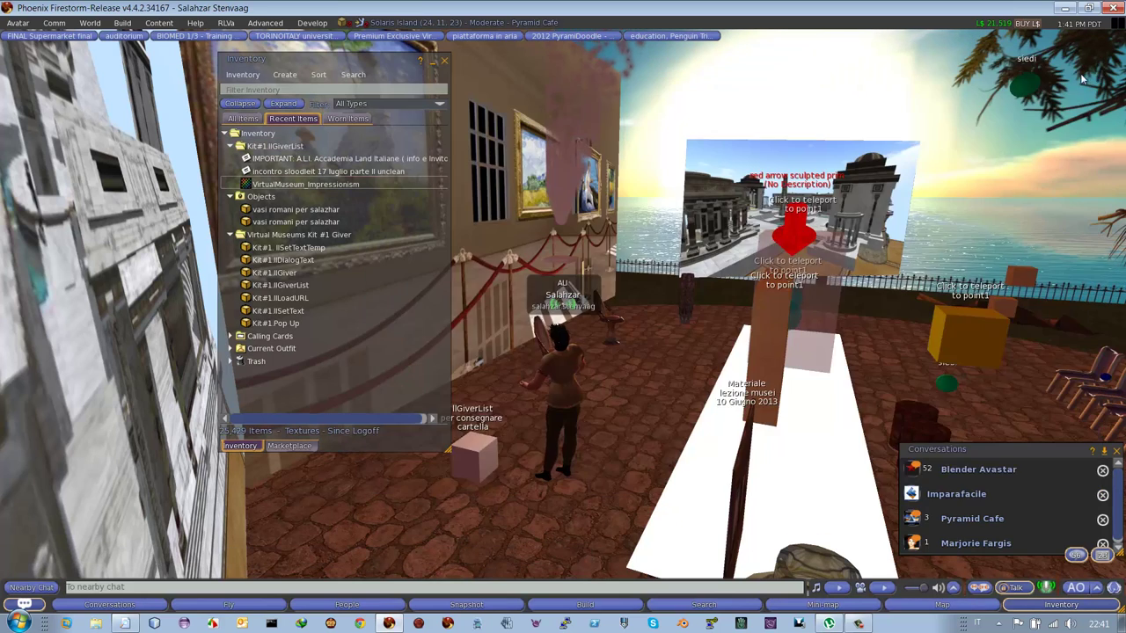
left_click(445, 64)
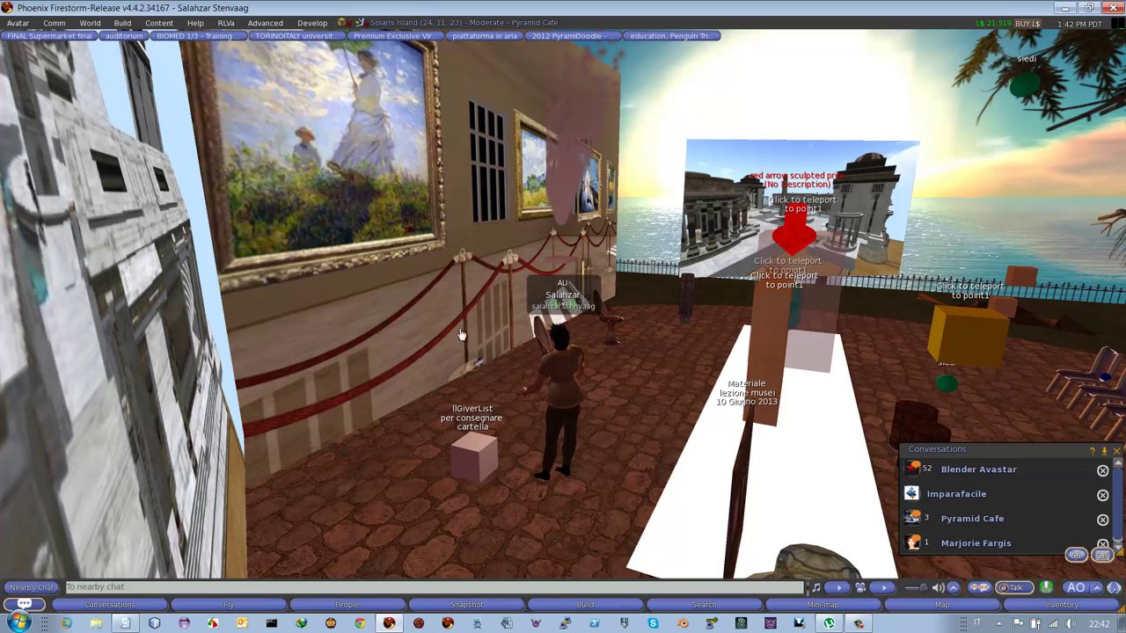
Step: Remove the llGiverList cube from the scene and place Kit#1.llLoadURL from the recent inventory on the ground beside the avatar
mouse_move(458, 468)
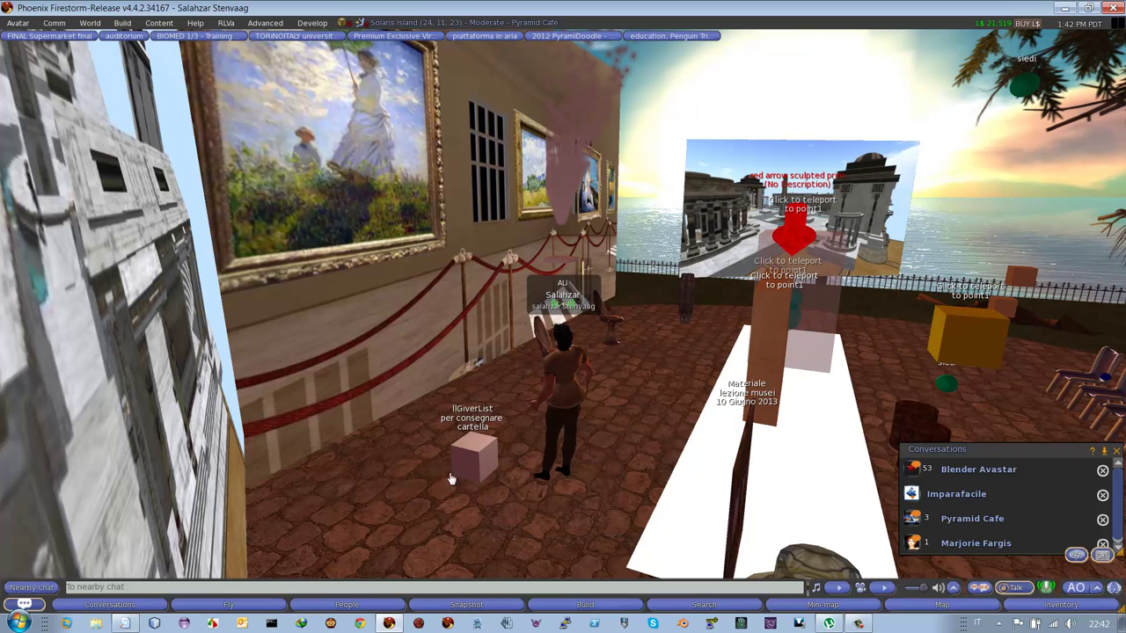
right_click(471, 458)
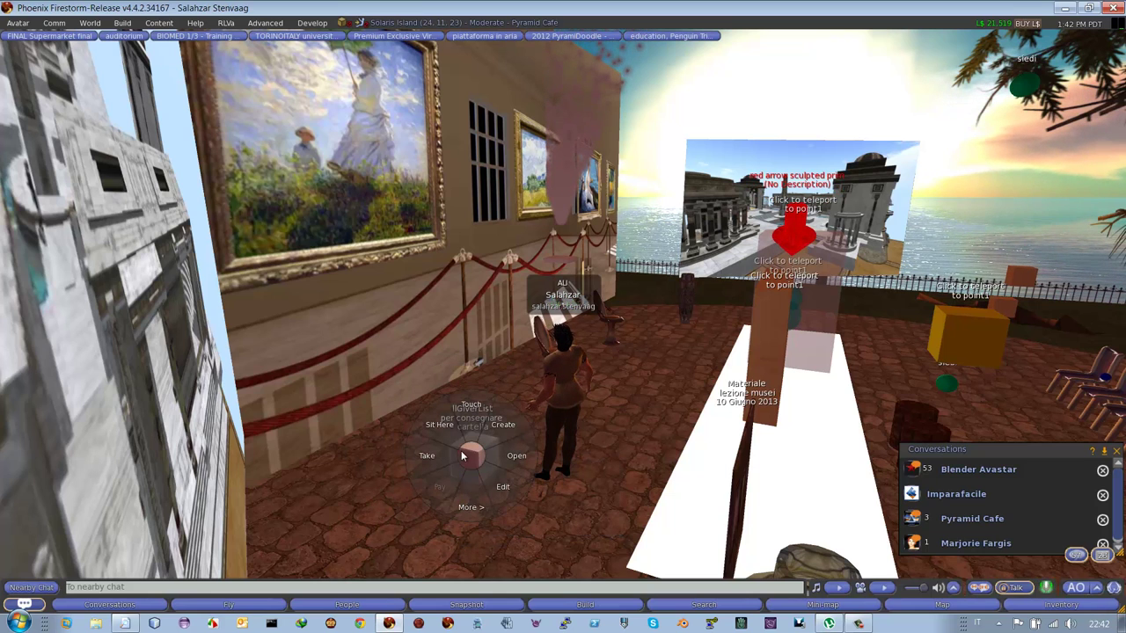
left_click(467, 503)
left_click(519, 461)
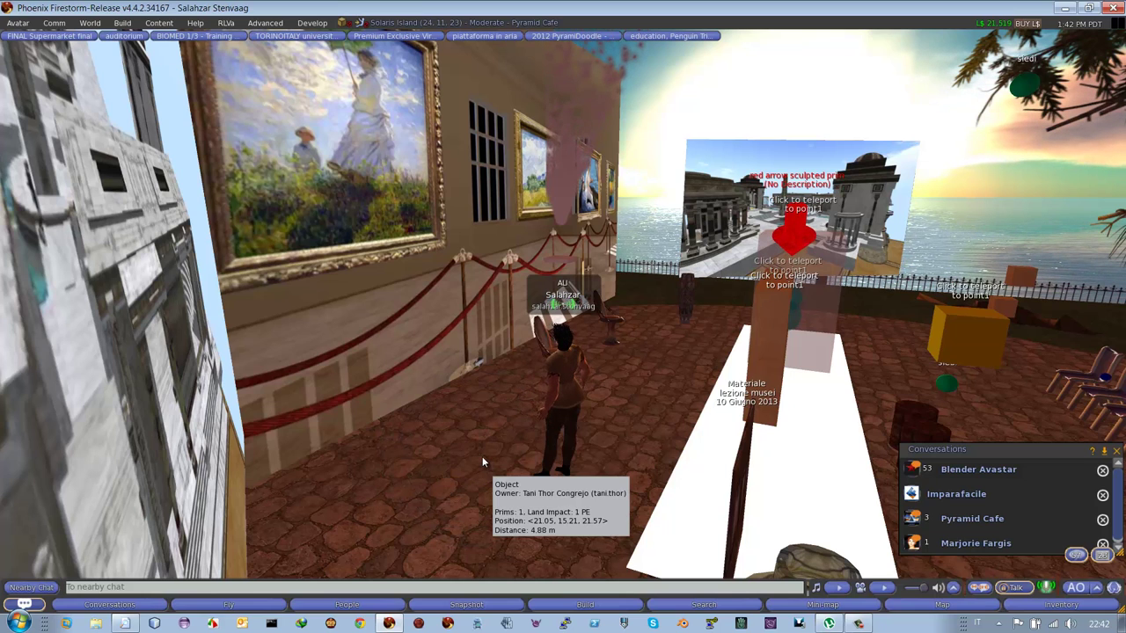
key("ctrl+i")
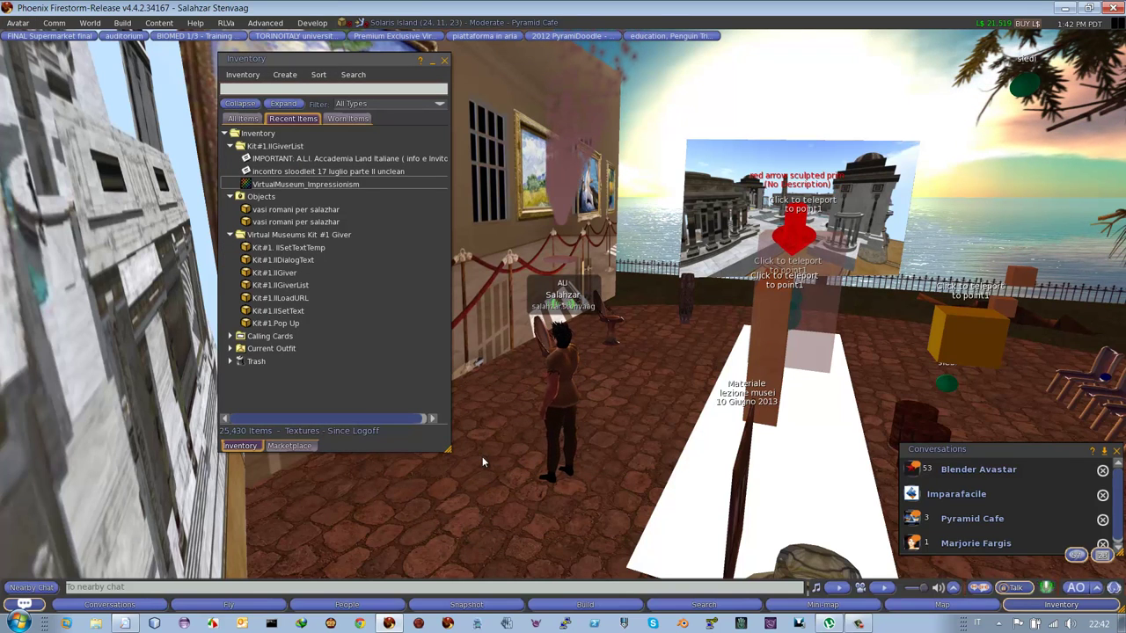
left_click(273, 273)
left_click(274, 286)
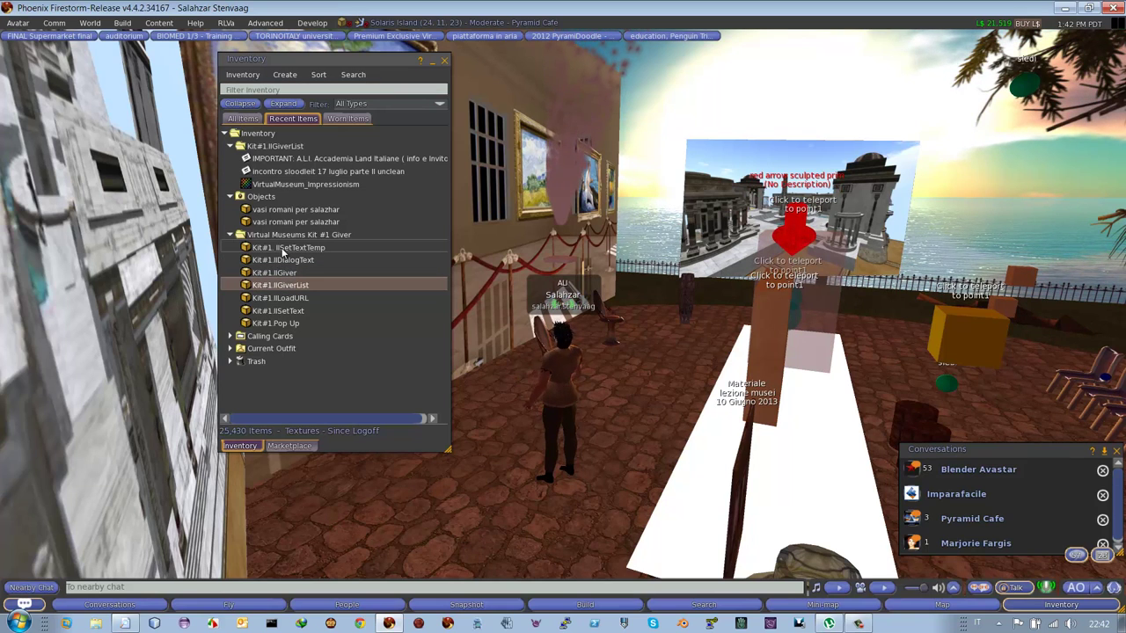
left_click(274, 299)
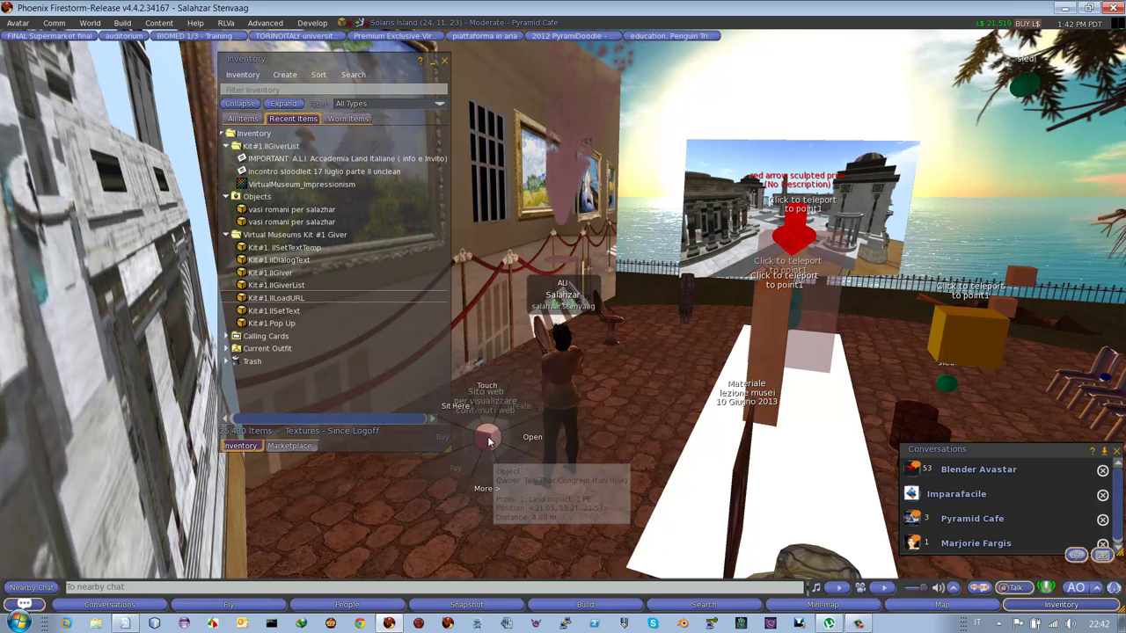
Step: Open the llLoadURL cube for editing, review its scripts, and inspect its description through to the web address at the end
right_click(491, 443)
left_click(458, 475)
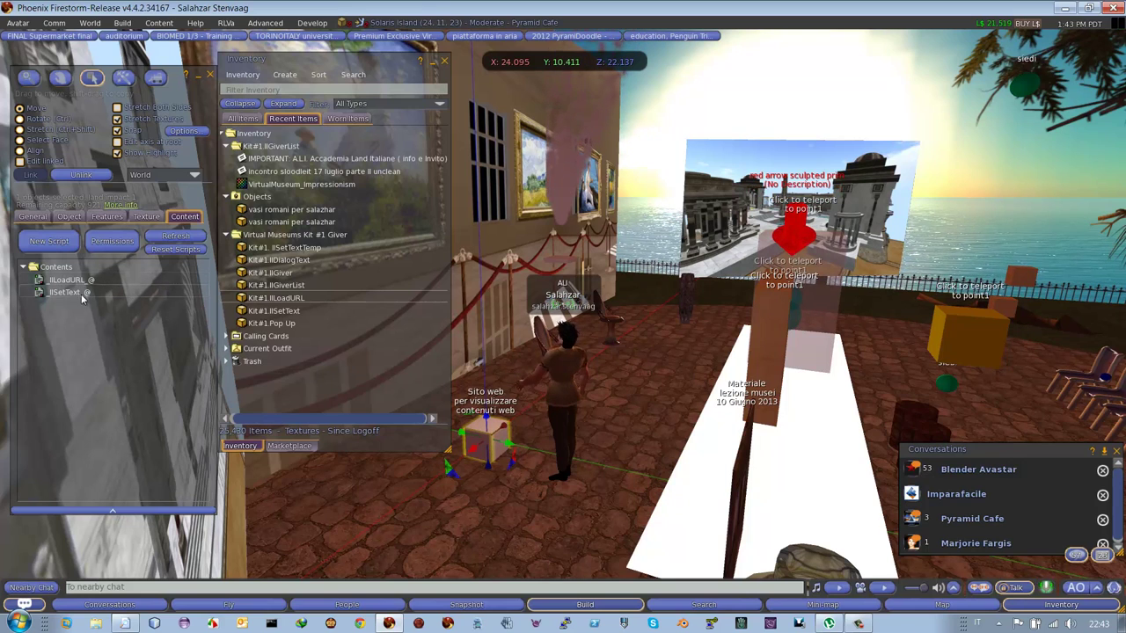
left_click(33, 216)
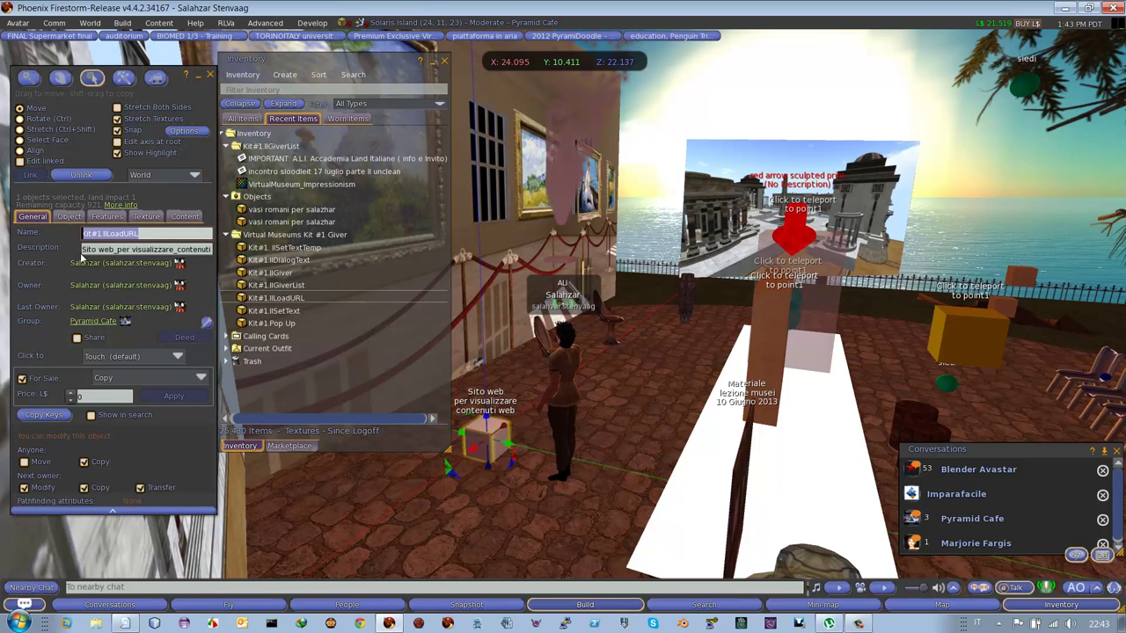
left_click(141, 251)
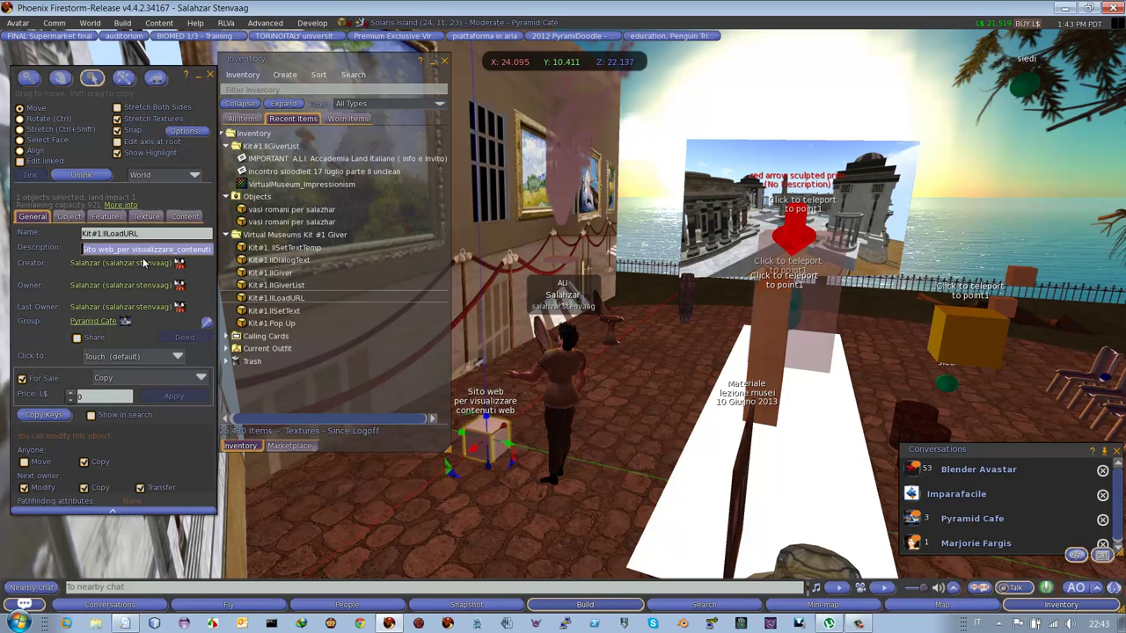
key("End")
type("@@@http://google.com")
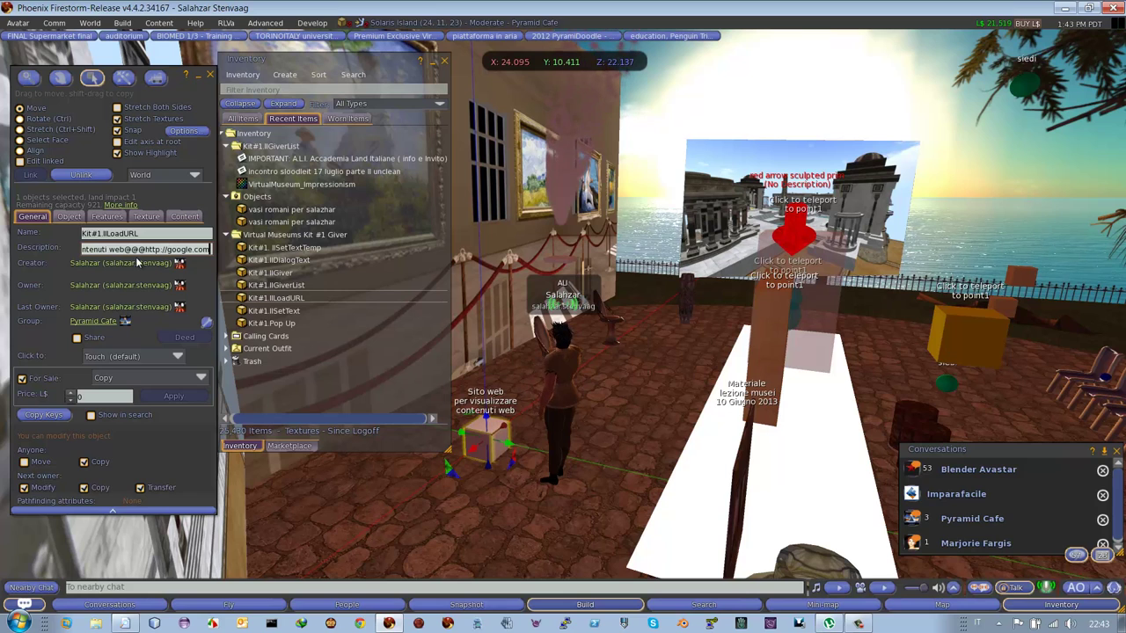
key("Home")
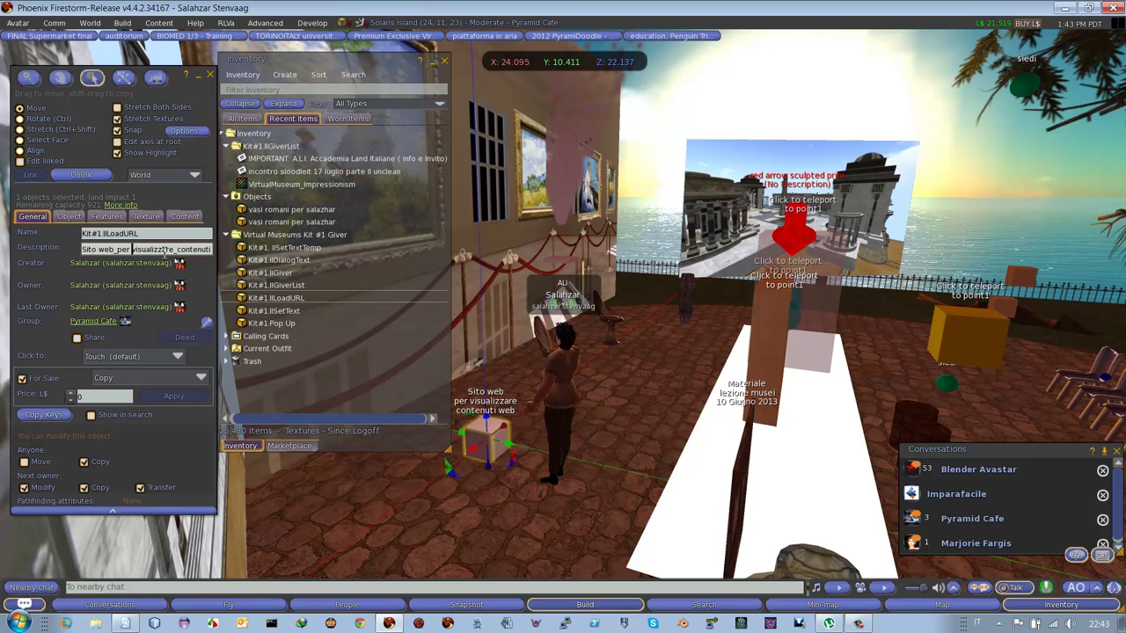
key("Right")
key("Right")
key("Right")
key("Right")
key("Right")
key("Right")
key("Right")
key("Right")
key("Right")
key("Right")
key("Right")
key("Right")
key("Right")
key("Right")
key("Right")
key("Right")
key("Right")
key("Right")
key("Right")
key("Right")
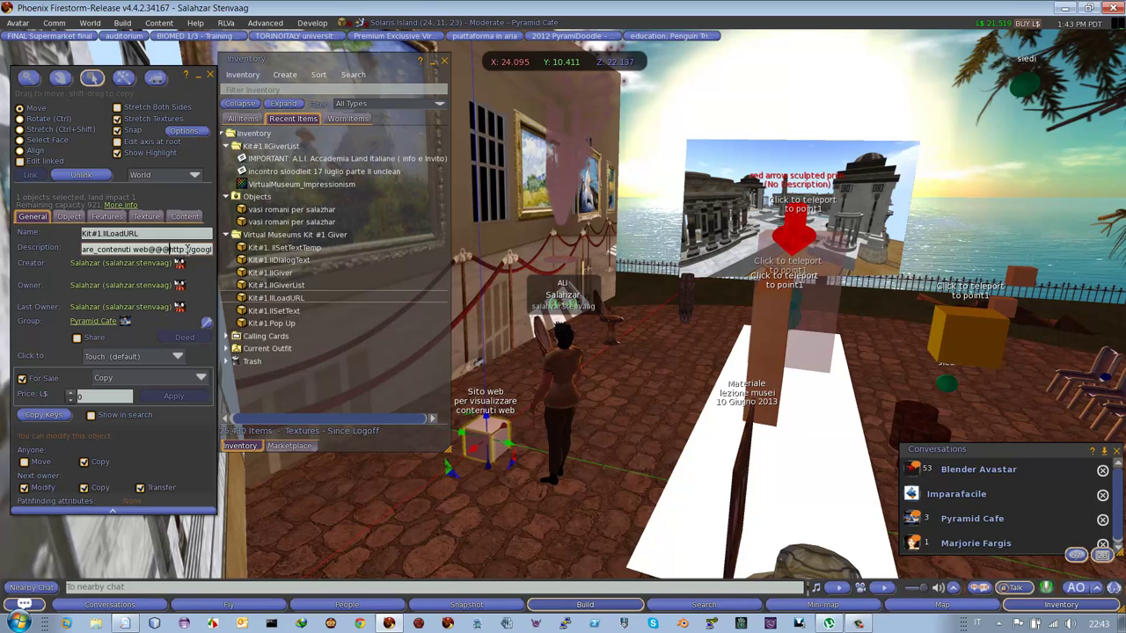
key("shift+End")
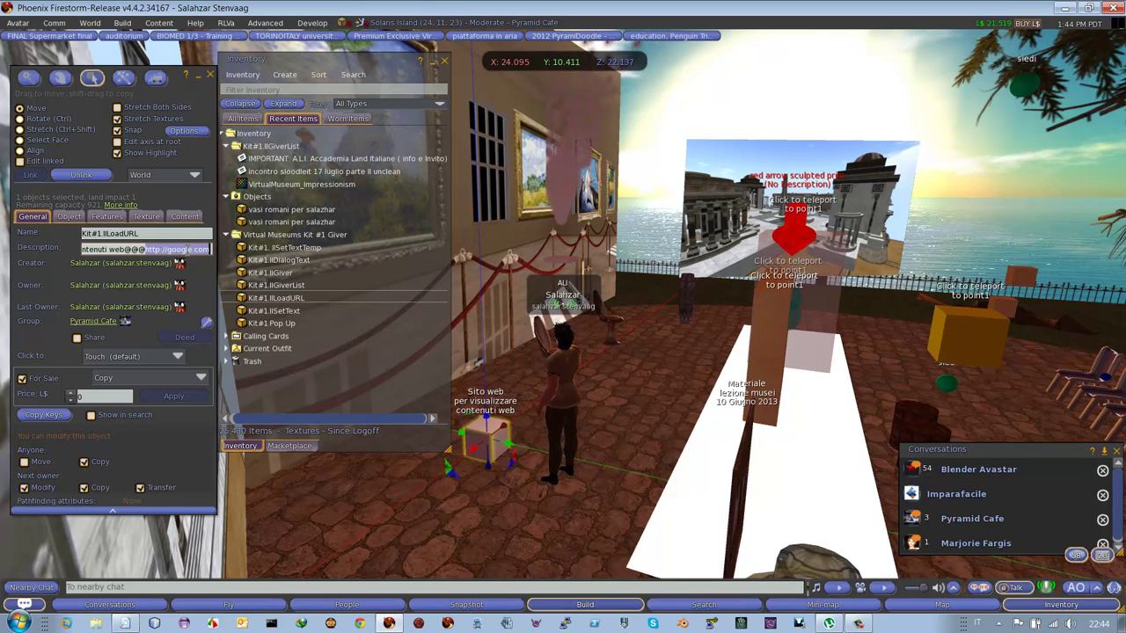
type("ht")
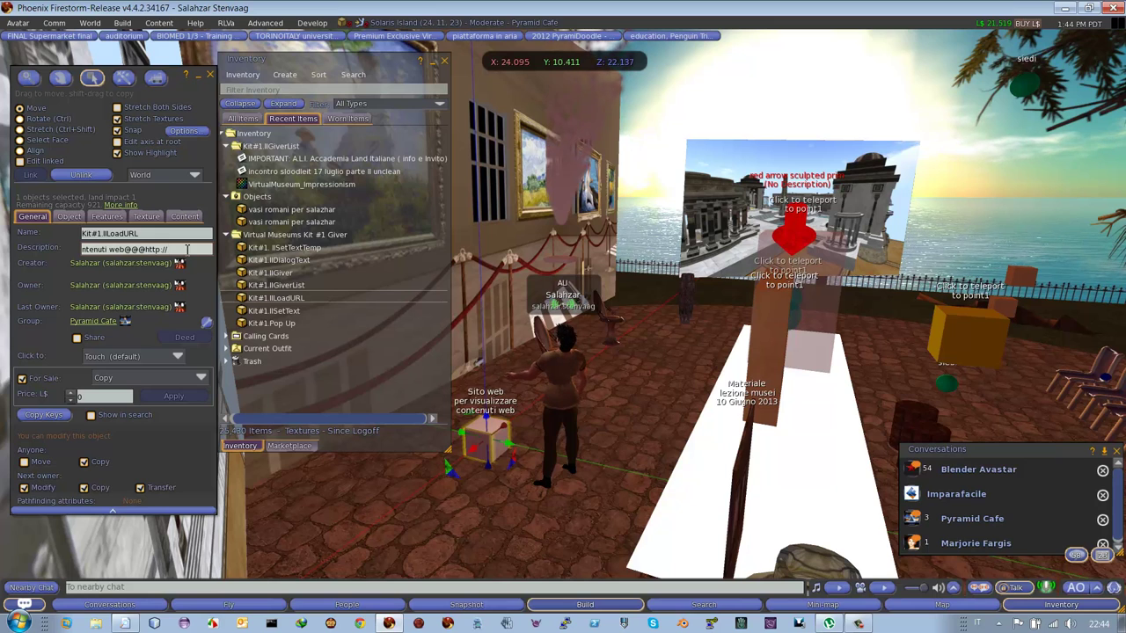
type("new")
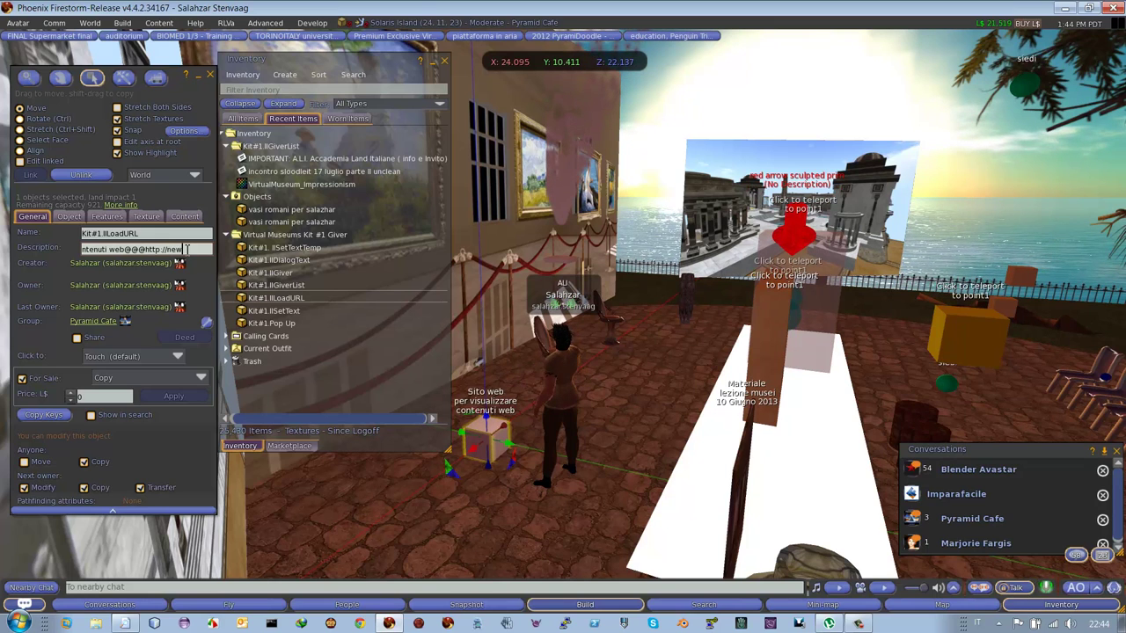
type("s.google.it")
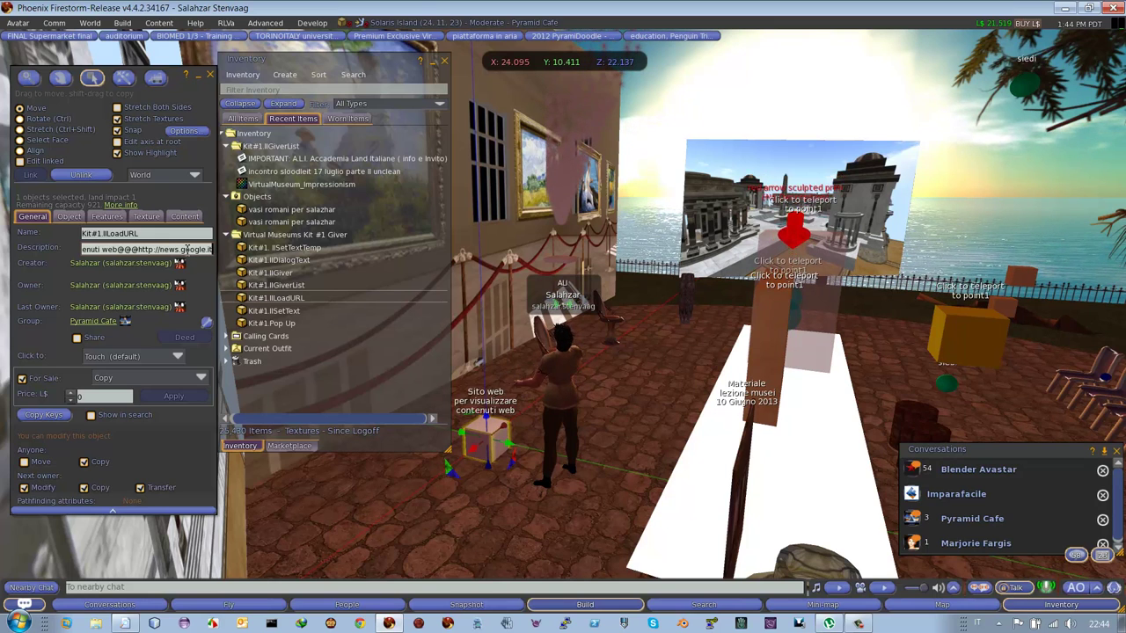
key("Return")
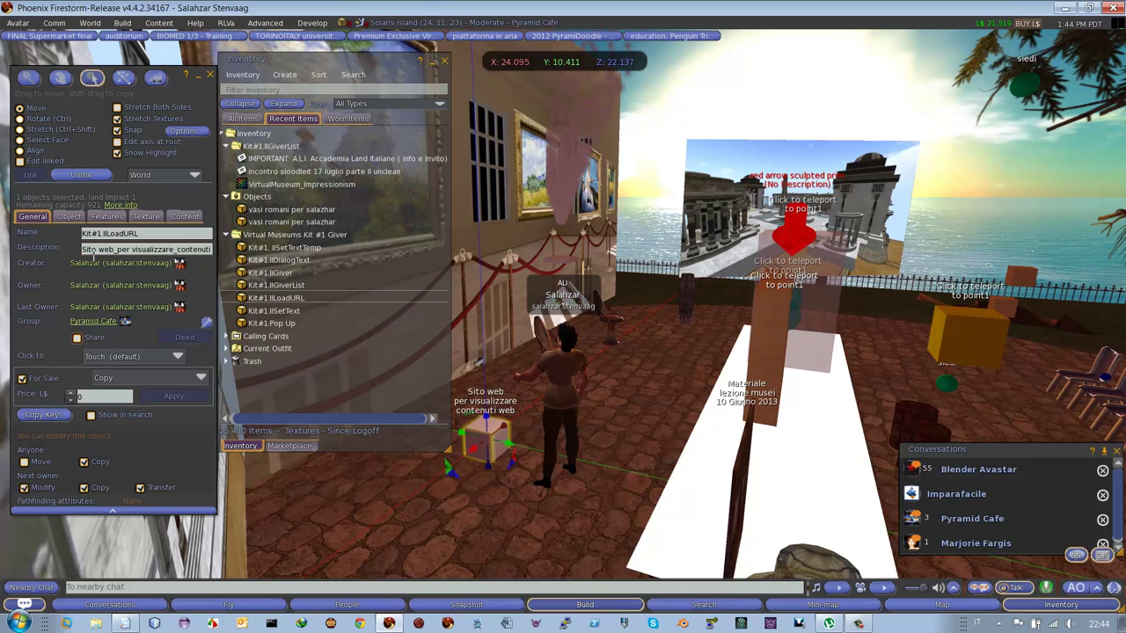
Step: Close the edit and inventory windows, touch the llLoadURL cube to check its web page offer, and decline it
left_click(209, 75)
left_click(444, 60)
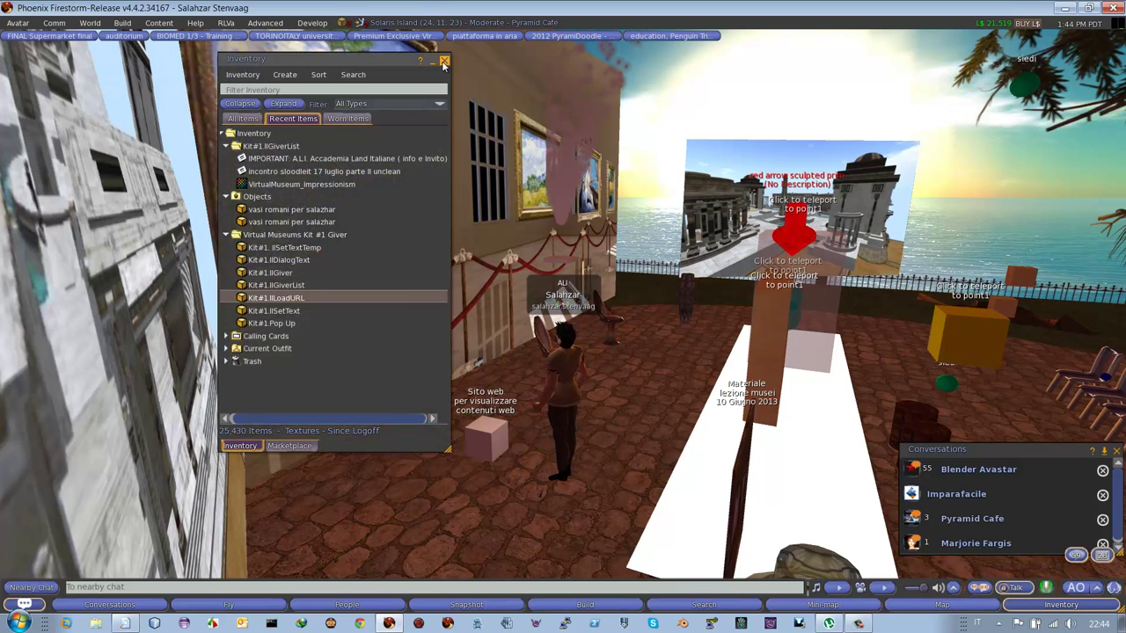
left_click(484, 440)
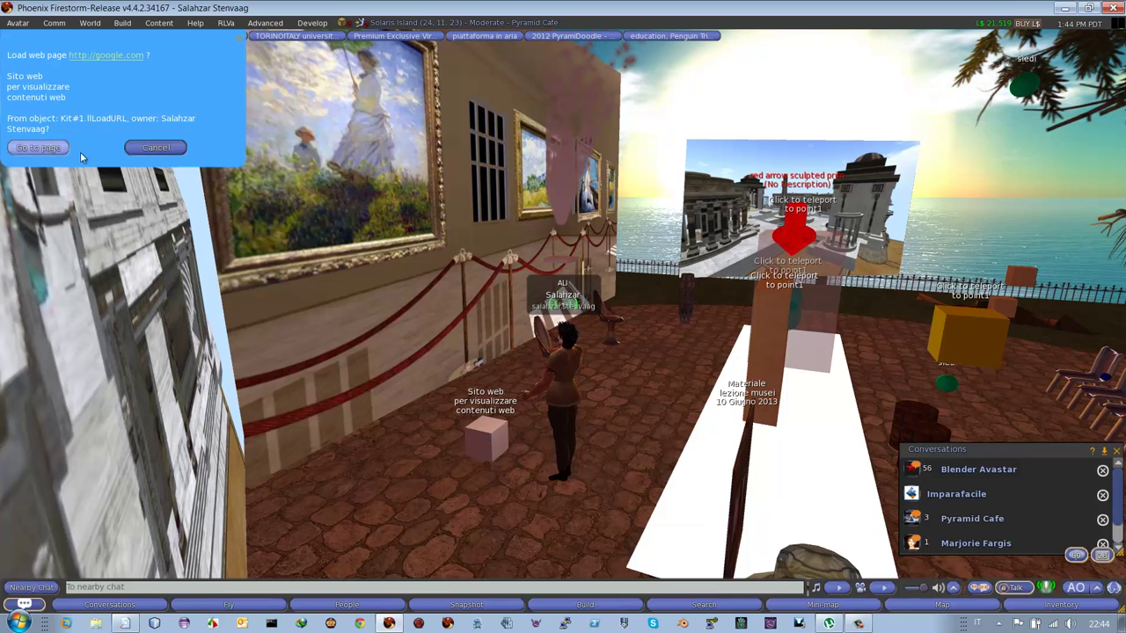
left_click(149, 146)
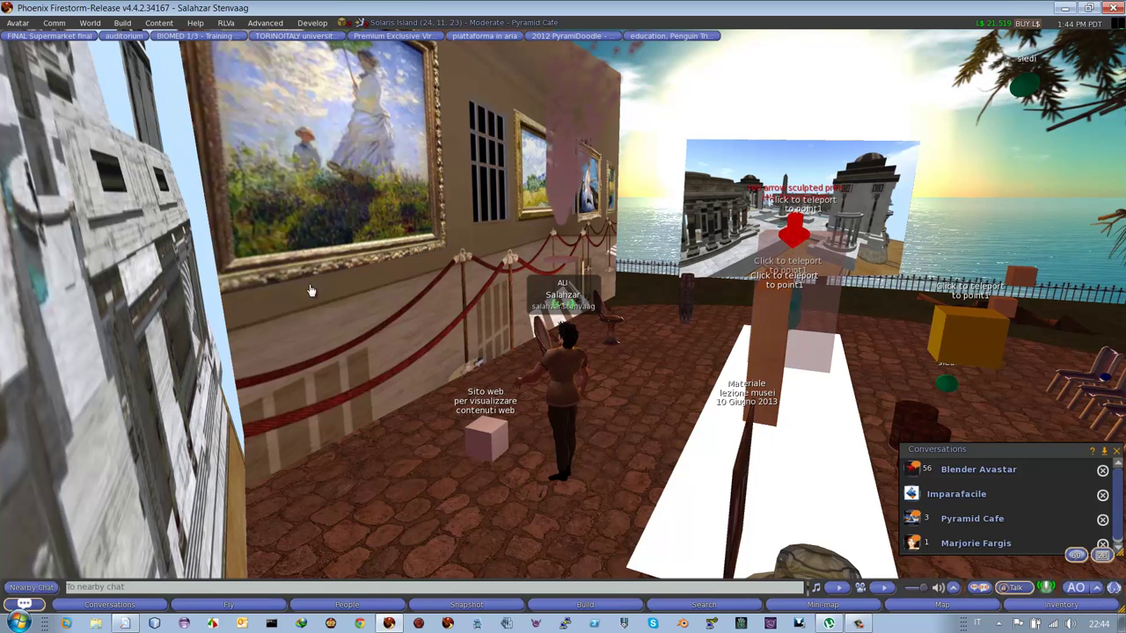
Step: Reopen the llLoadURL cube for editing, reset its scripts from its contents, and close the edit window
right_click(487, 439)
left_click(499, 456)
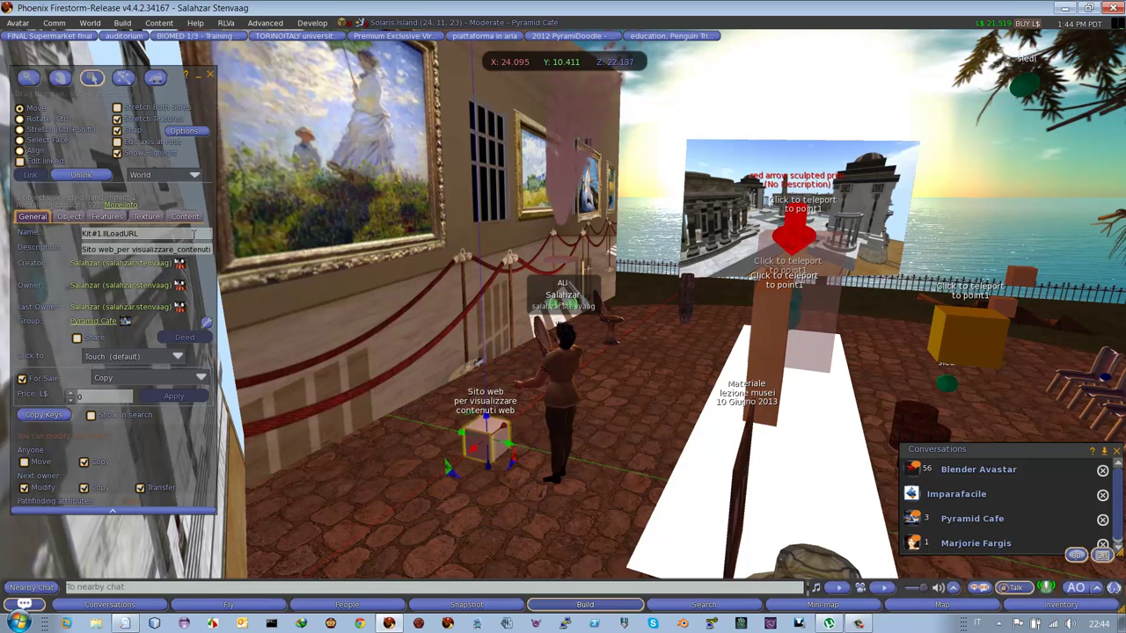
left_click(190, 219)
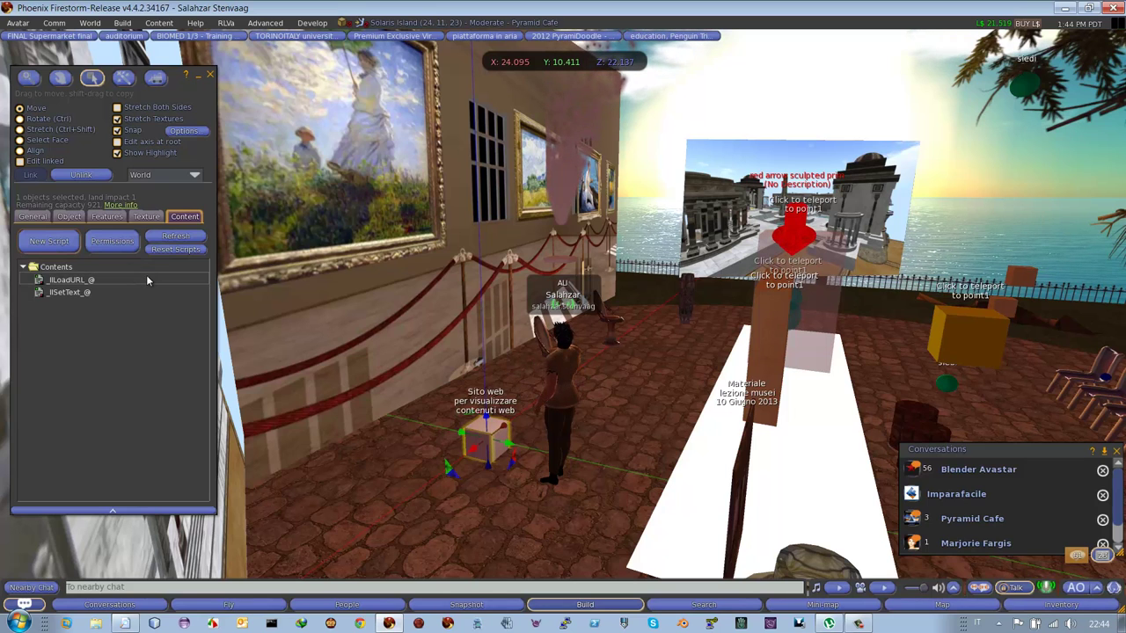
left_click(169, 251)
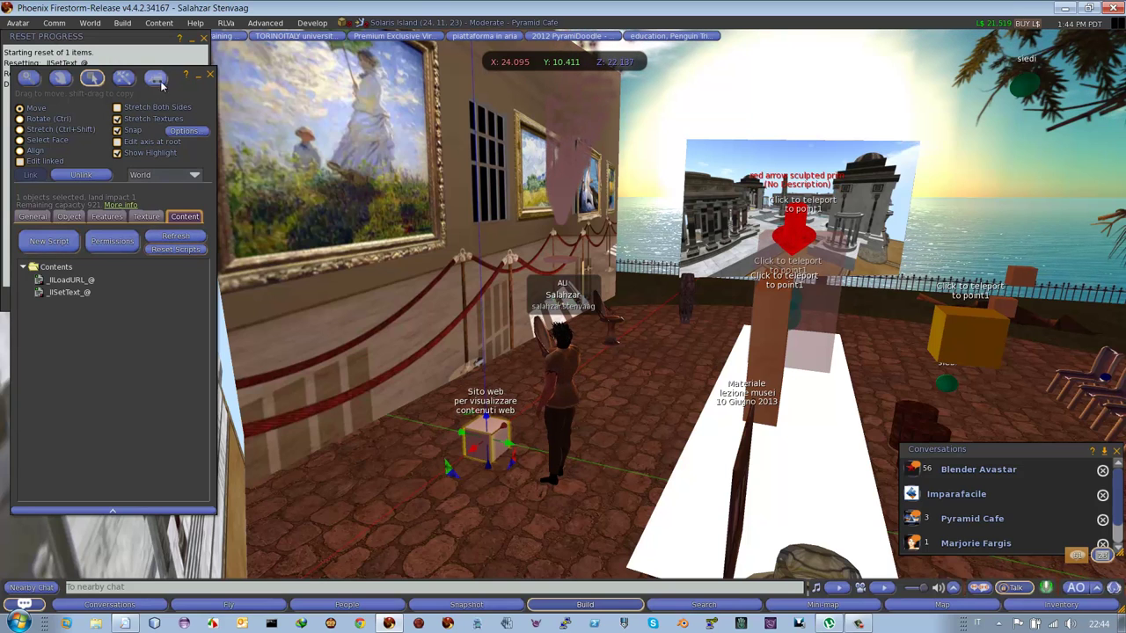
left_click(209, 77)
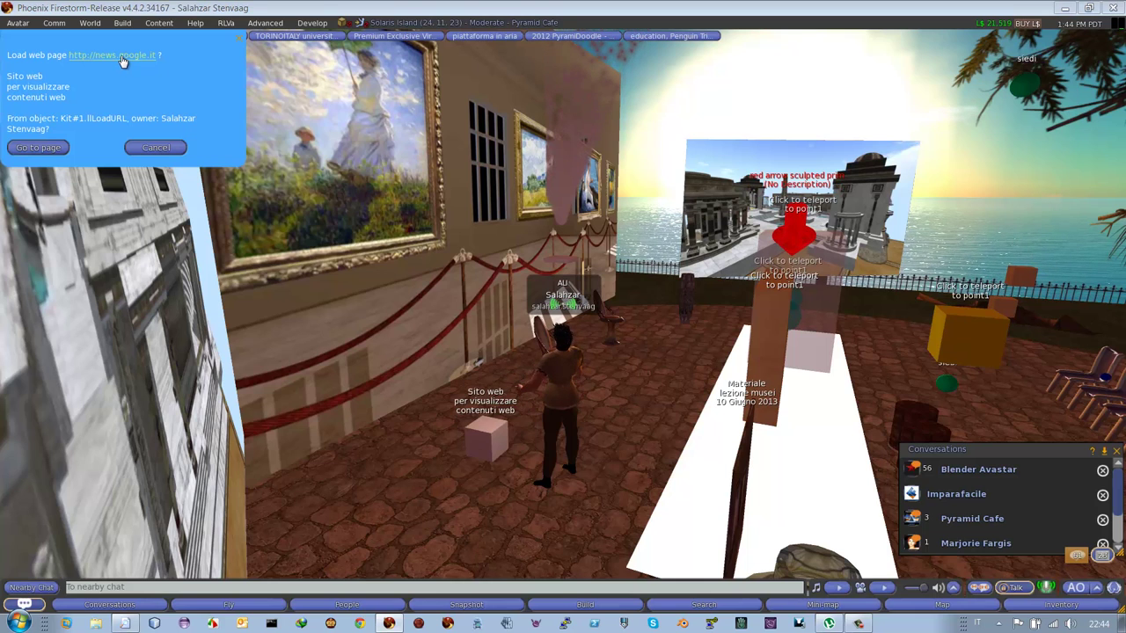
left_click(123, 58)
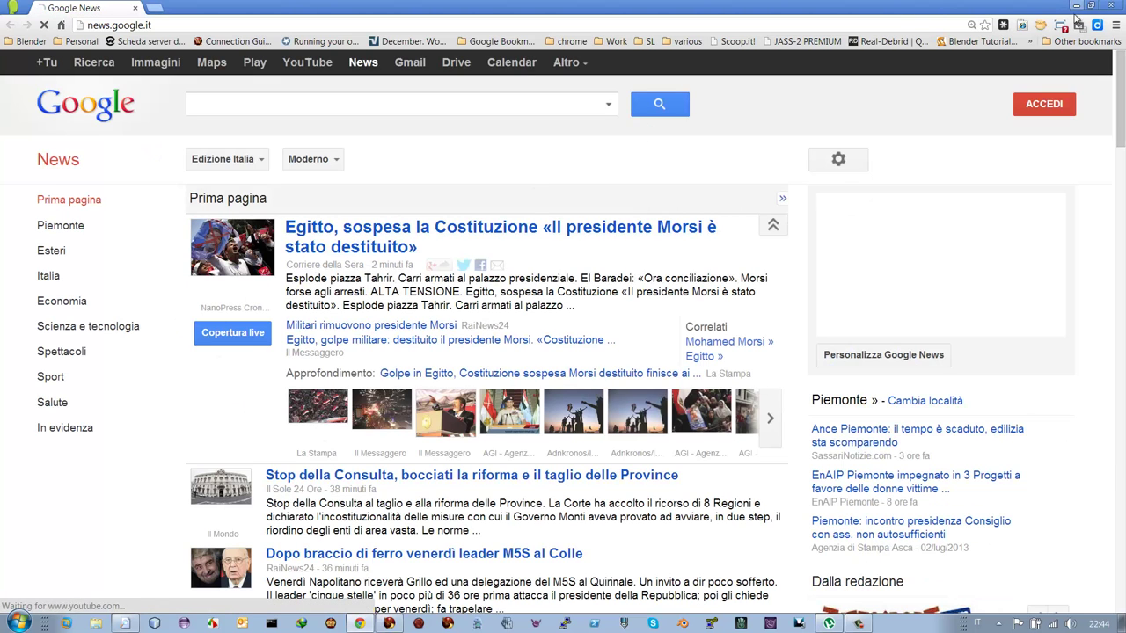
key("alt+Tab")
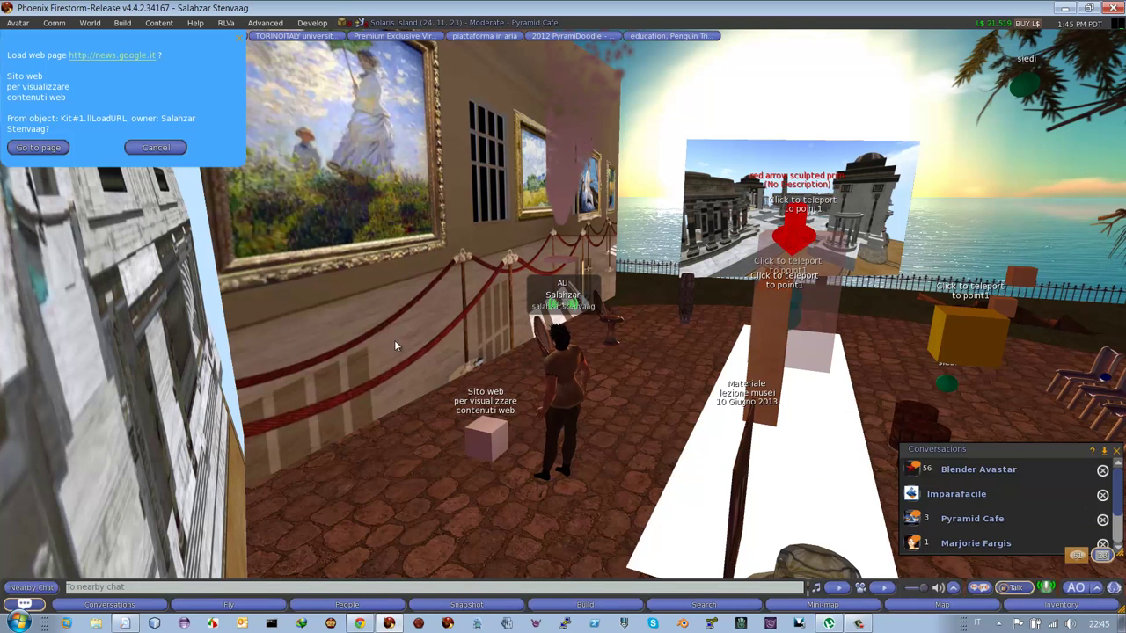
left_click(143, 148)
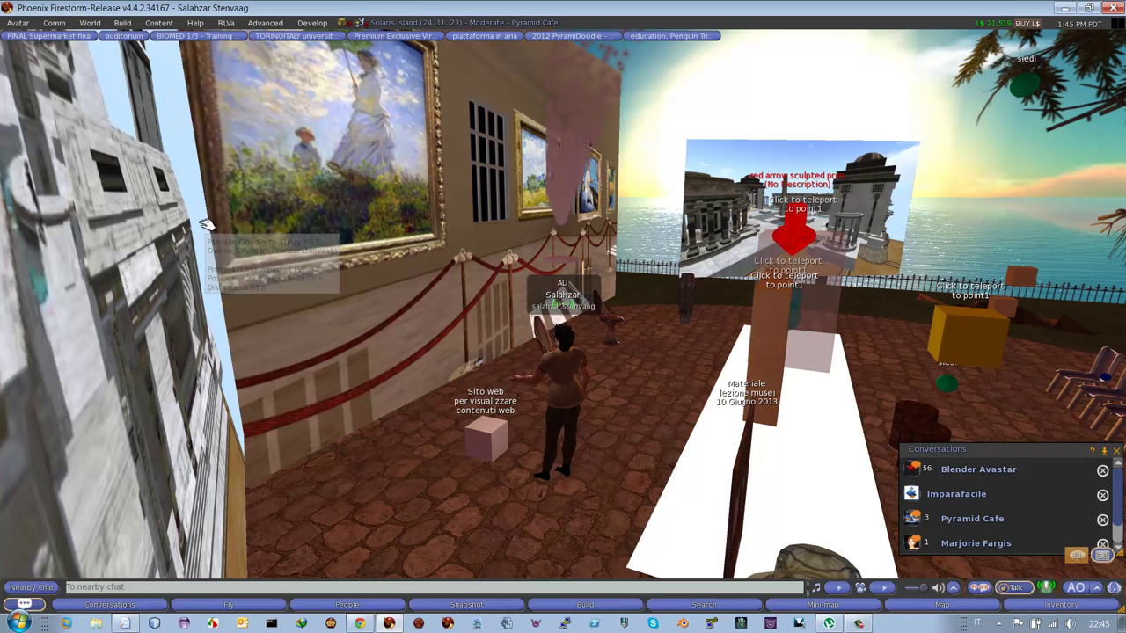
Step: Look through the General, Sound & Media, Advanced, User Interface, Privacy and Notifications preferences, and close them without saving
key("ctrl+p")
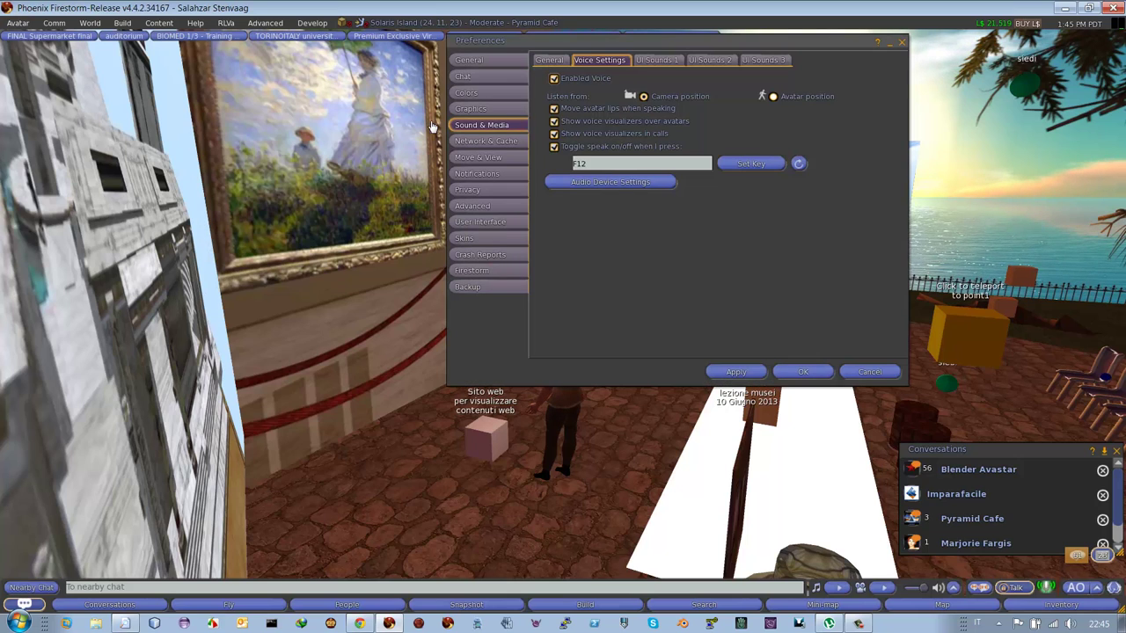
left_click(488, 62)
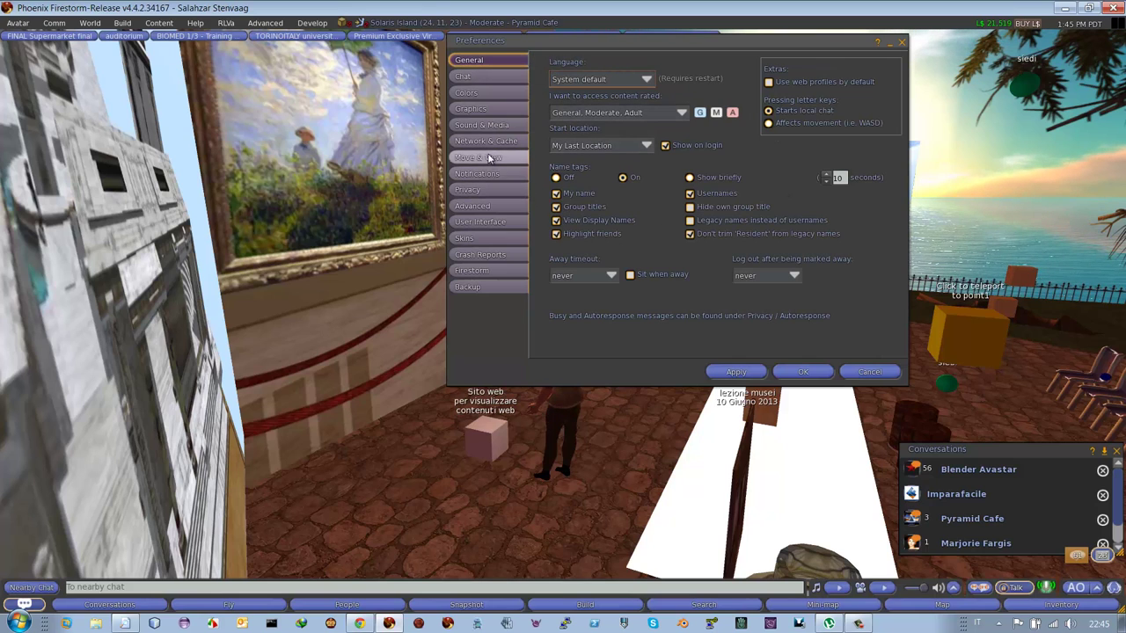
left_click(485, 126)
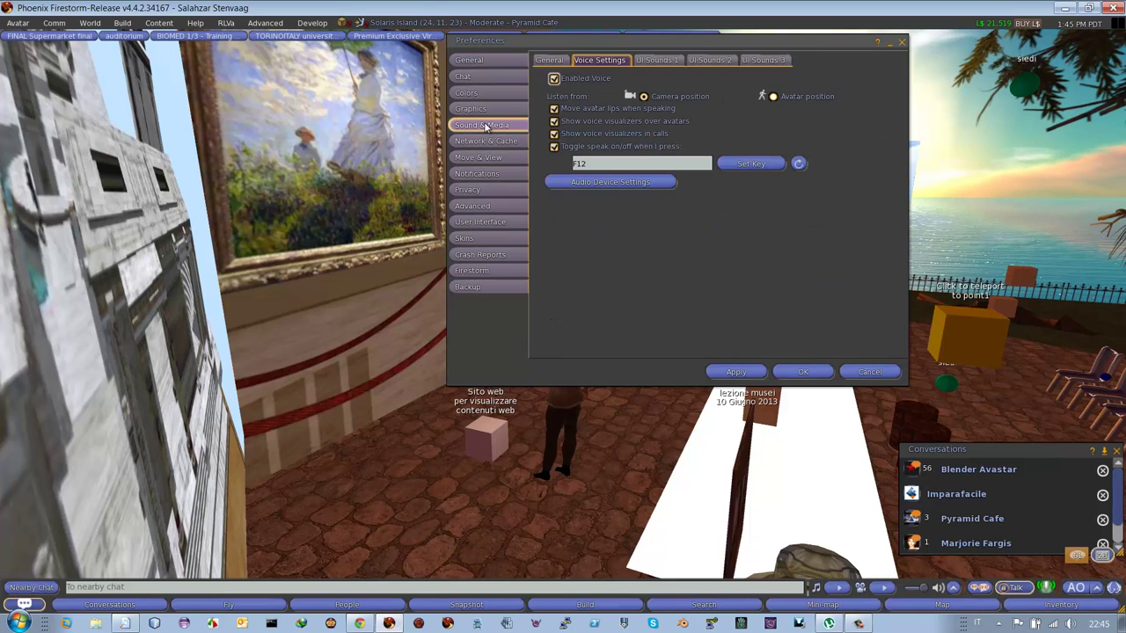
left_click(482, 208)
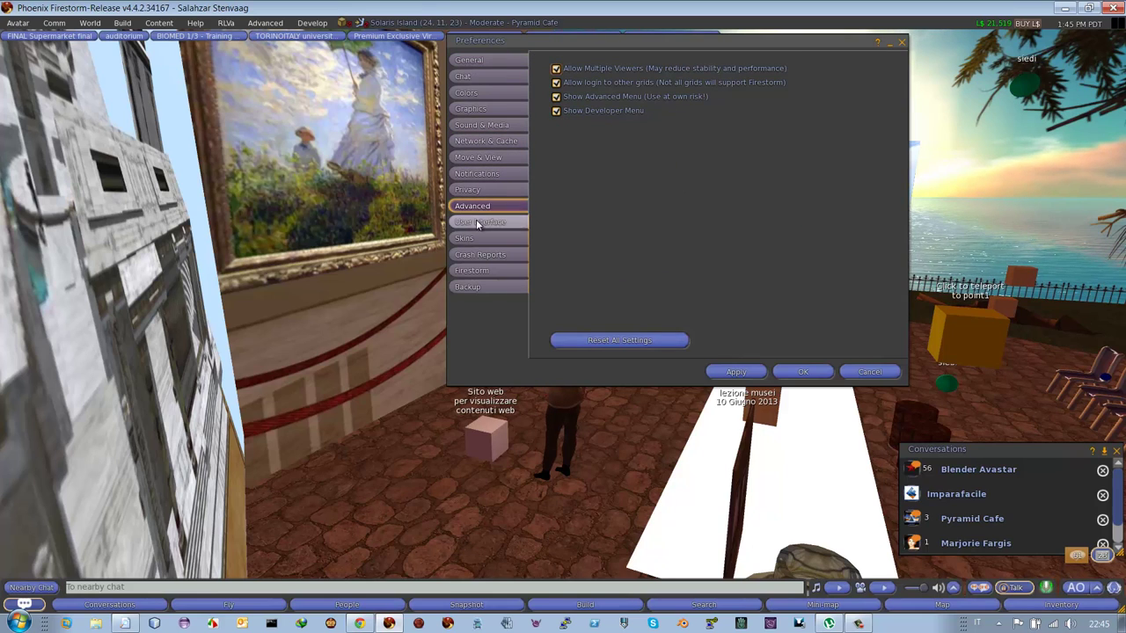
left_click(476, 221)
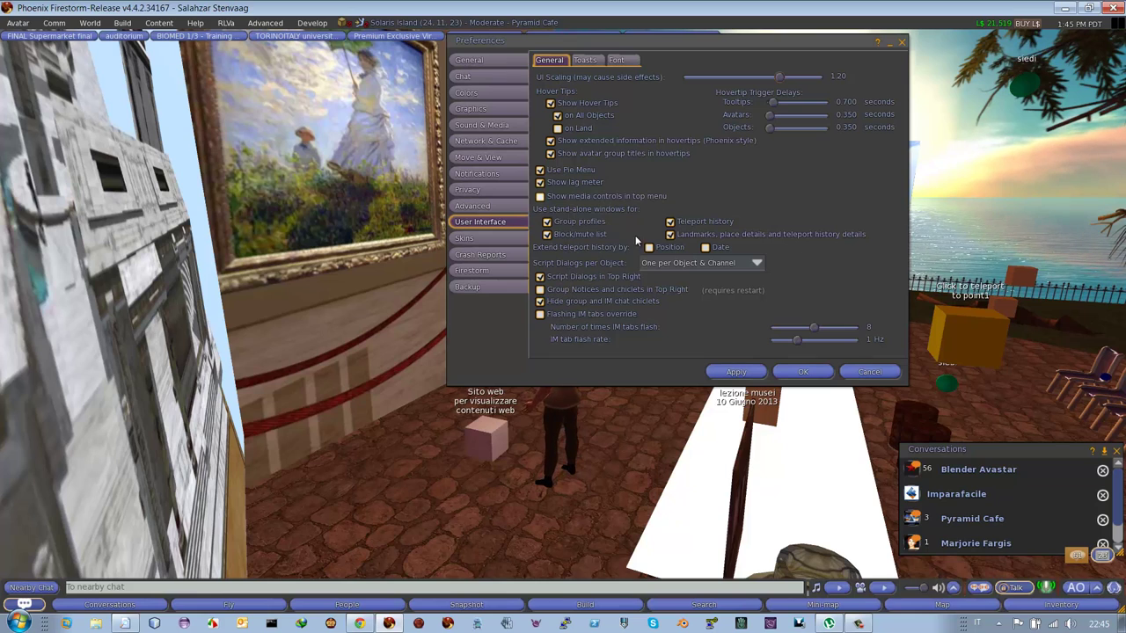
left_click(475, 208)
left_click(475, 189)
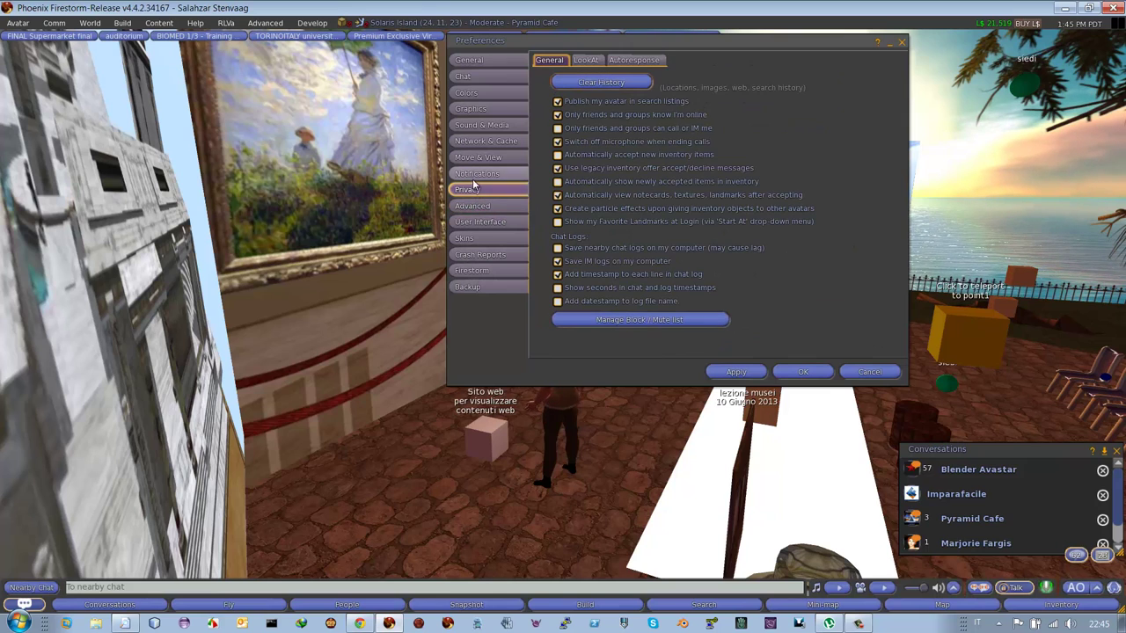
left_click(475, 175)
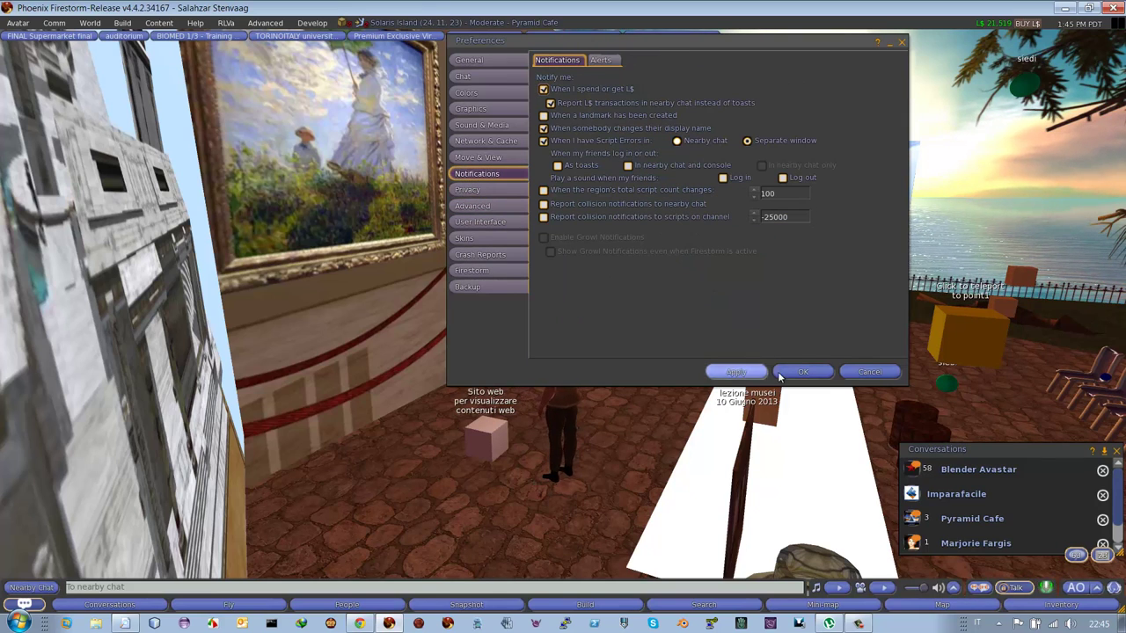
left_click(866, 371)
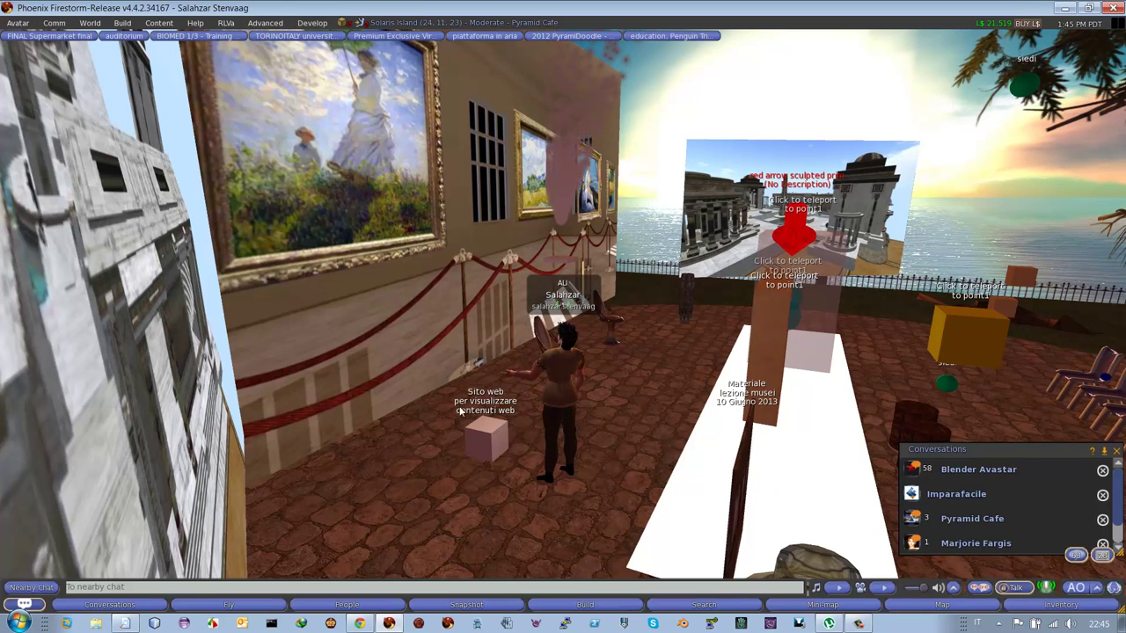
Step: Remove the llLoadURL cube from the scene and place Kit#1.llDialogText from the recent inventory on the ground beside the avatar
mouse_move(488, 441)
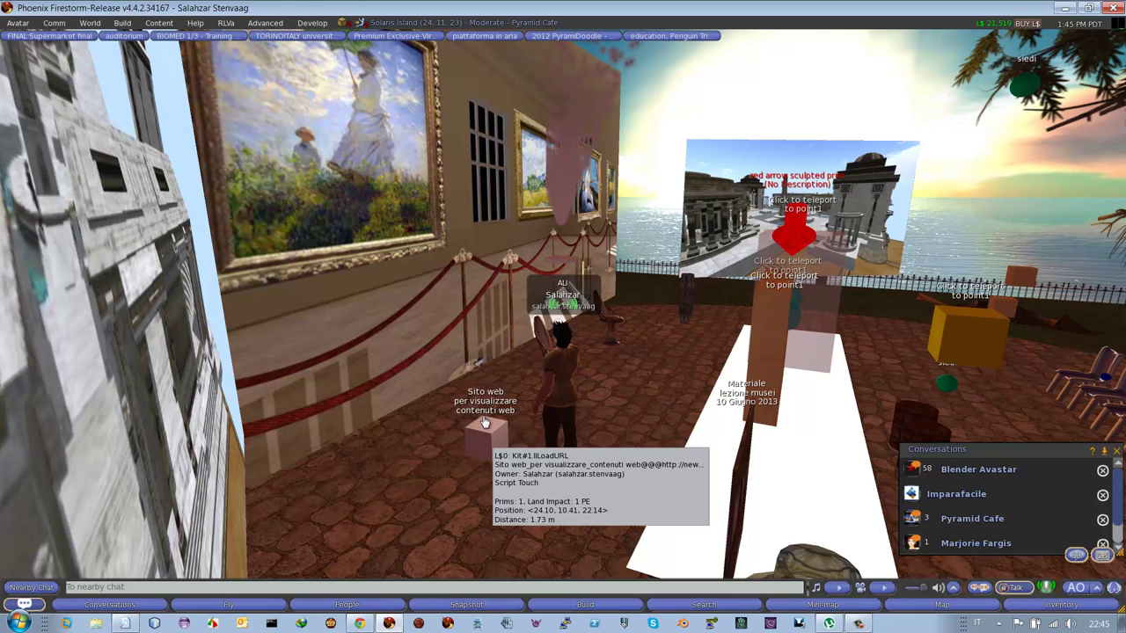
right_click(488, 441)
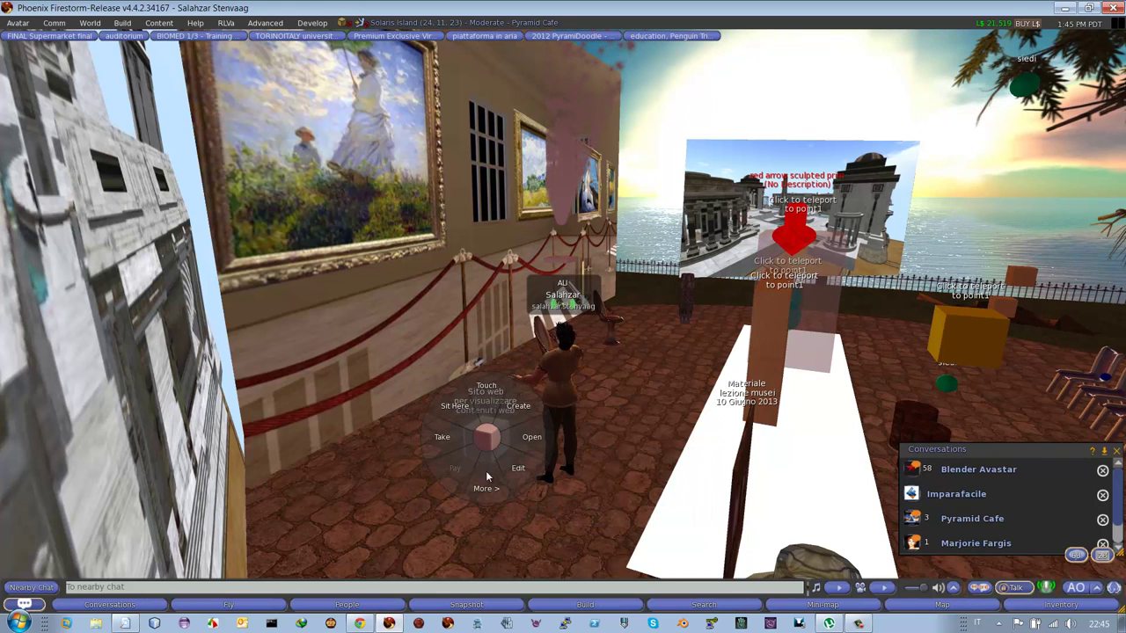
left_click(528, 445)
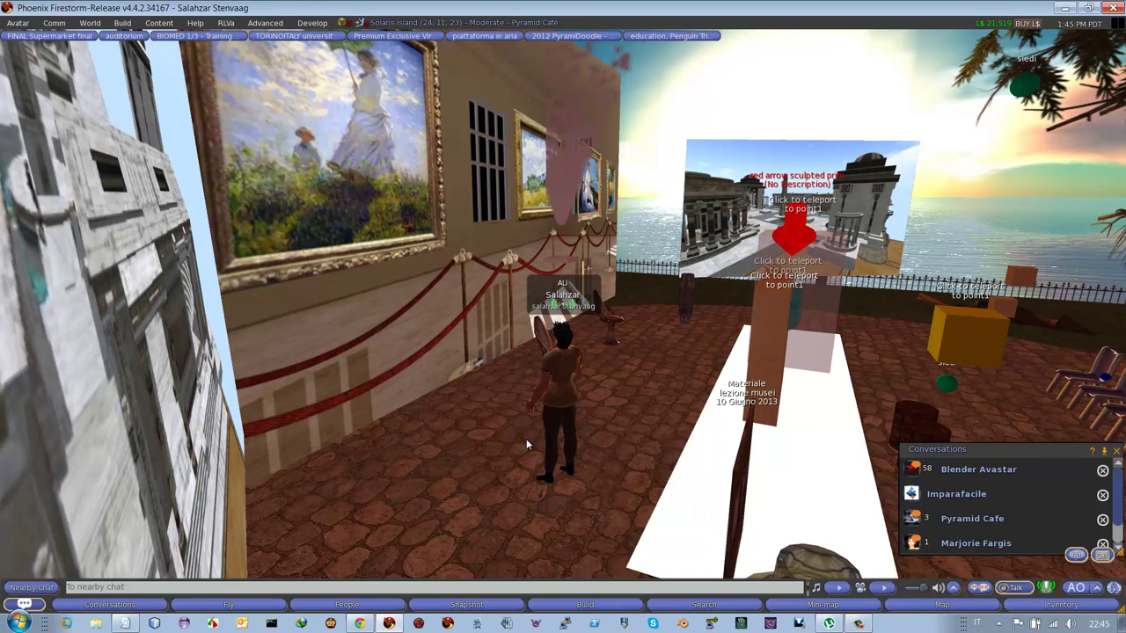
key("ctrl+i")
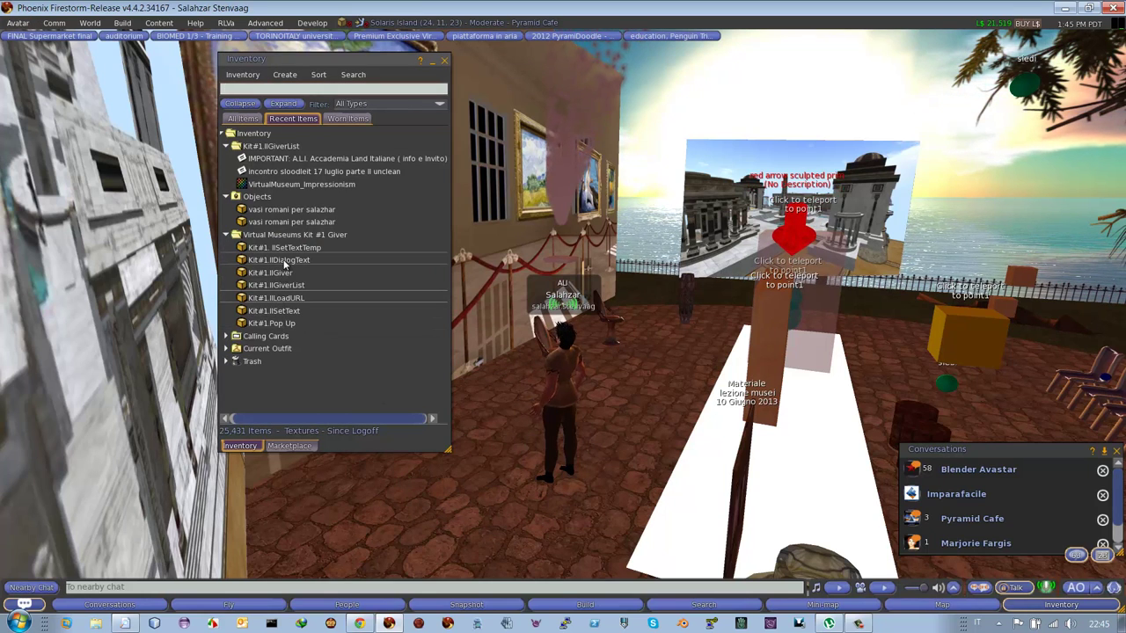
left_click_drag(283, 262, 475, 453)
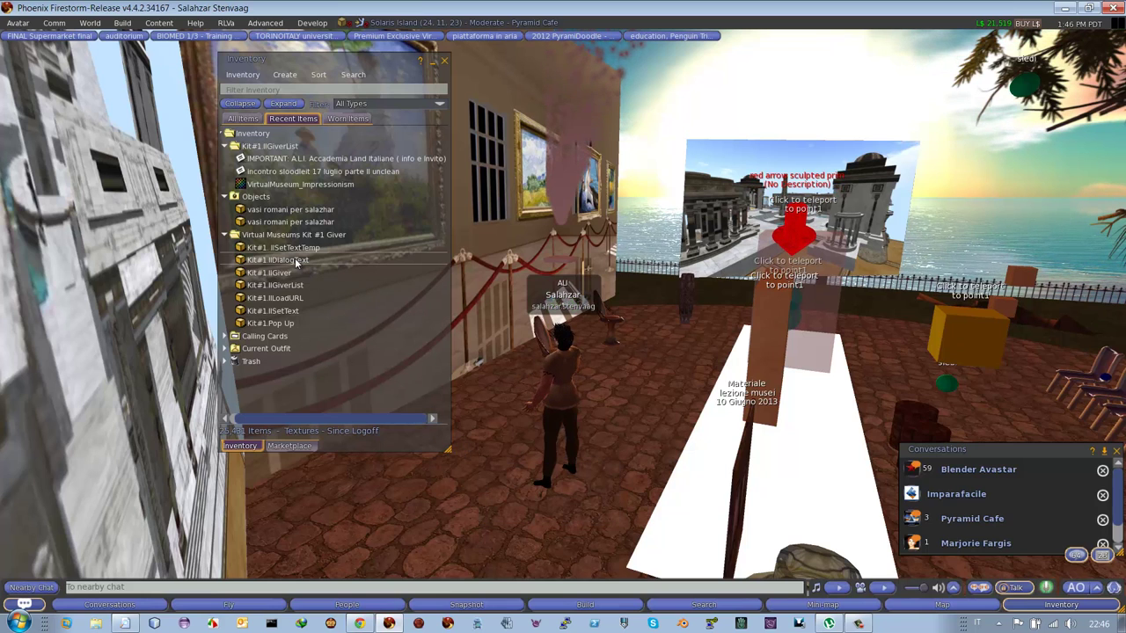
left_click_drag(296, 259, 466, 449)
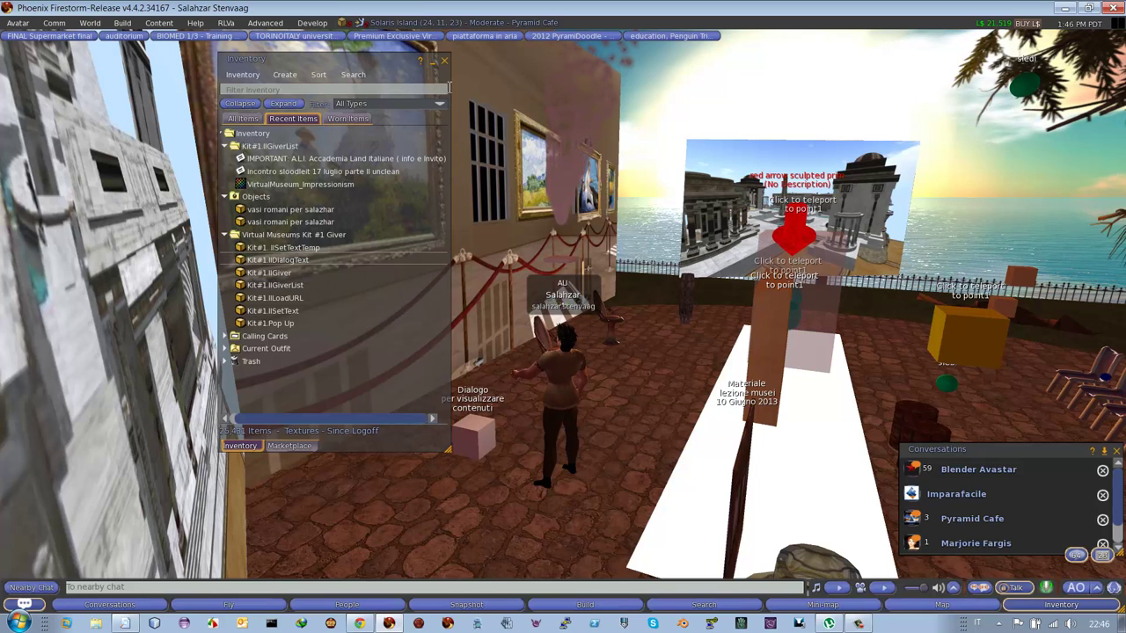
Step: Close the inventory, open the llDialogText cube for editing, and inspect its description and the scripts it contains
left_click(444, 60)
right_click(482, 444)
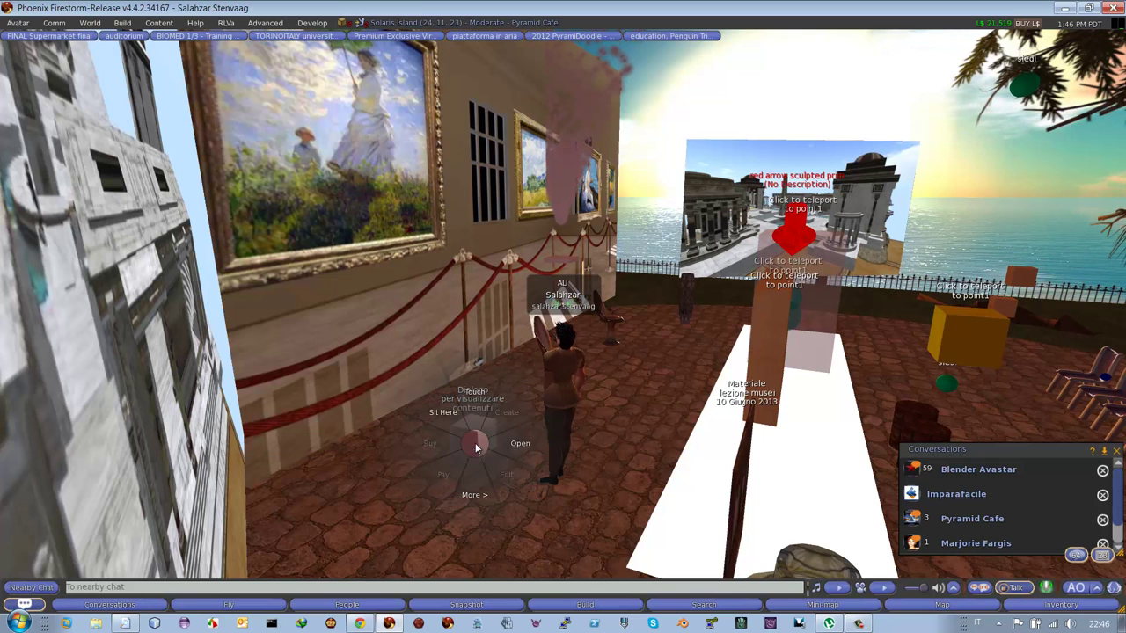
left_click(488, 461)
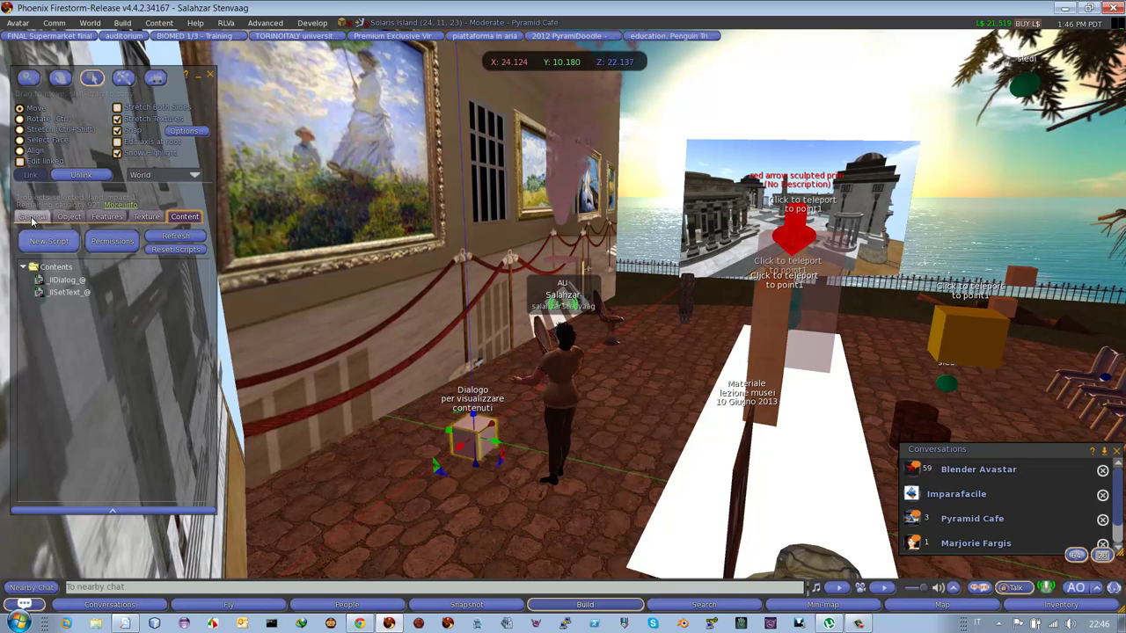
left_click(32, 216)
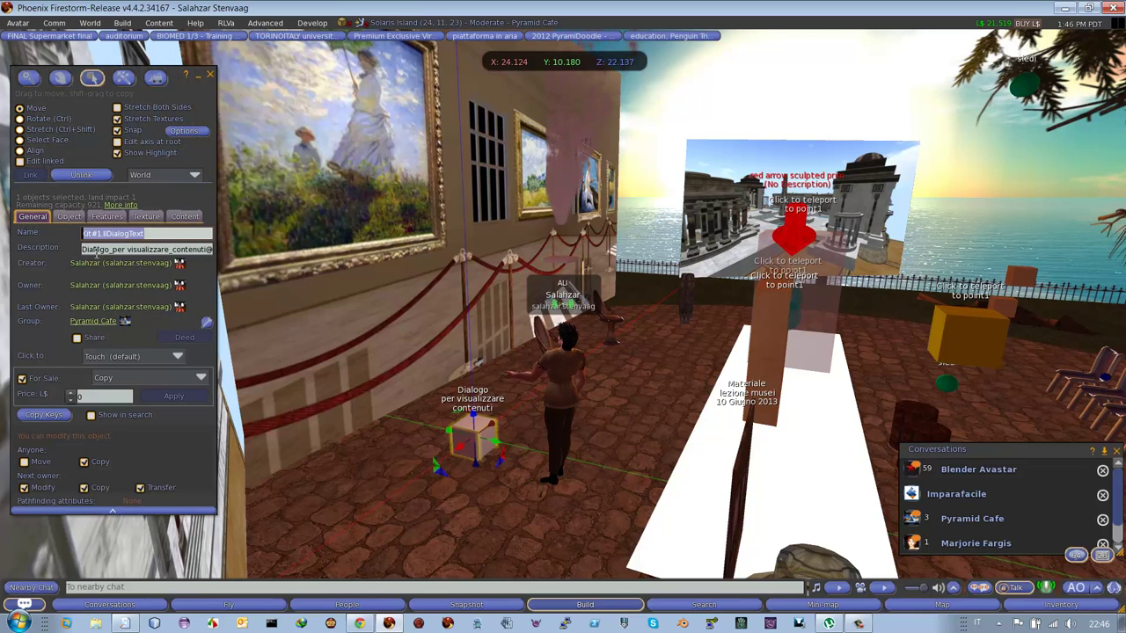
left_click(201, 251)
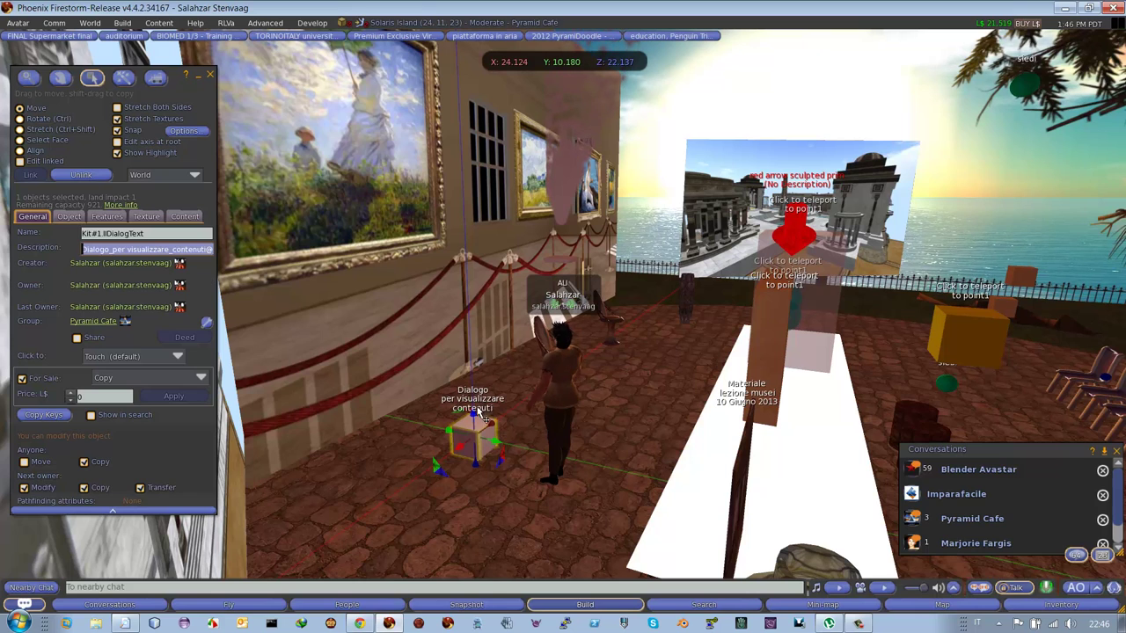
left_click(185, 216)
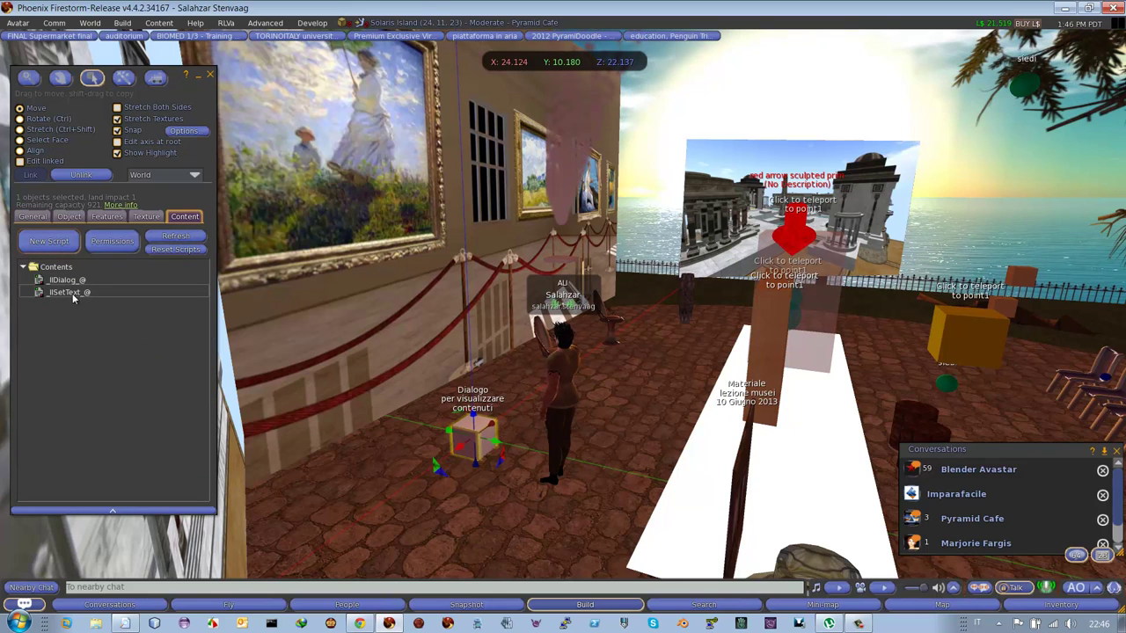
Step: Close the object editor, touch the llDialogText cube to open its dialog, and answer it with OK
left_click(210, 76)
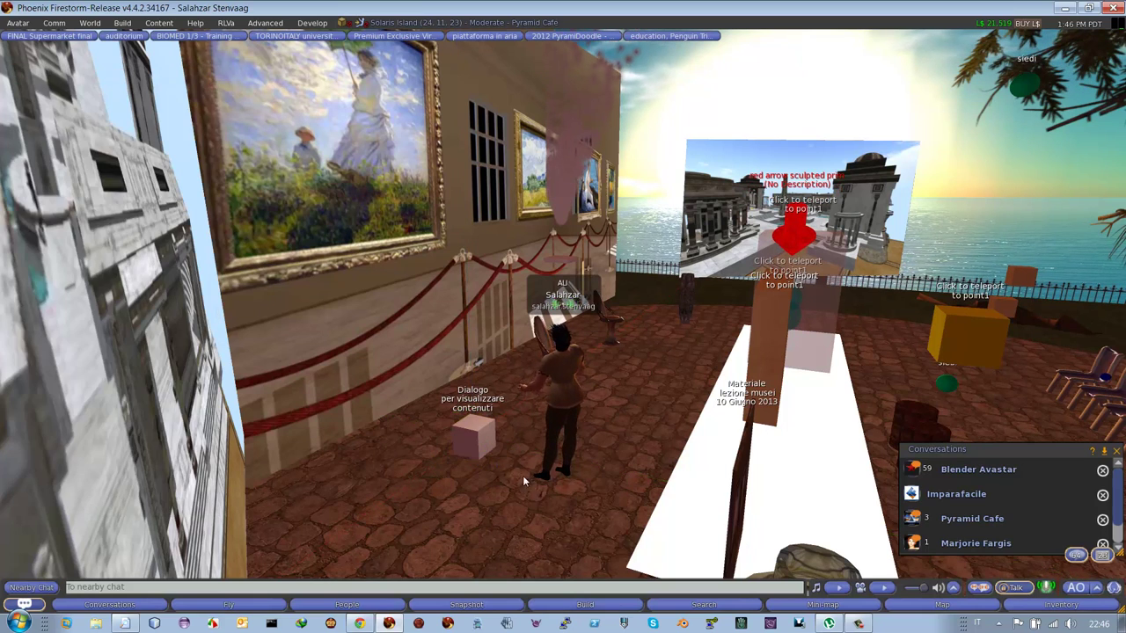
left_click(472, 443)
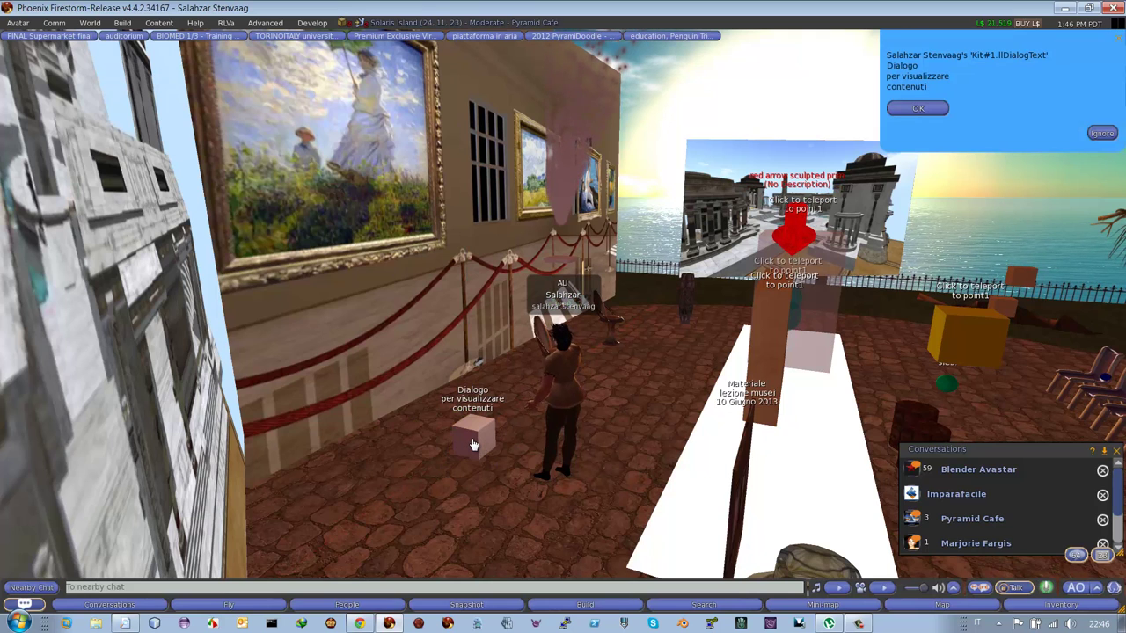
left_click(932, 109)
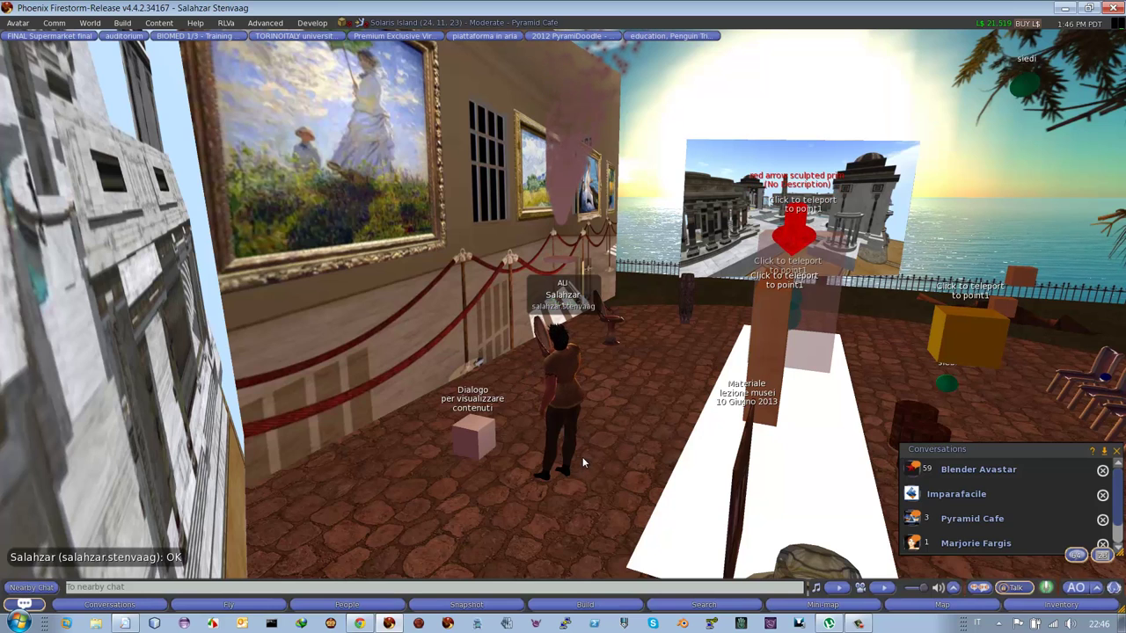
Step: Delete the llDialogText cube and place Kit#1.Pop Up from the recent inventory on the ground beside the avatar
right_click(476, 442)
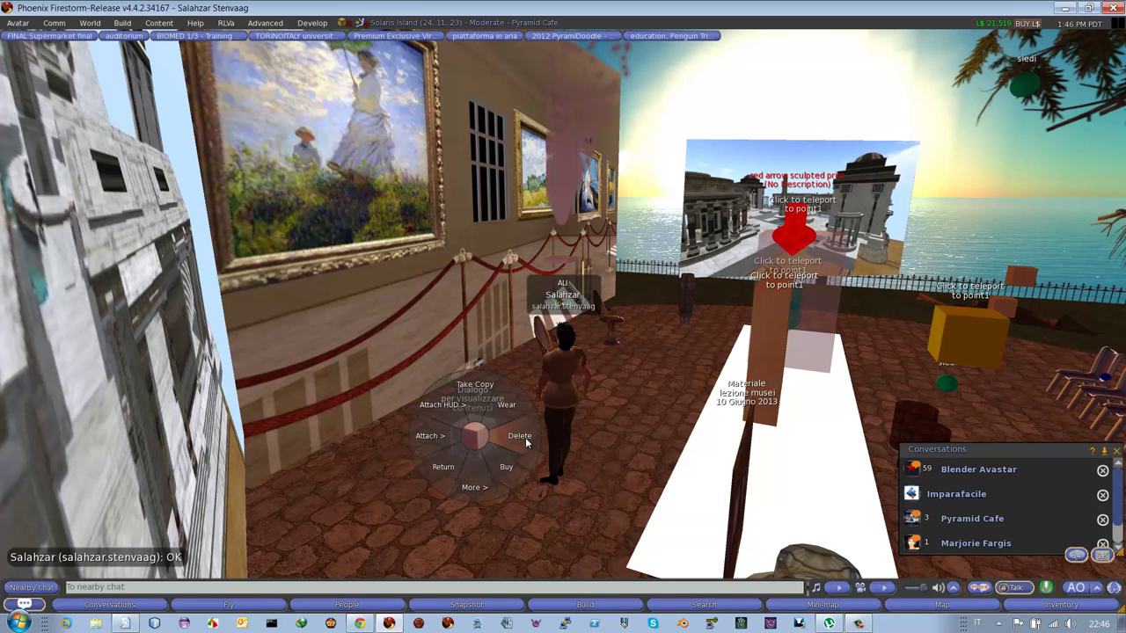
left_click(535, 439)
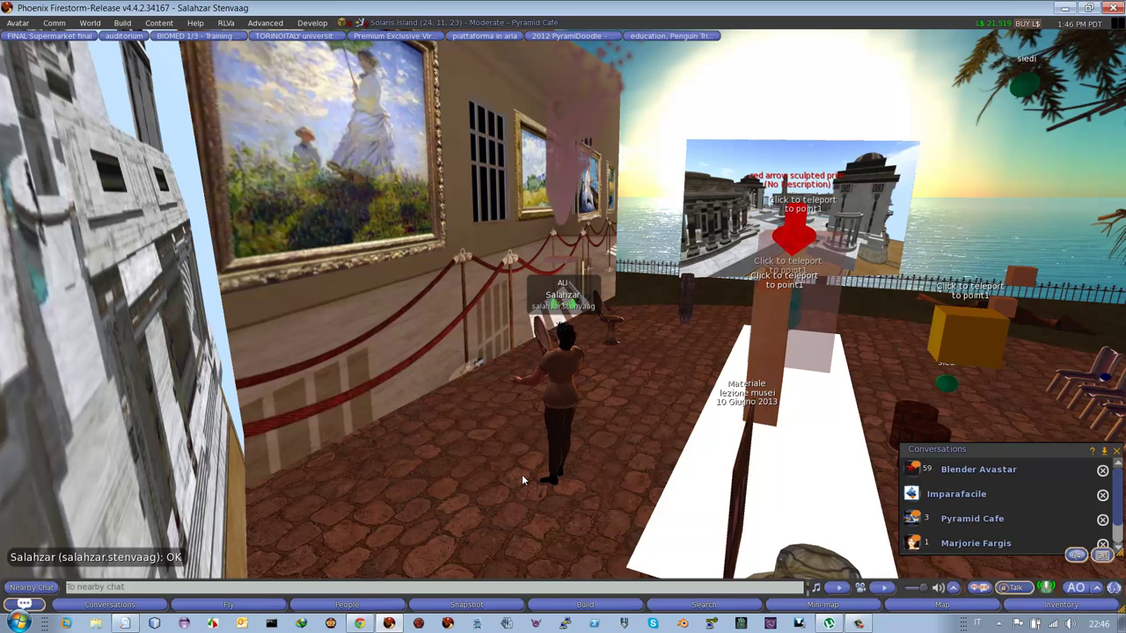
key("ctrl+i")
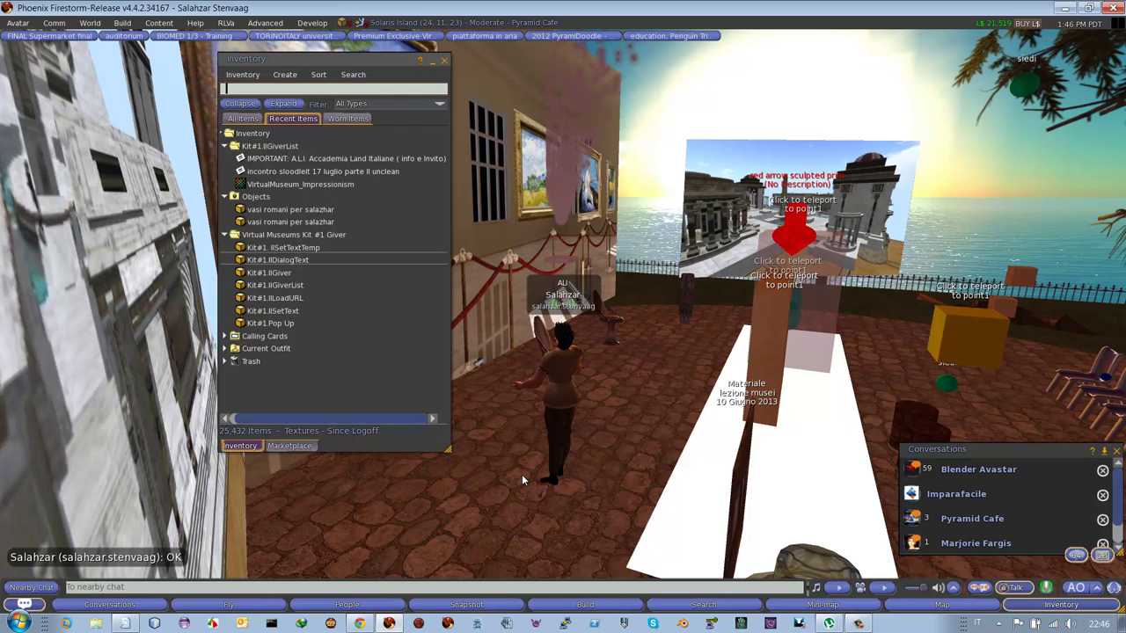
left_click(261, 324)
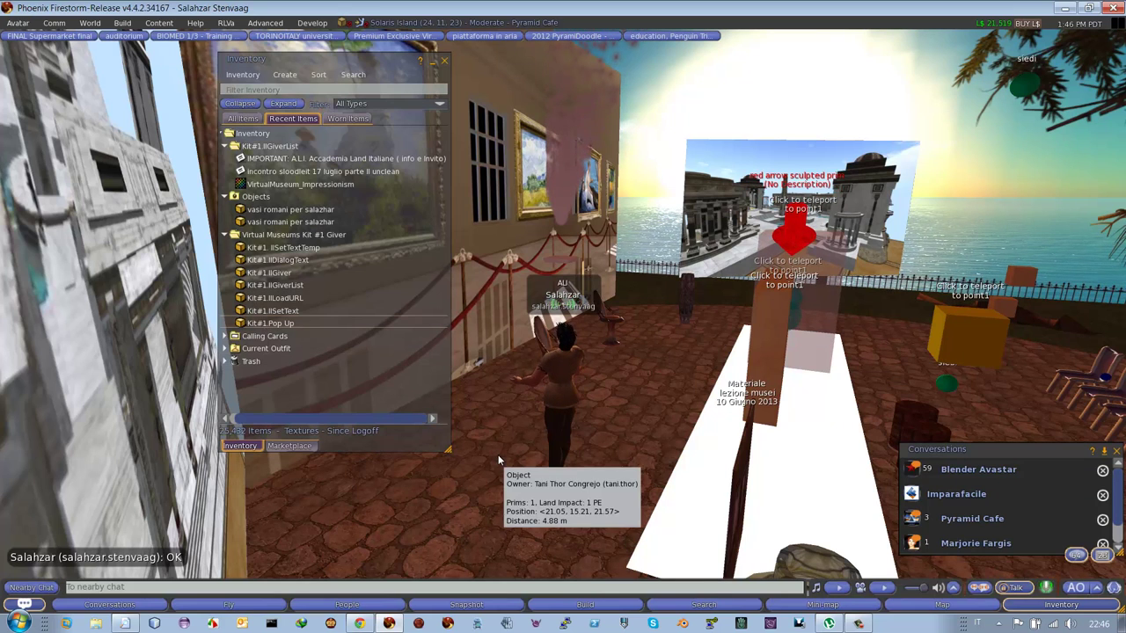
left_click(445, 63)
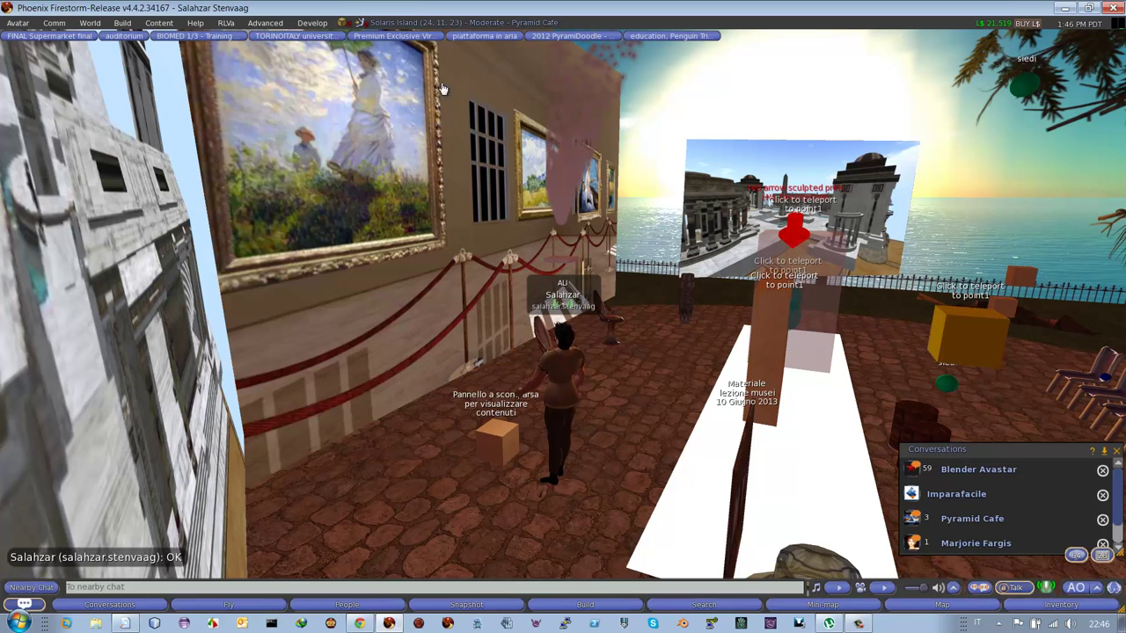
Step: Touch the Pop Up cube to display its poster panel, and touch the panel and cube again to test the pop-up
left_click(499, 442)
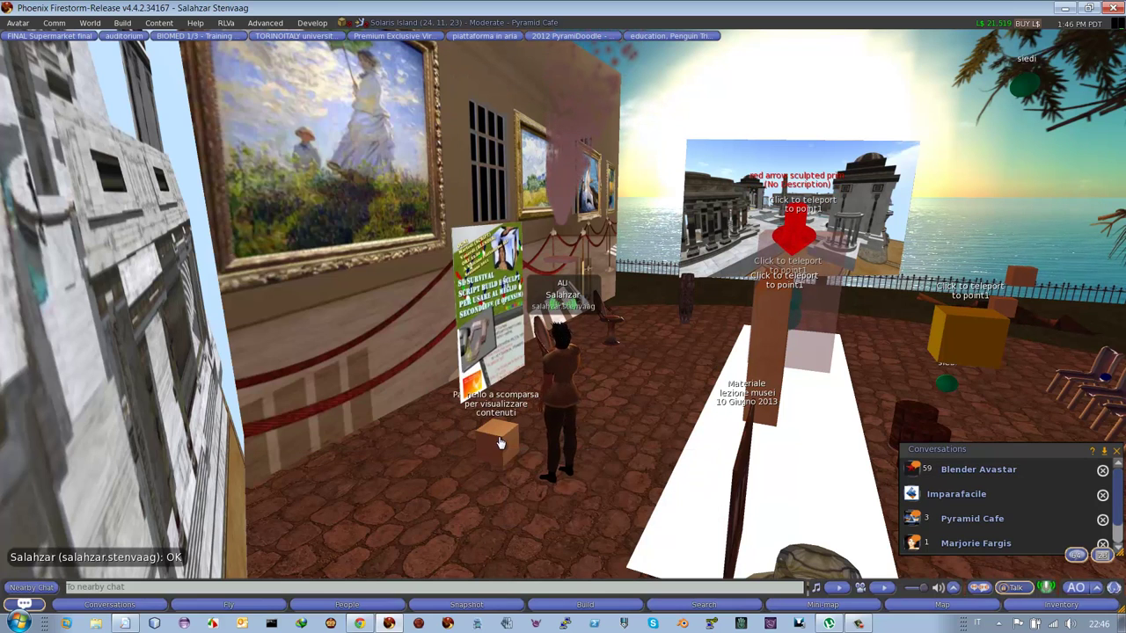
mouse_move(481, 337)
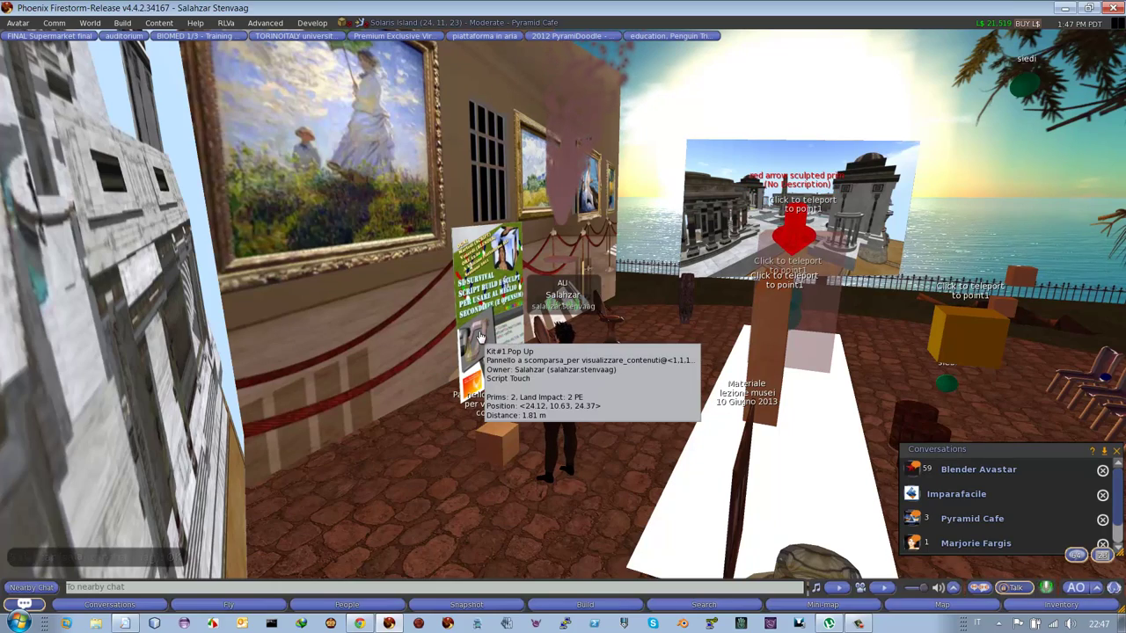
left_click(482, 337)
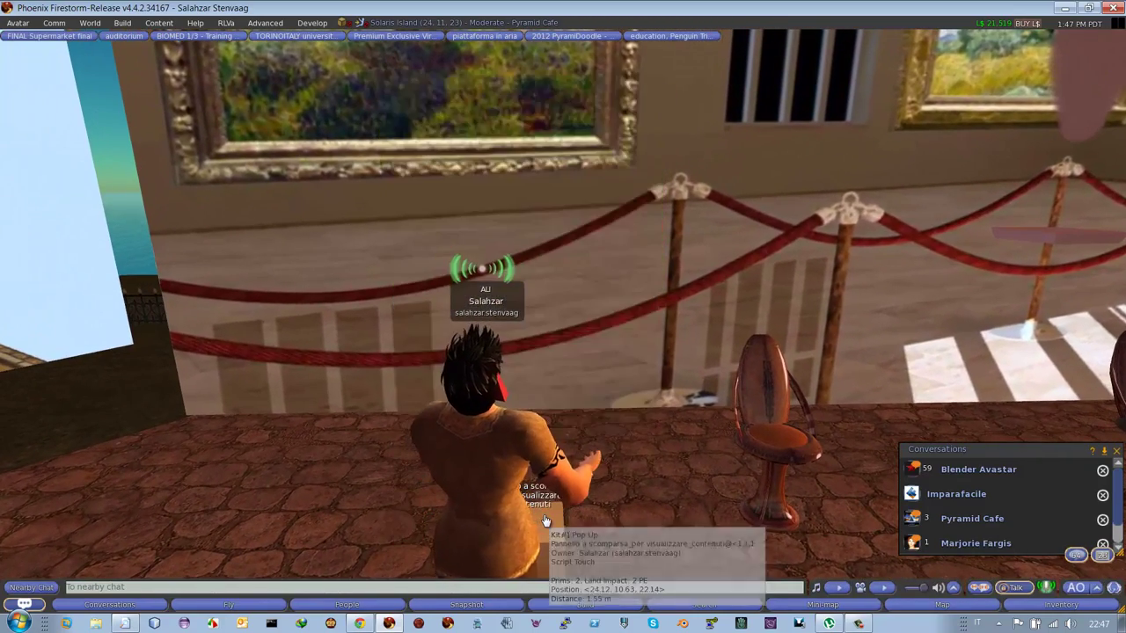
left_click(545, 521)
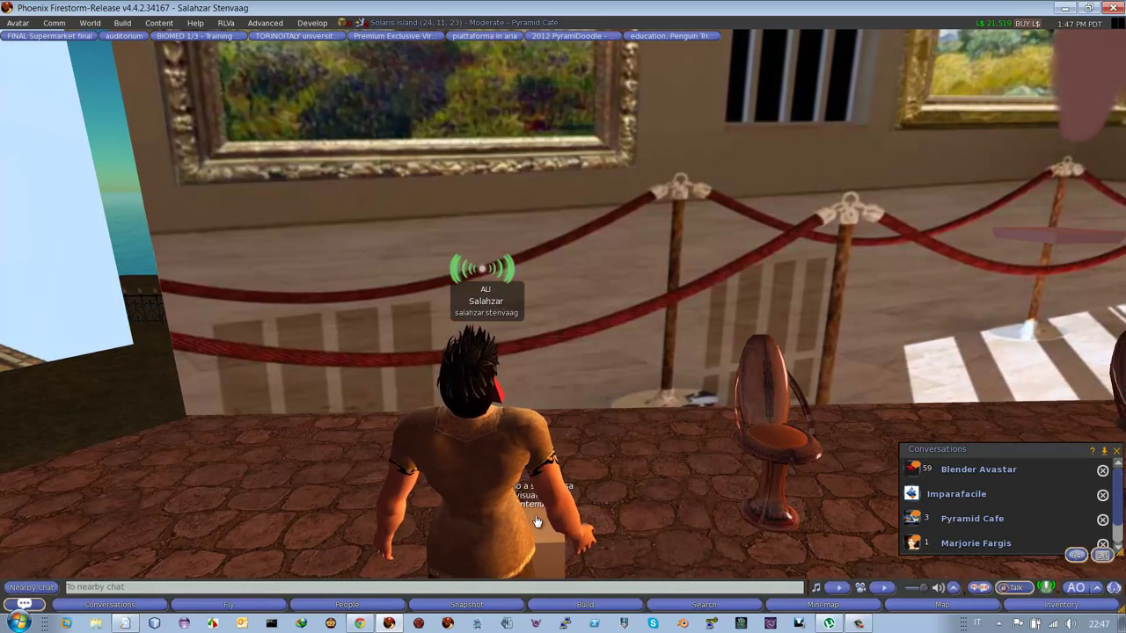
key("Escape")
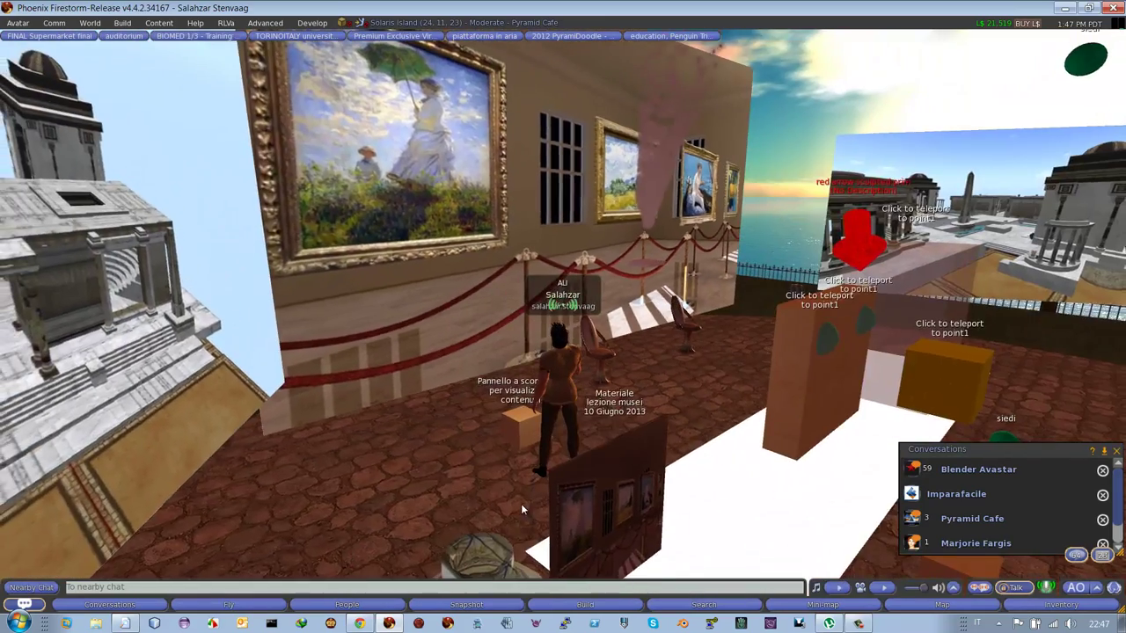
Step: Open the Pop Up cube for editing and select only its transparent linked panel above the cube
key("Up")
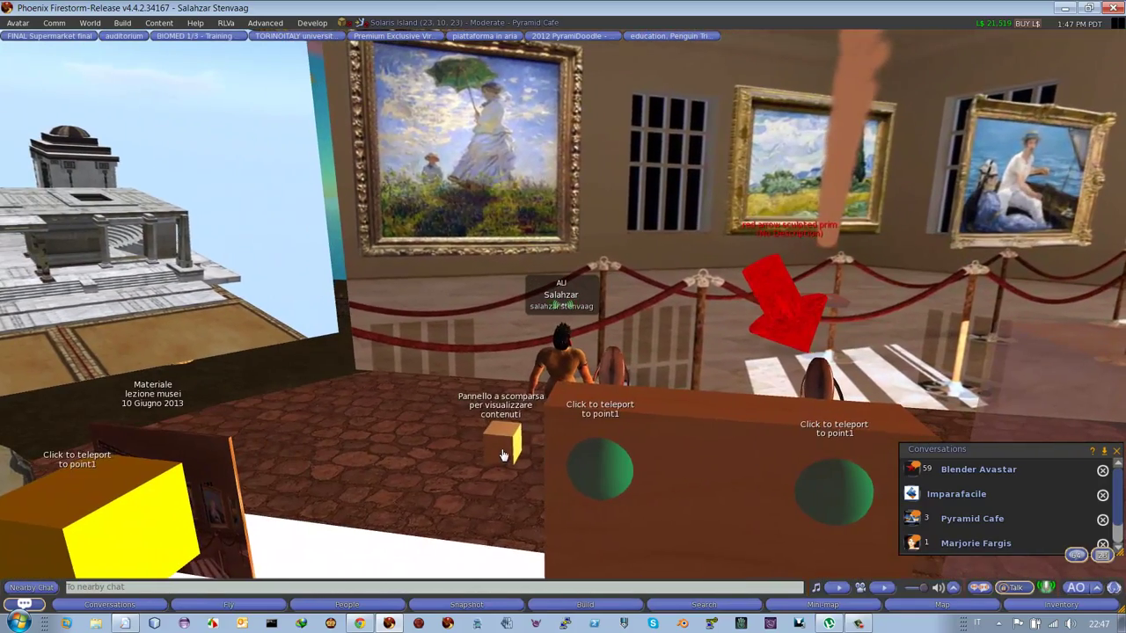
right_click(501, 451)
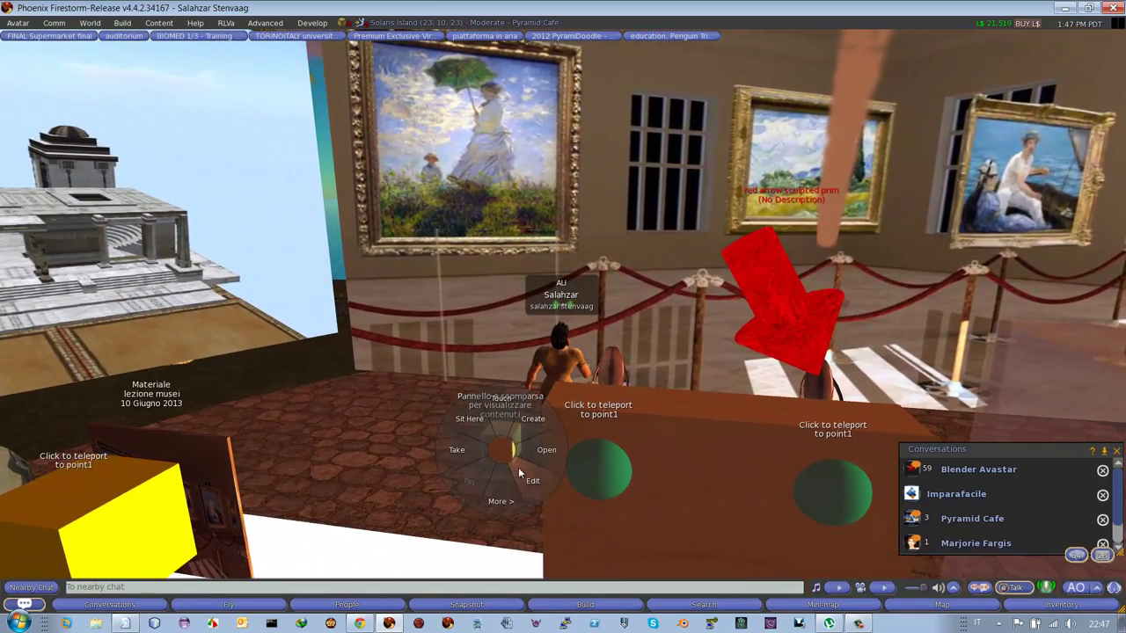
left_click(520, 475)
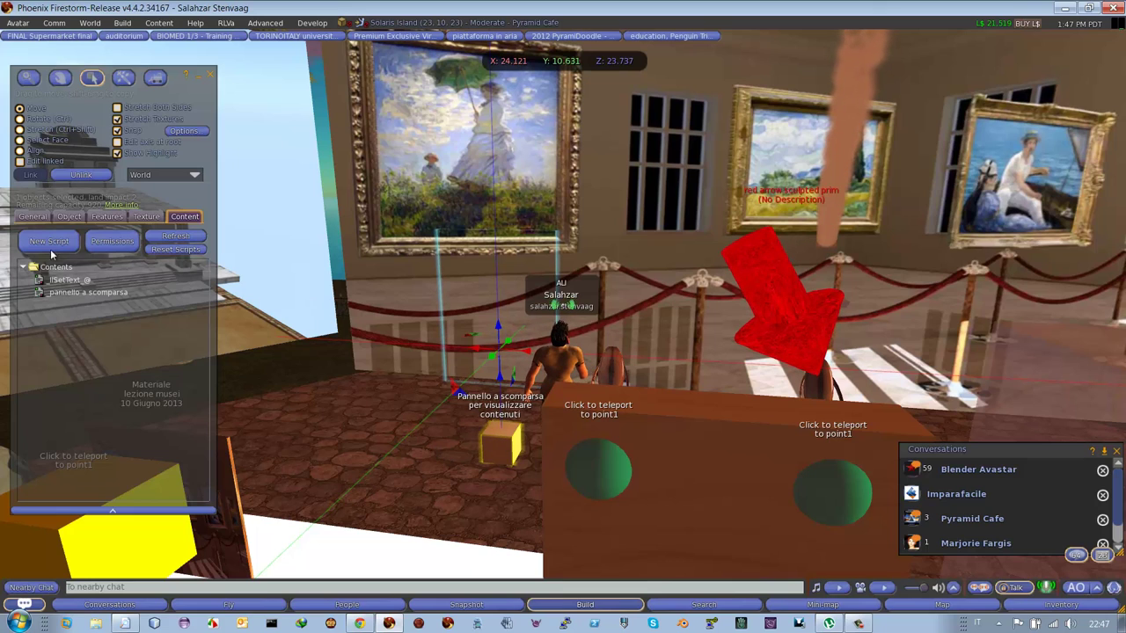
left_click(24, 164)
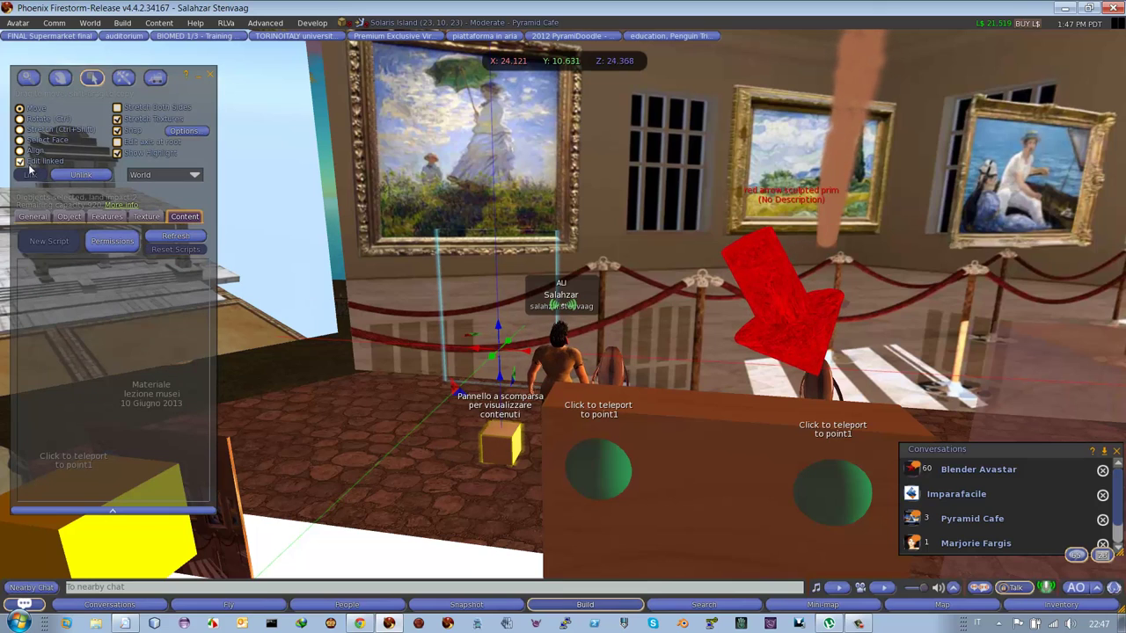
left_click(486, 312)
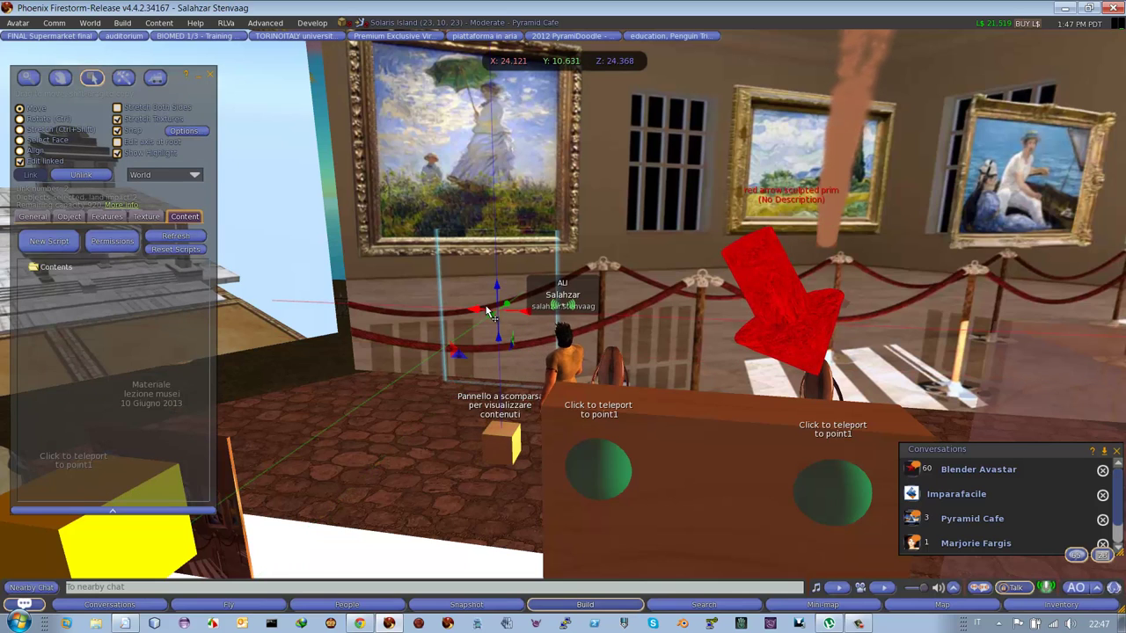
Step: Replace the pop-up panel's texture with Italia - Texture 1 from the Italia folder and close the object editor
left_click(146, 217)
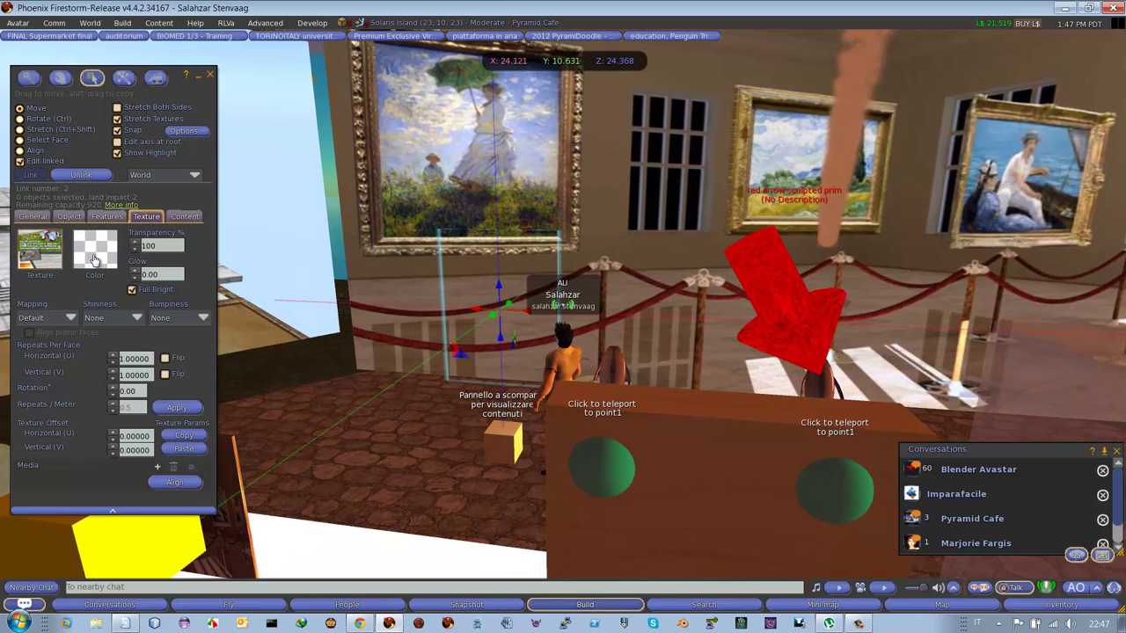
left_click(40, 251)
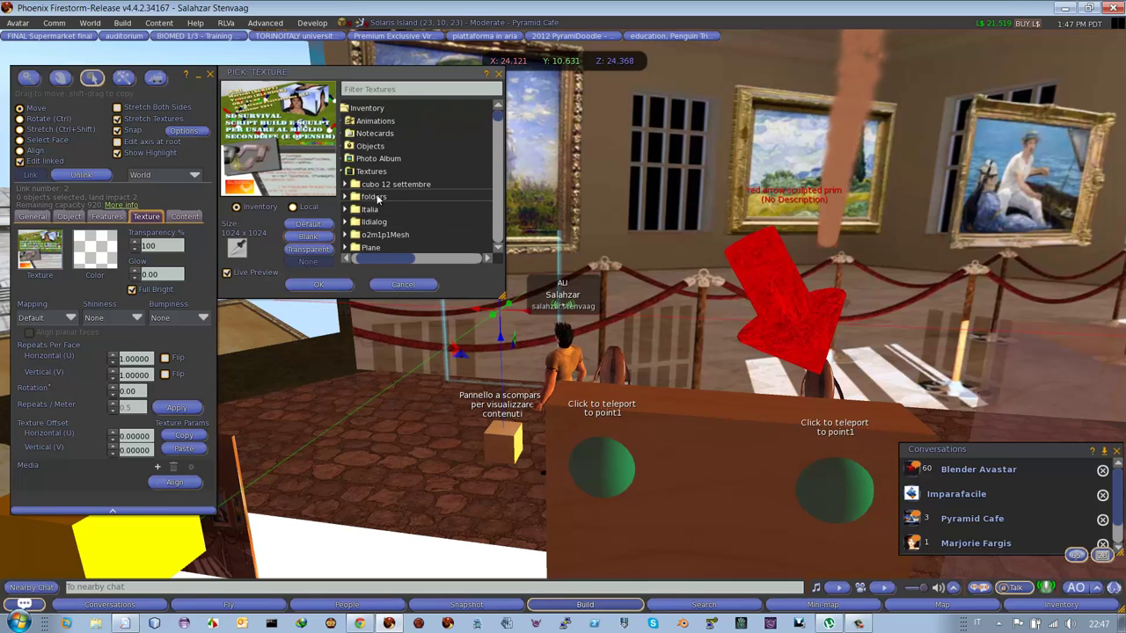
left_click(345, 211)
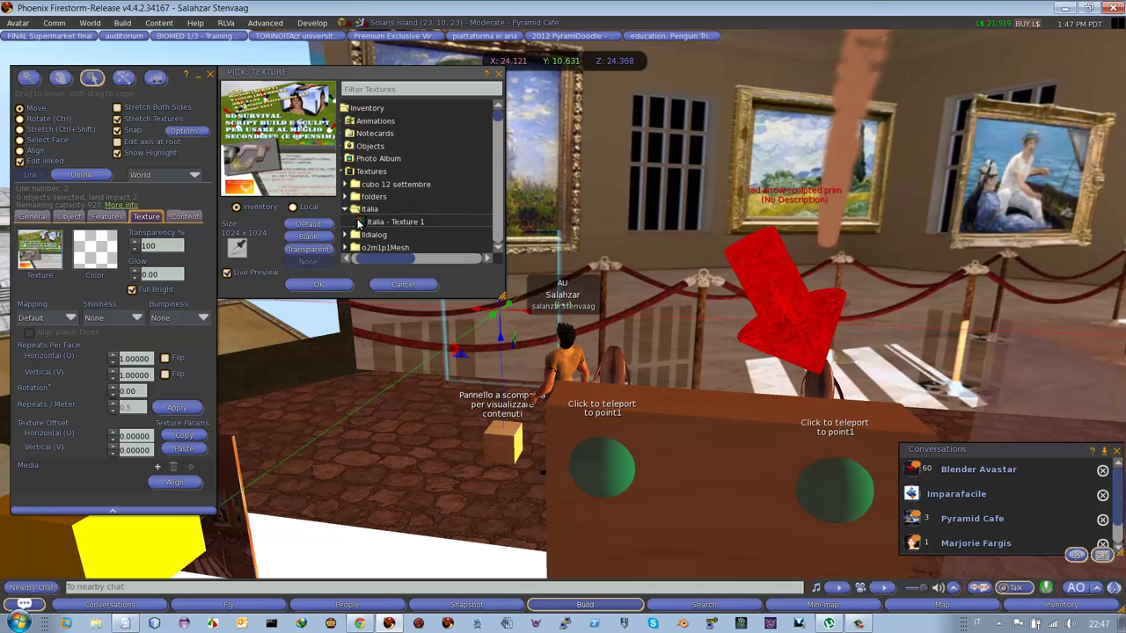
left_click(369, 222)
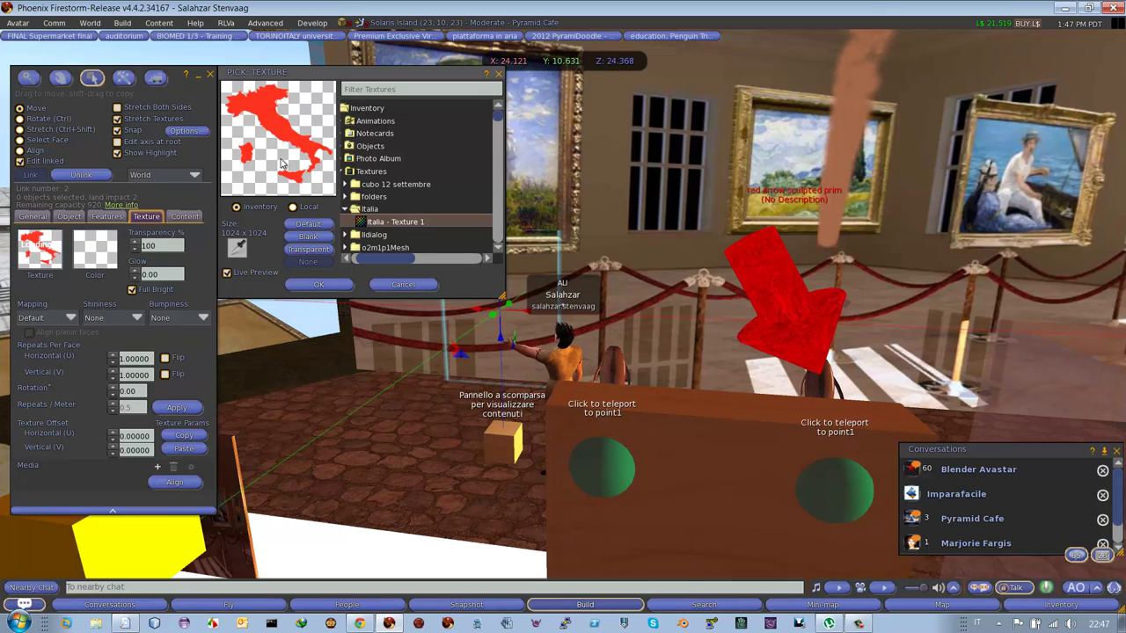
left_click(319, 286)
left_click(211, 76)
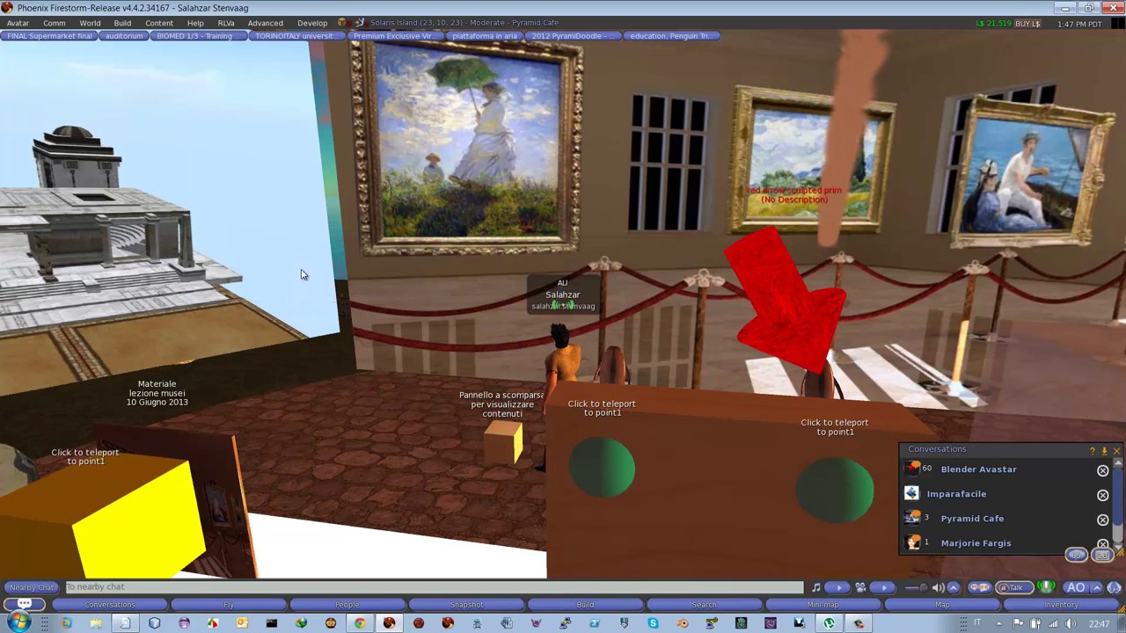
Step: Touch the Pop Up cube to display the retextured panel, and examine the cube up close
left_click(497, 444)
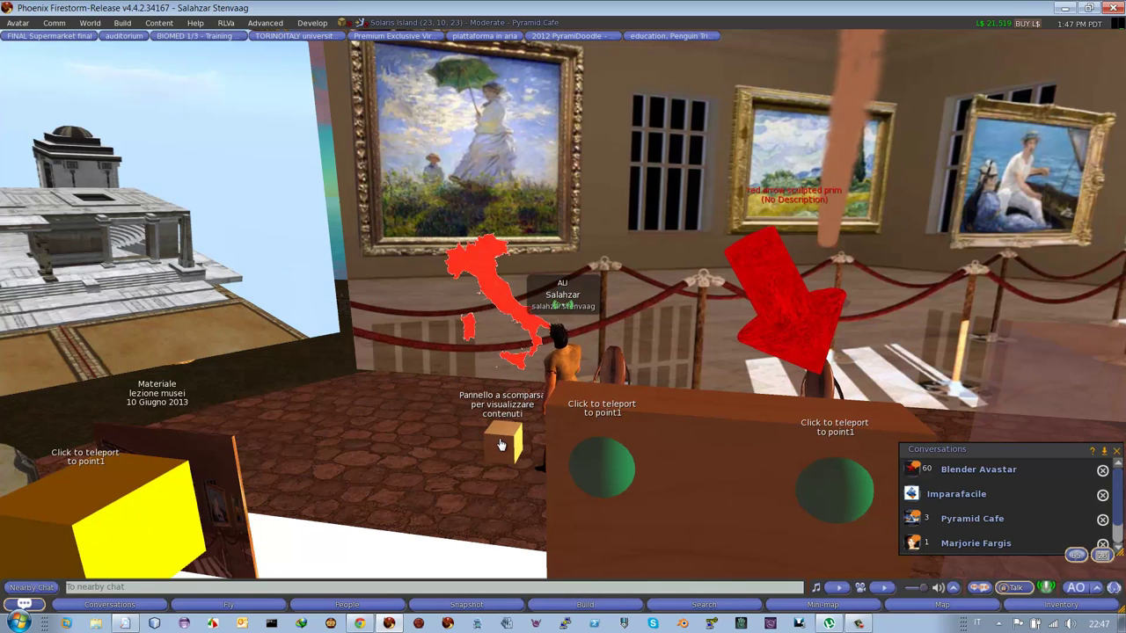
mouse_move(498, 446)
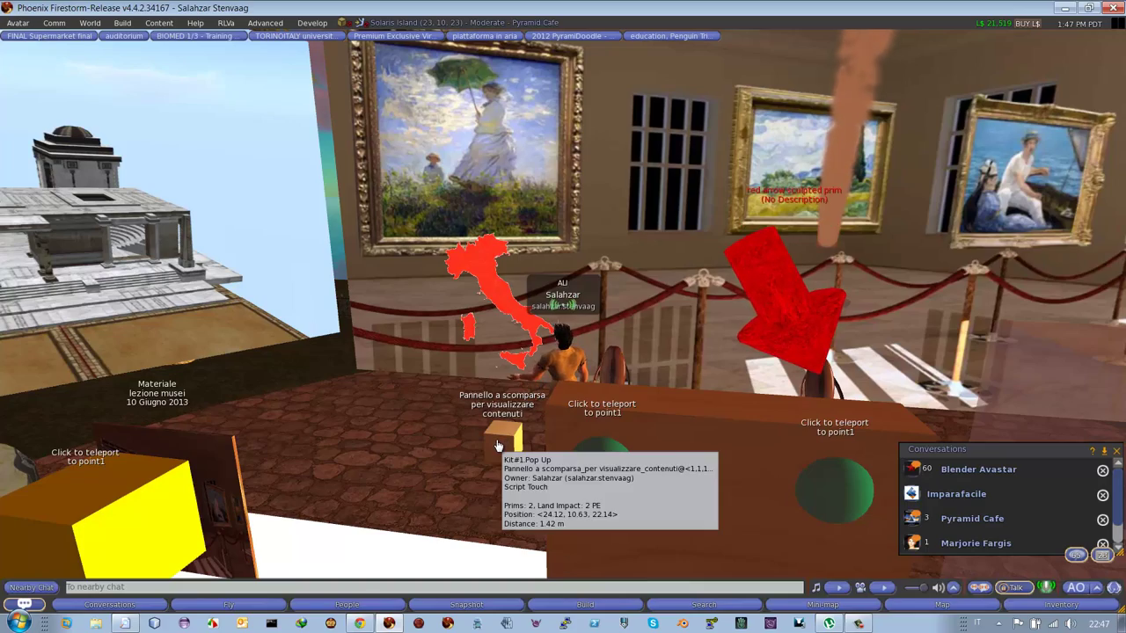
left_click_drag(496, 448, 559, 327, "alt")
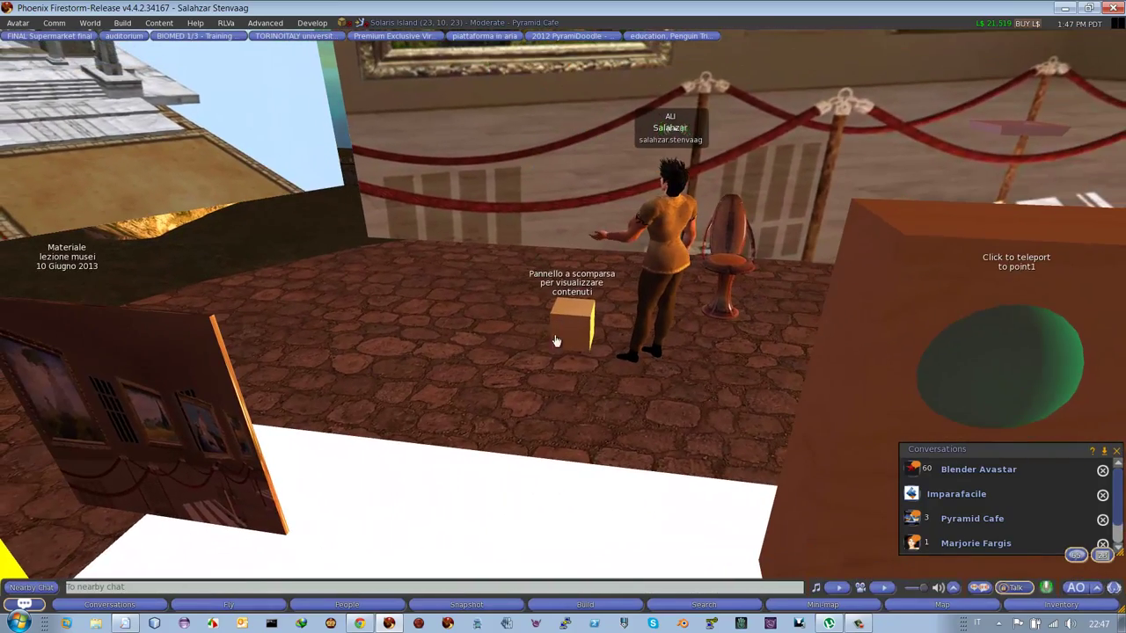
key("Escape")
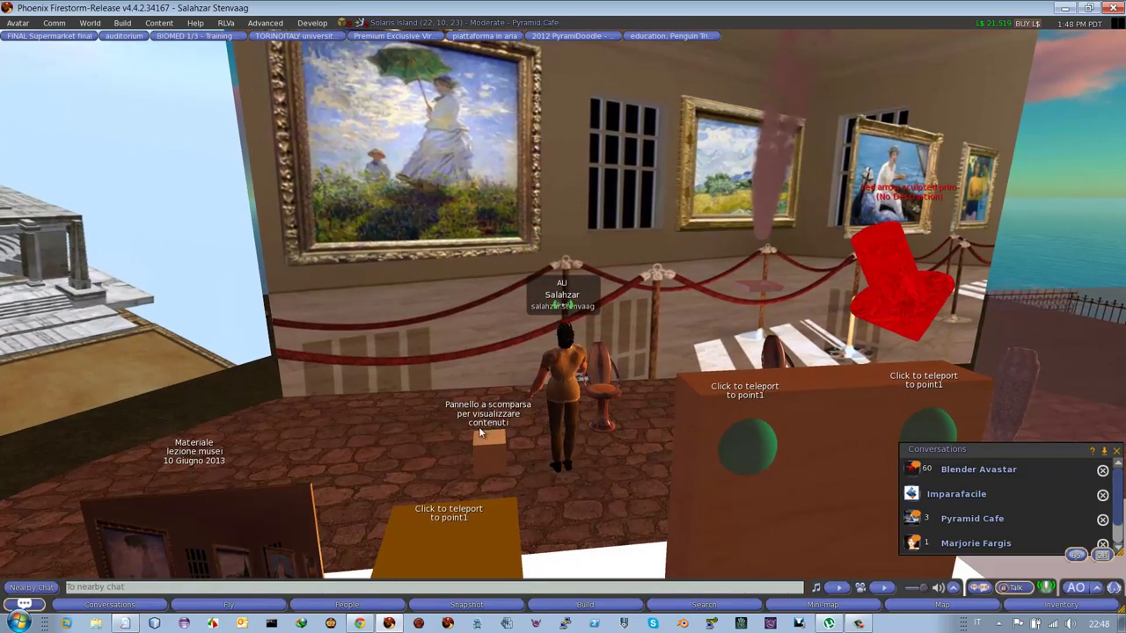
mouse_move(480, 445)
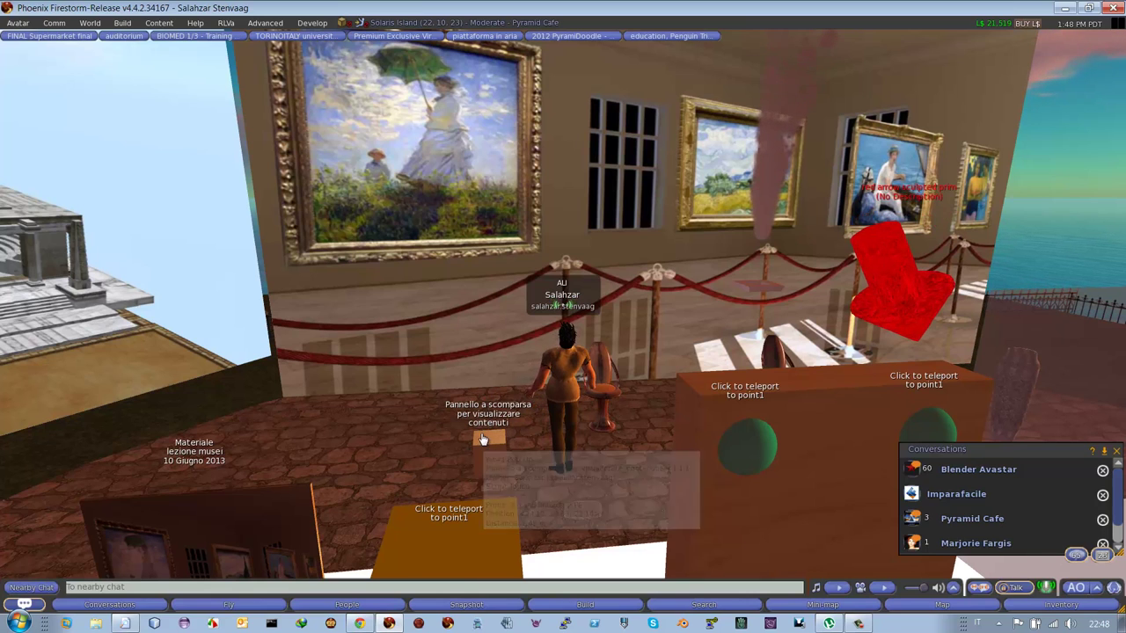
Step: Create a new box on the ground beside the Pop Up cube and open its contents list
right_click(374, 457)
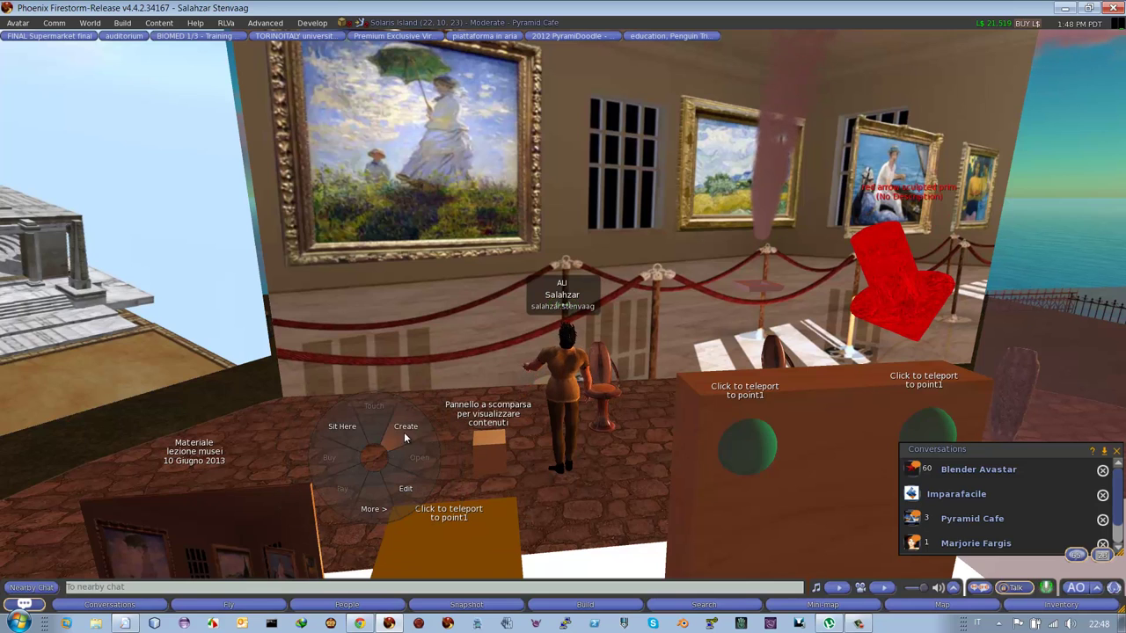
left_click(395, 475)
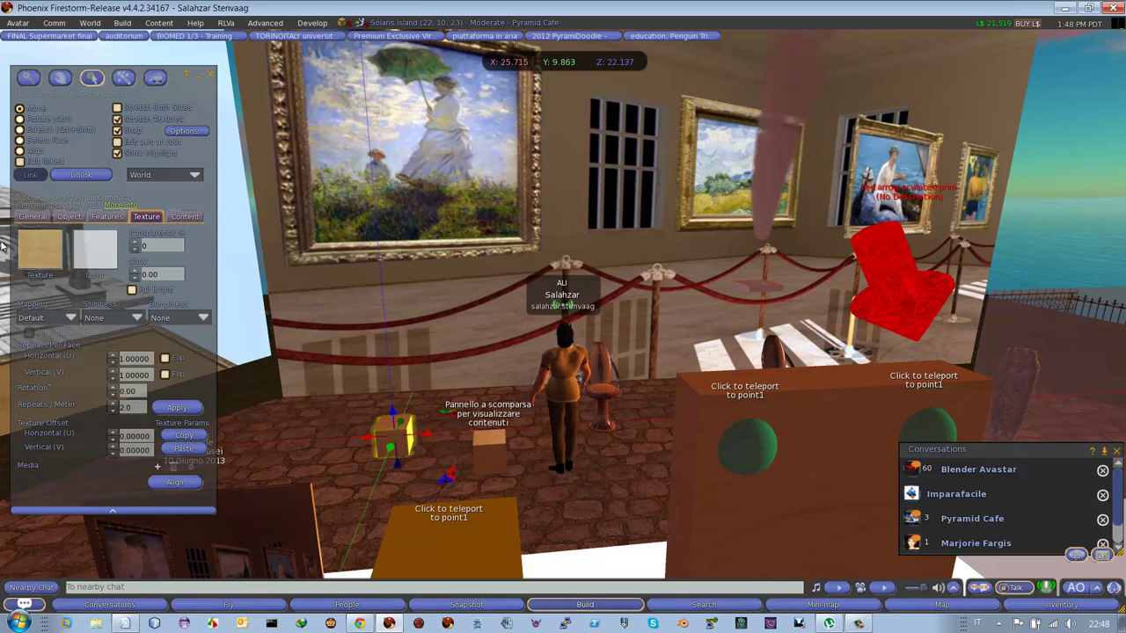
left_click(33, 217)
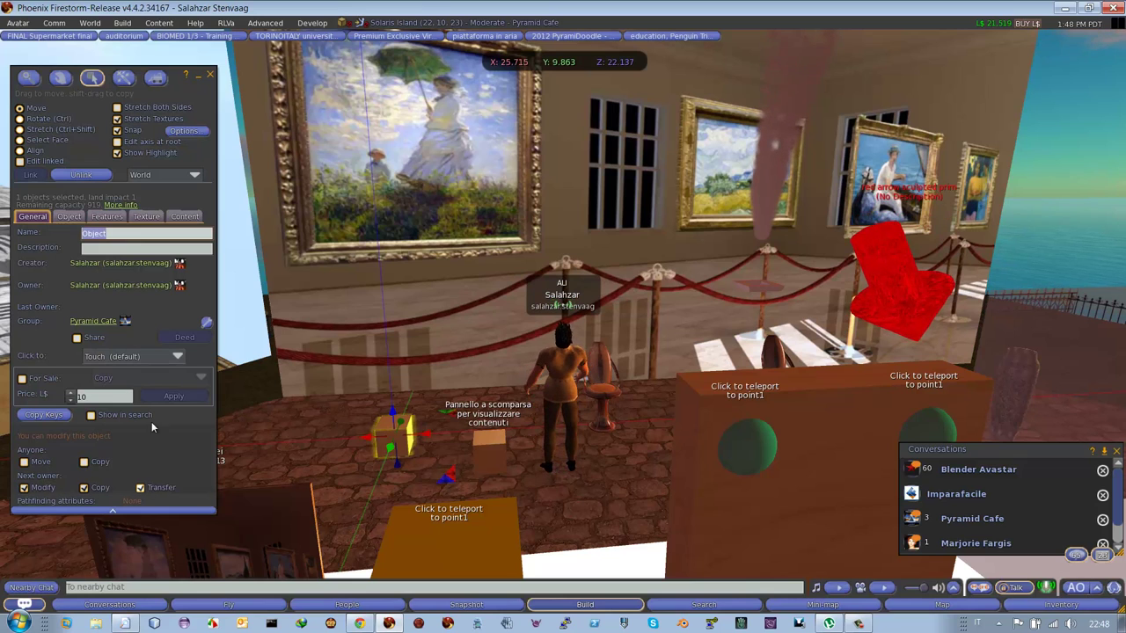
left_click(185, 218)
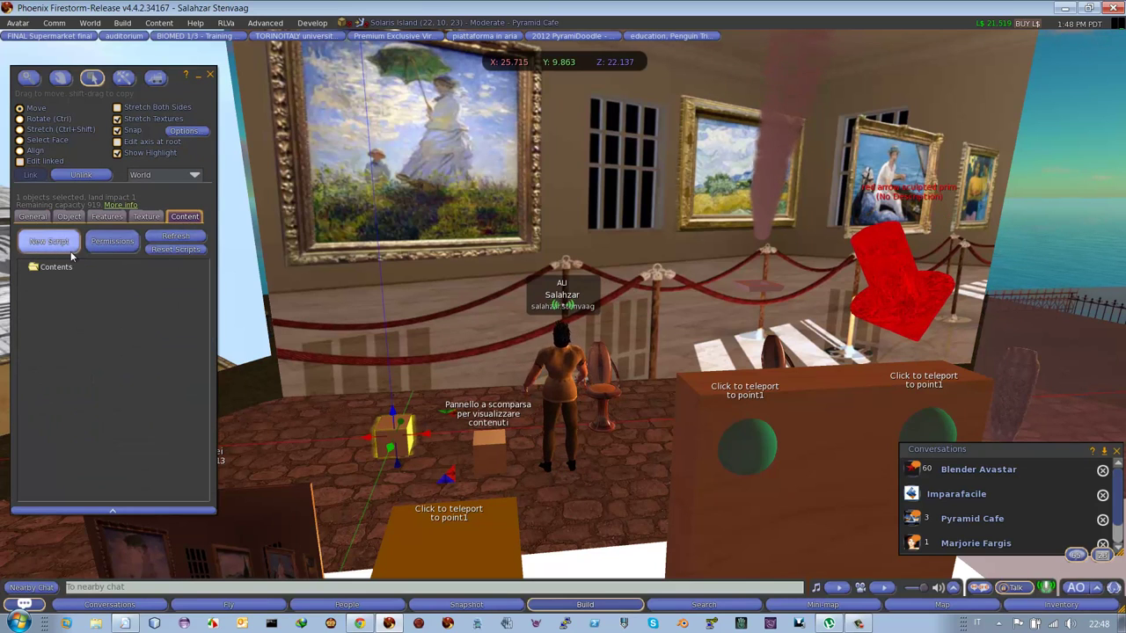
Step: Search the entire inventory for "clean" and expand the matching folders down to Textures Abstract
key("ctrl+i")
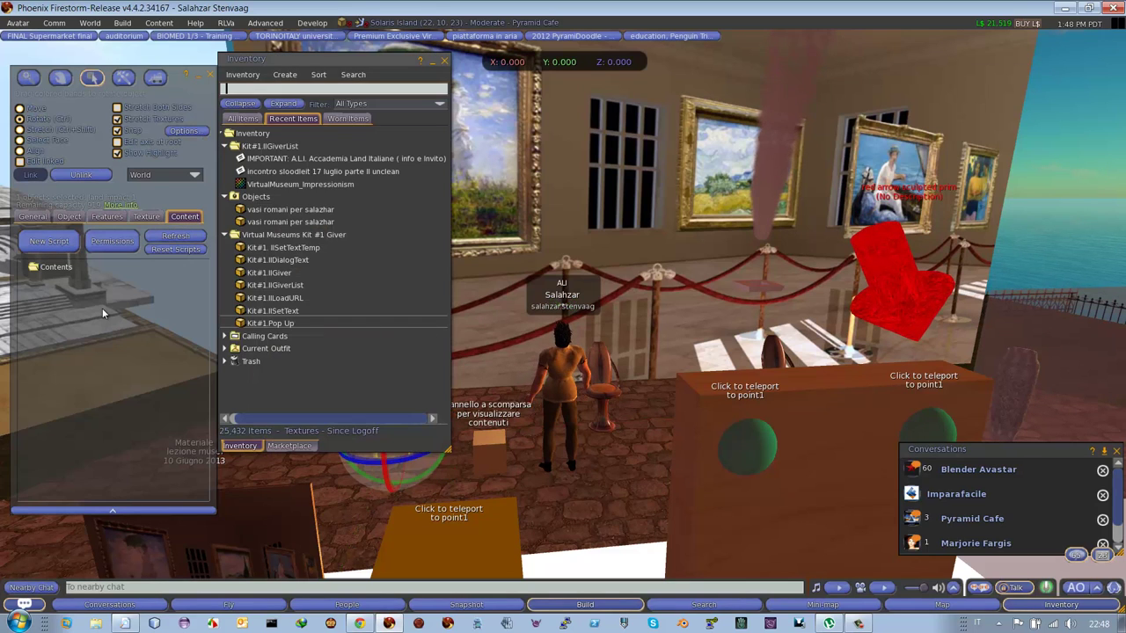
type("clean")
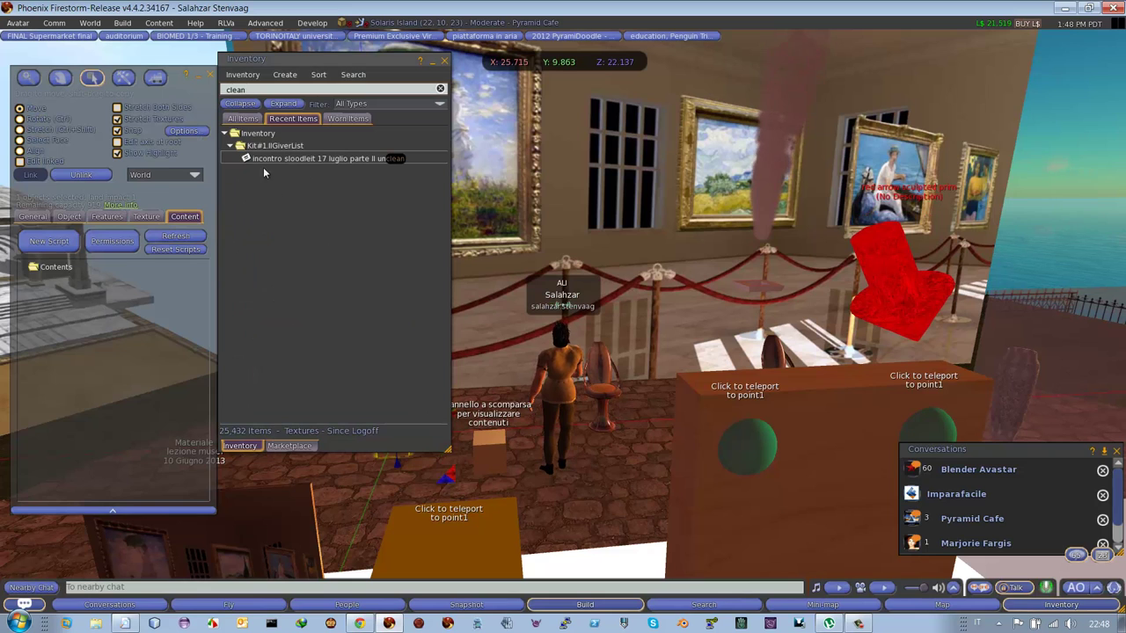
left_click(243, 117)
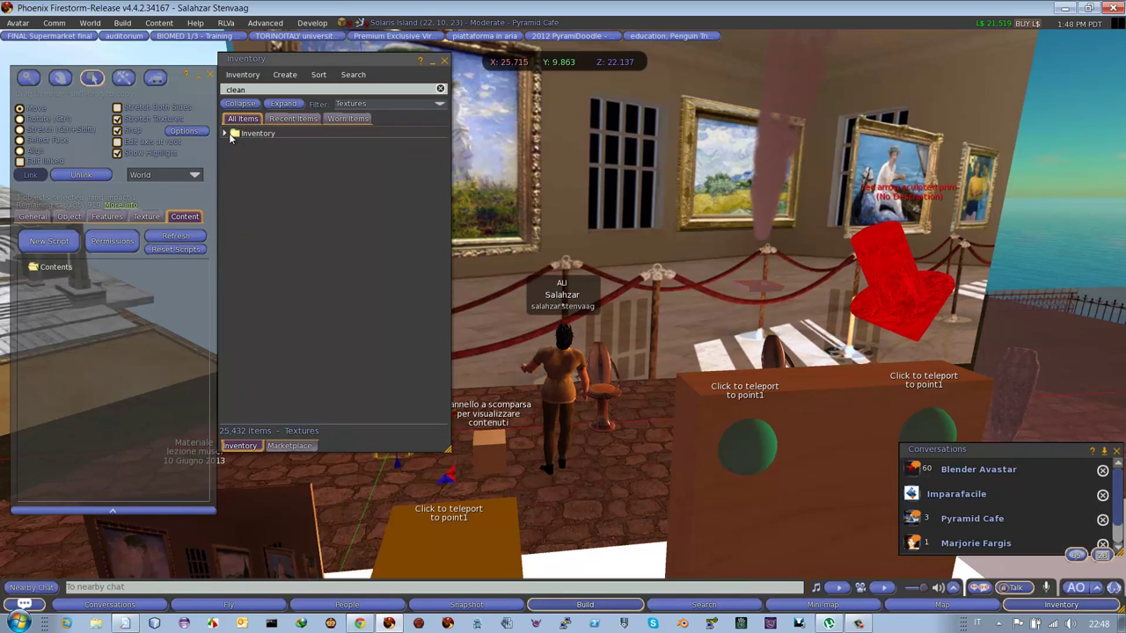
left_click(232, 146)
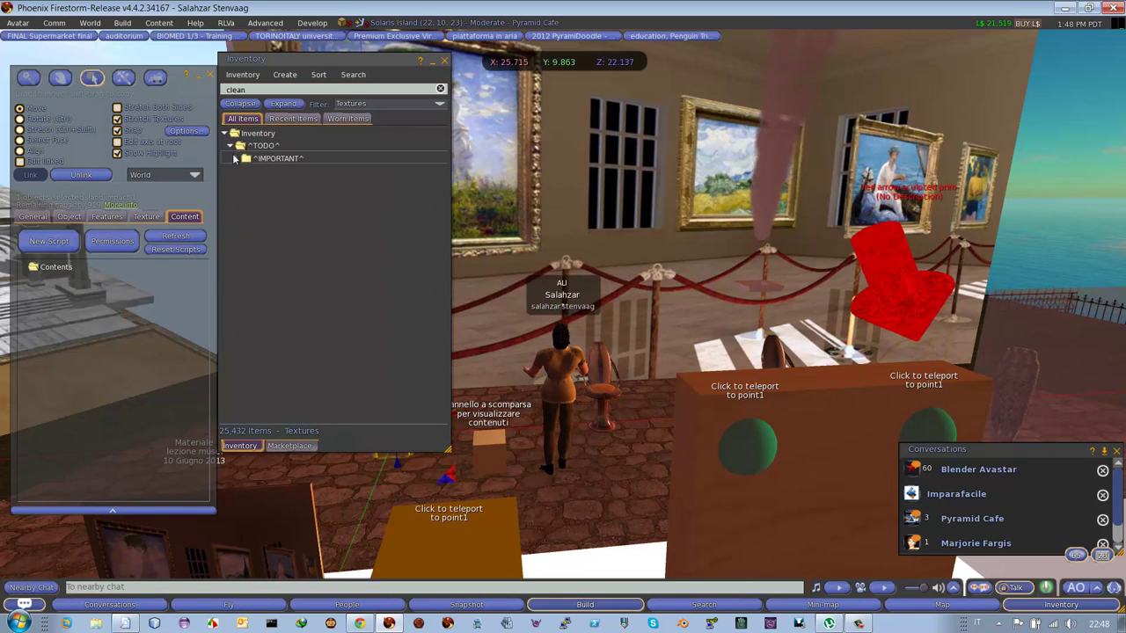
left_click(235, 158)
left_click(241, 172)
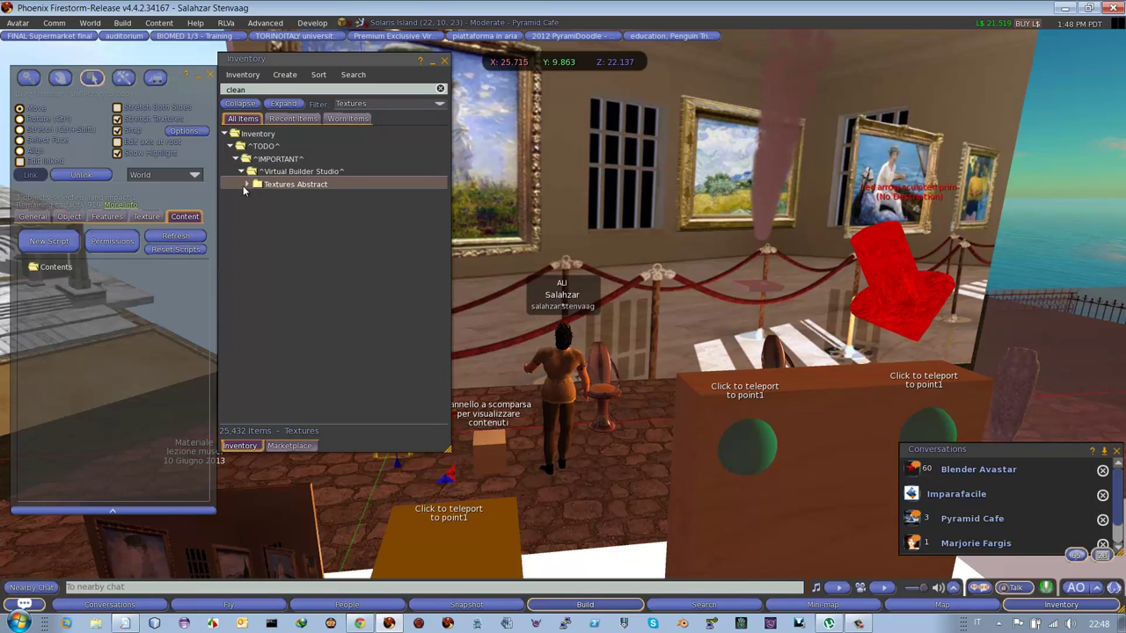
left_click(248, 184)
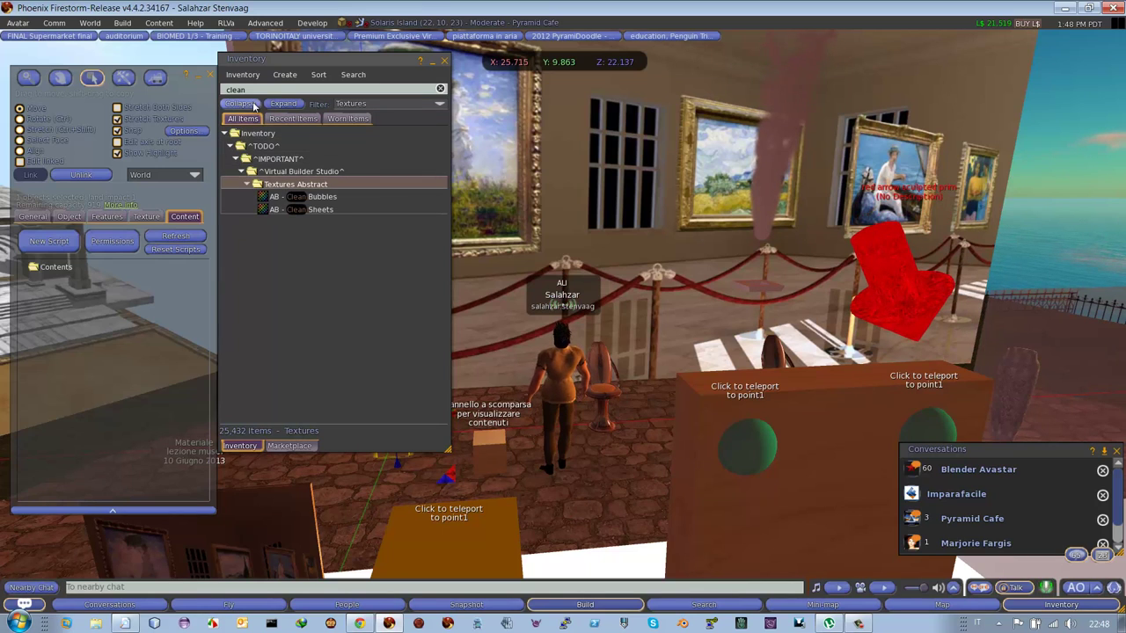
Step: Change the inventory search term to "clear"
double_click(232, 89)
key("BackSpace")
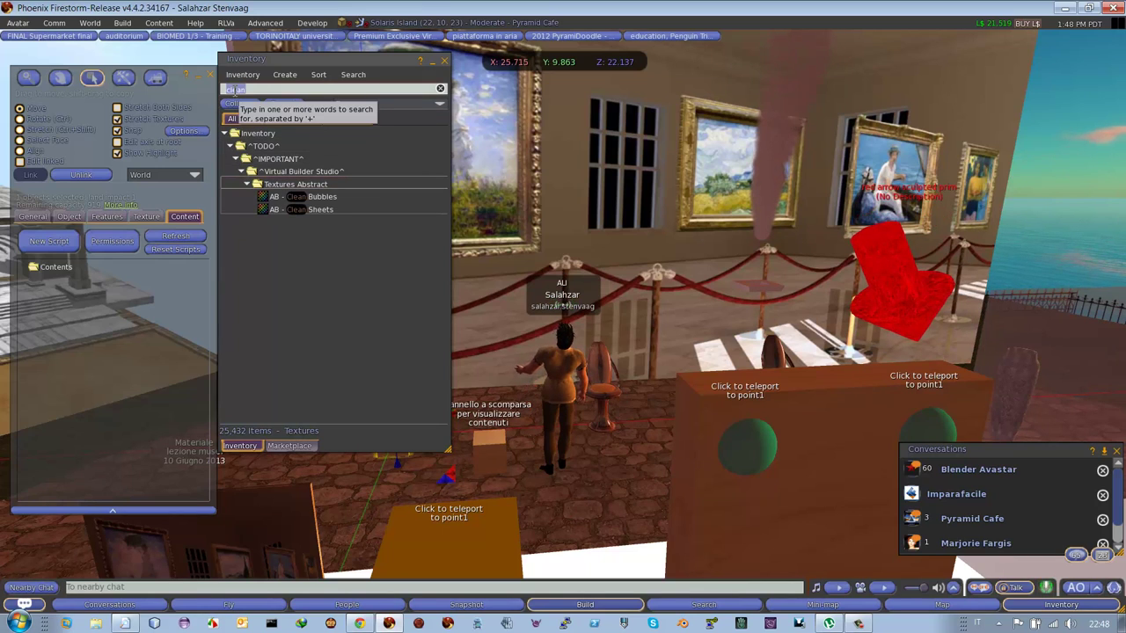
type("clear")
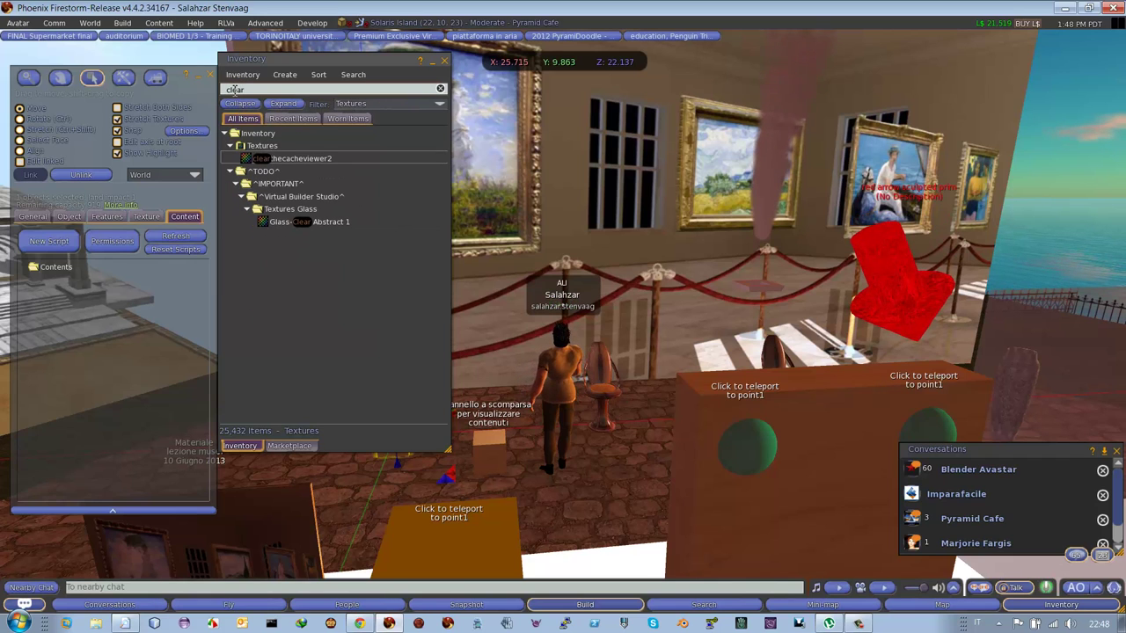
Step: Search the inventory for "remove", and replace that term with "cleaner"
key("BackSpace")
key("BackSpace")
key("BackSpace")
key("BackSpace")
key("BackSpace")
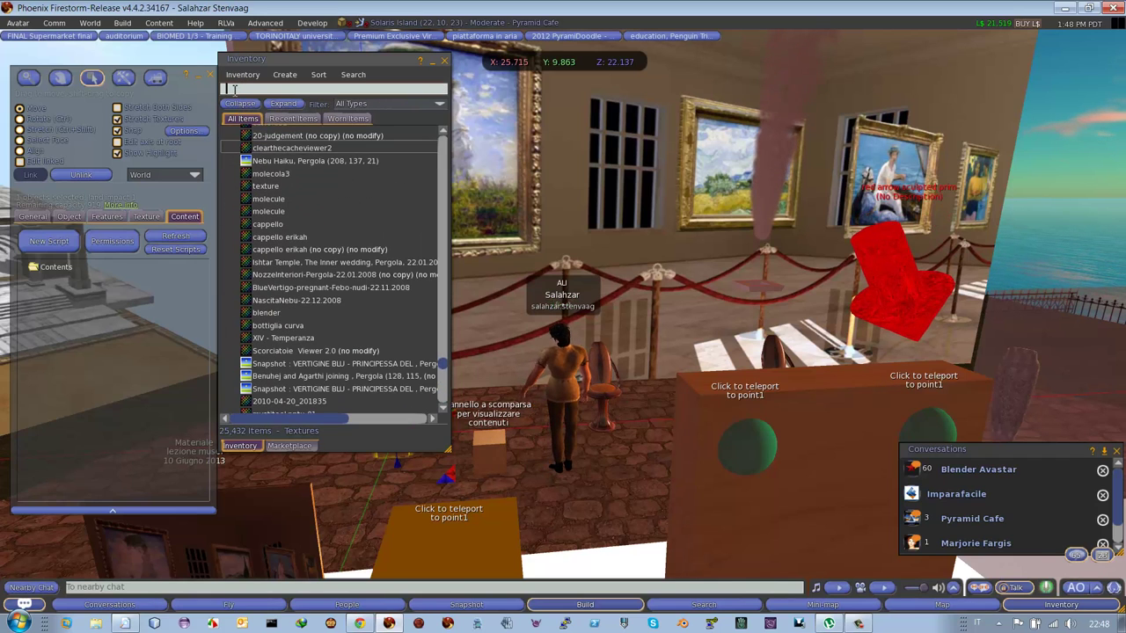
type("r")
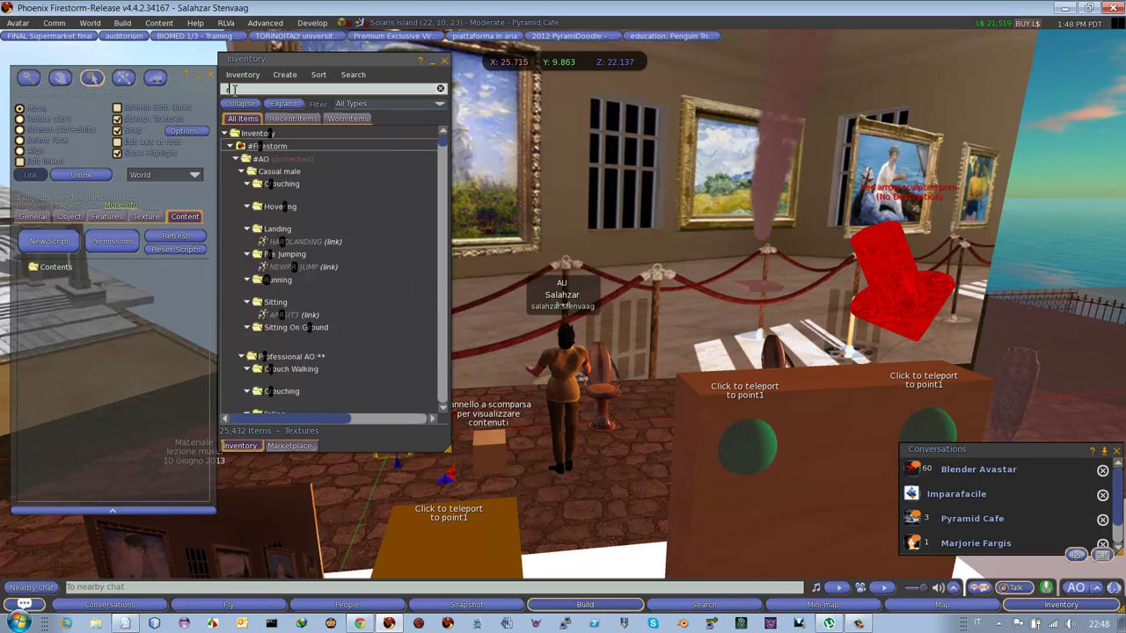
key("BackSpace")
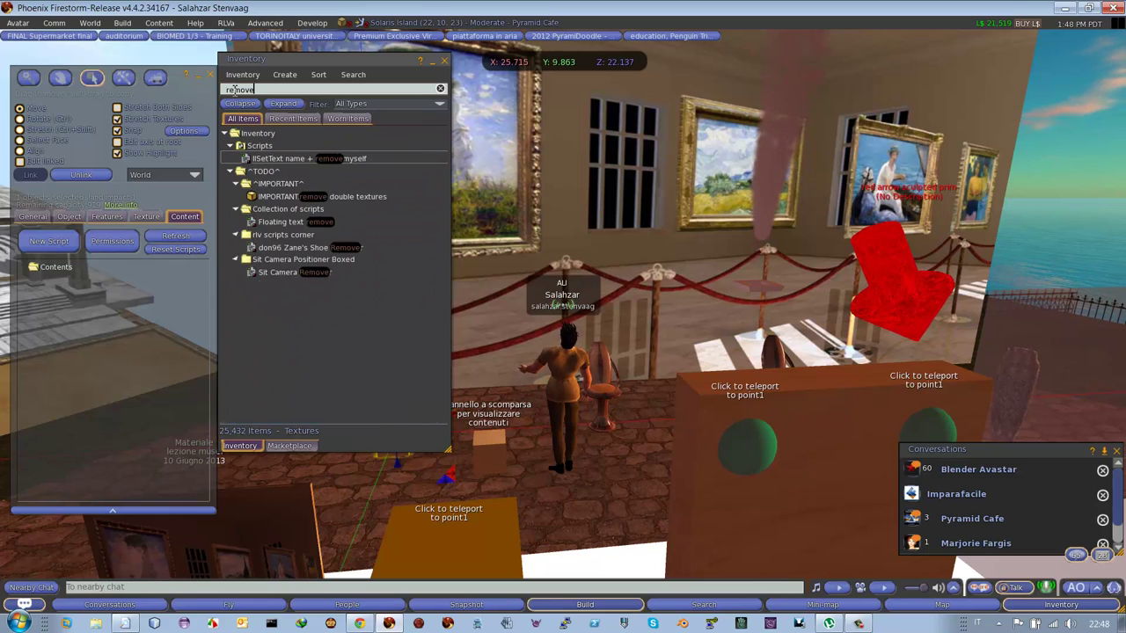
type("cleaner")
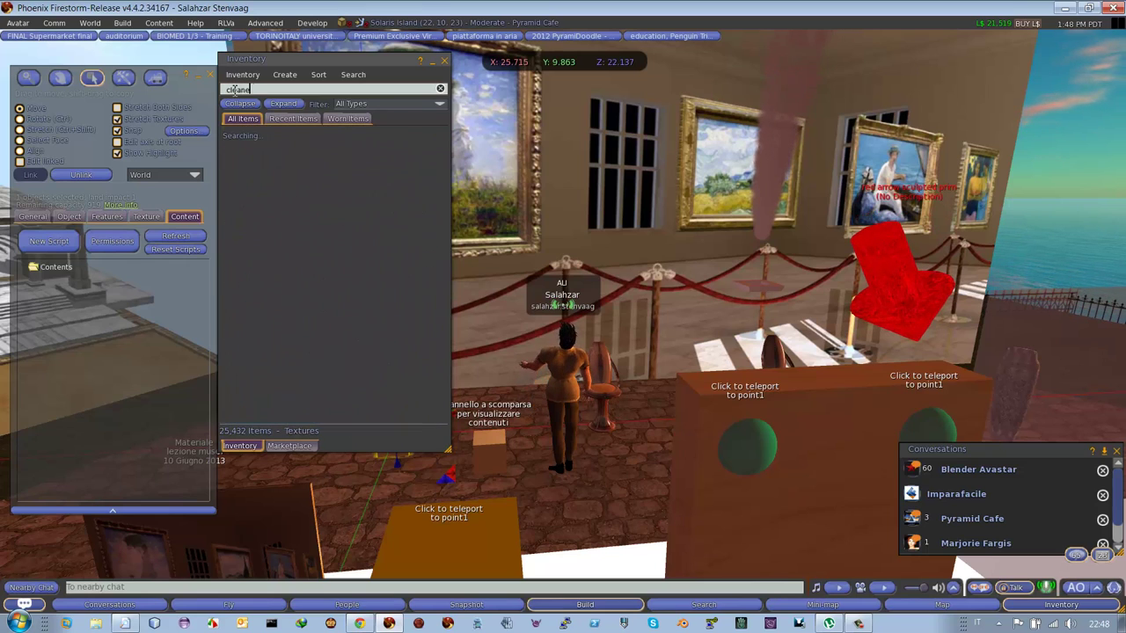